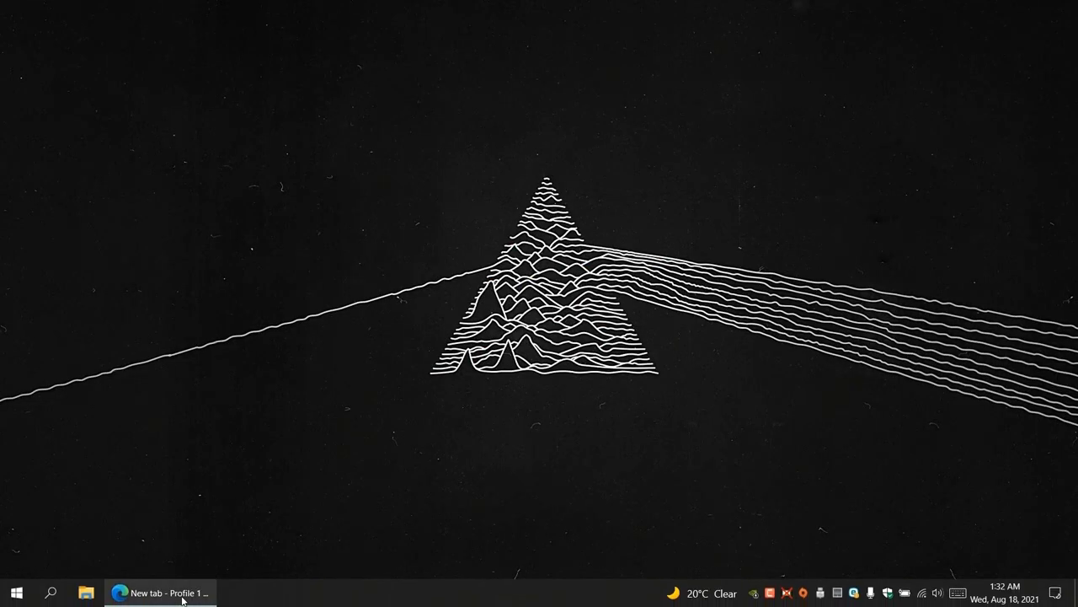
Go to elements.envato.com in Edge and look over its home page.
{"action": "left_click", "coordinate": [262, 42]}
{"action": "type", "text": "elements.envato."}
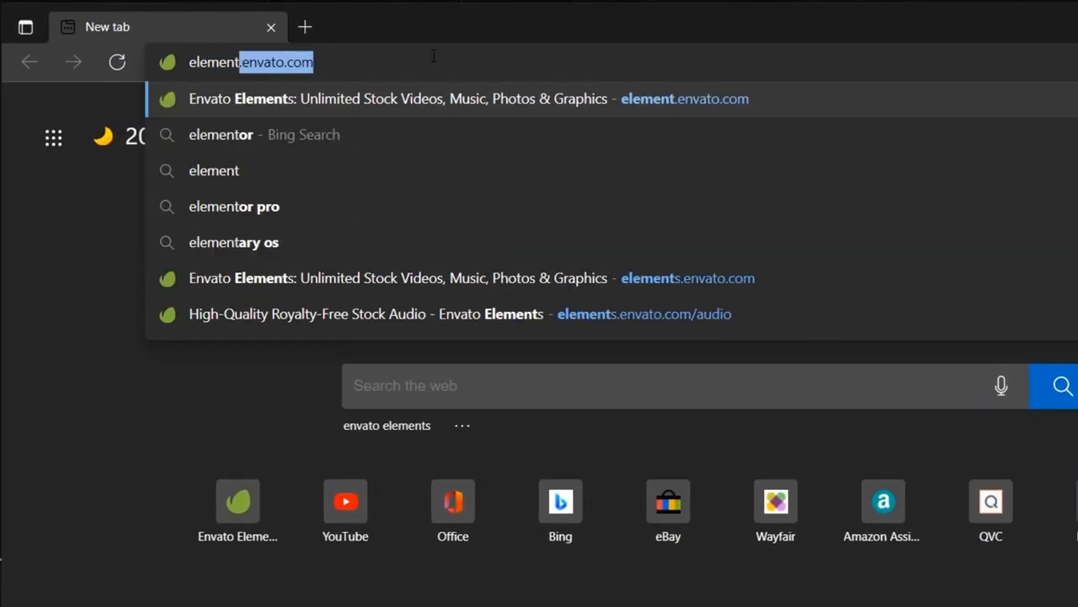
{"action": "key", "text": "Return"}
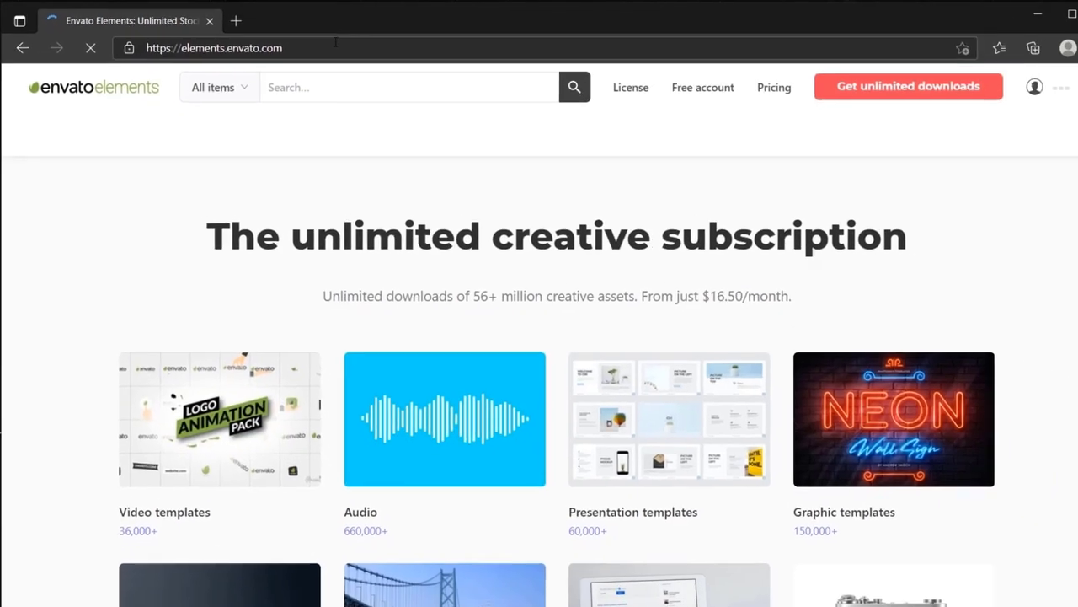
{"action": "scroll", "coordinate": [961, 250], "scroll_direction": "down", "scroll_amount": 1}
{"action": "scroll", "coordinate": [969, 265], "scroll_direction": "down", "scroll_amount": 2}
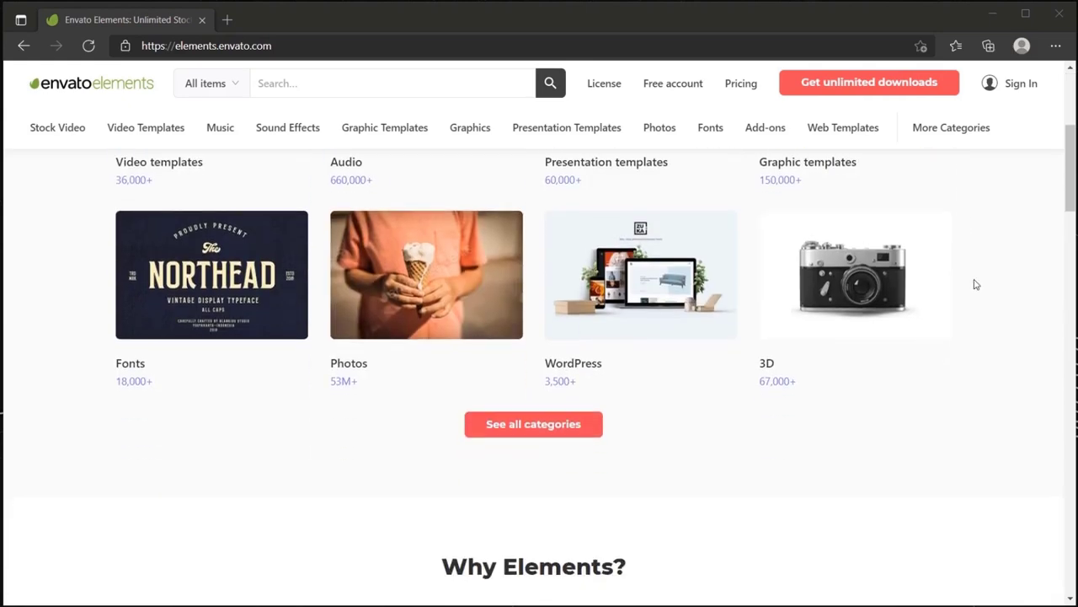
Show all Envato Elements asset categories and enter the Graphic Templates section.
{"action": "left_click", "coordinate": [549, 429]}
{"action": "scroll", "coordinate": [135, 287], "scroll_direction": "down", "scroll_amount": 2}
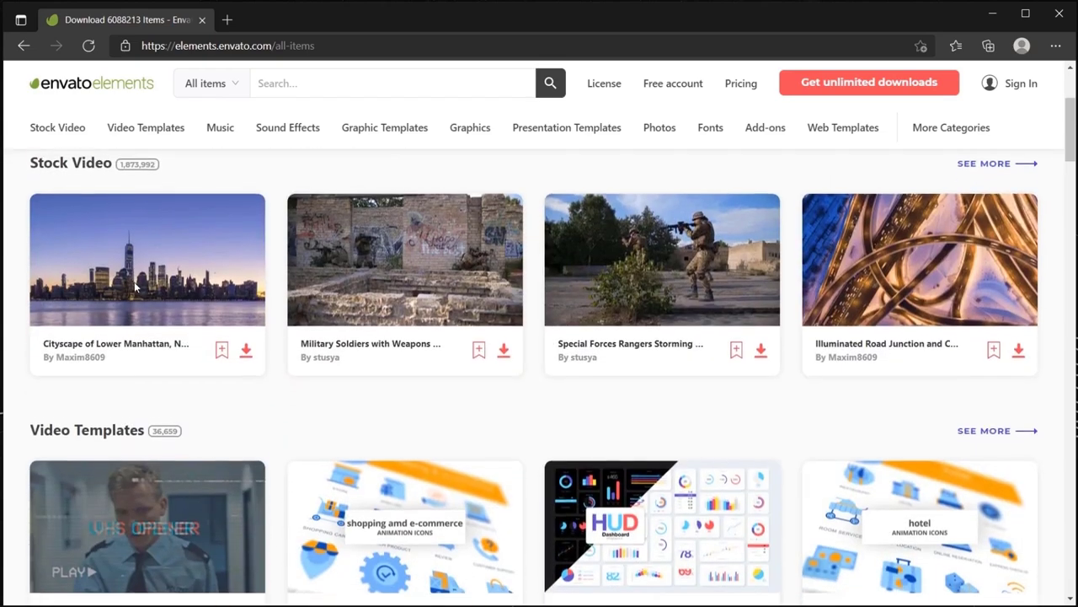
{"action": "scroll", "coordinate": [138, 275], "scroll_direction": "up", "scroll_amount": 2}
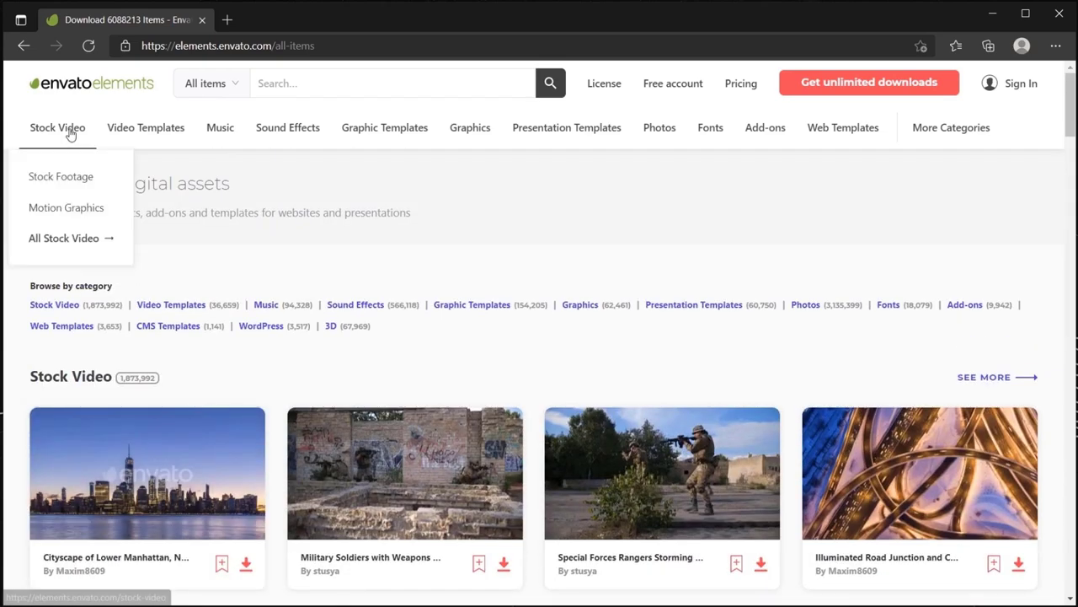
{"action": "mouse_move", "coordinate": [150, 129]}
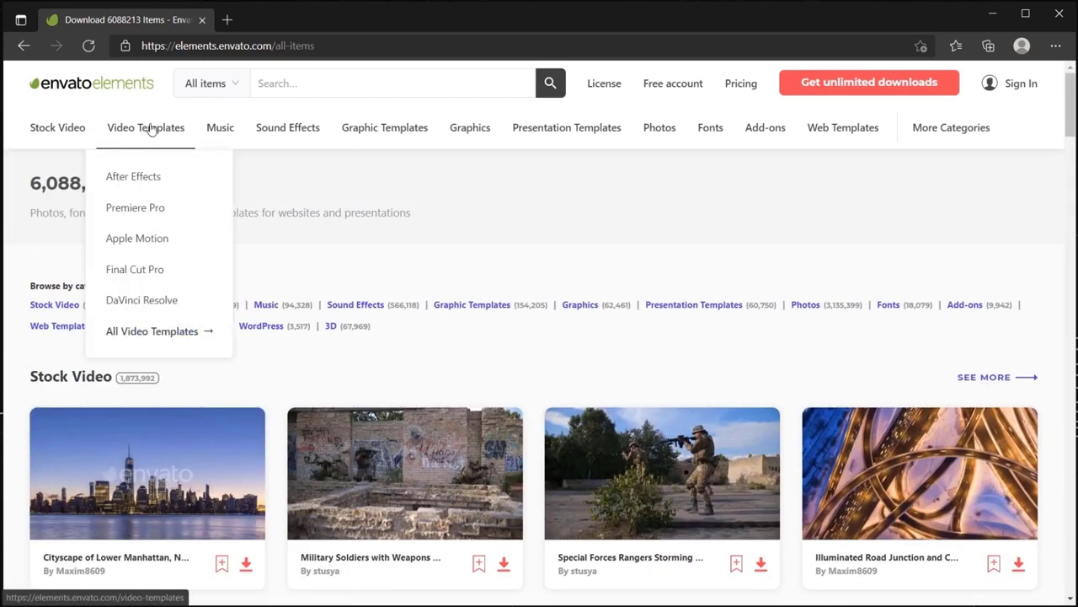
{"action": "left_click", "coordinate": [363, 135]}
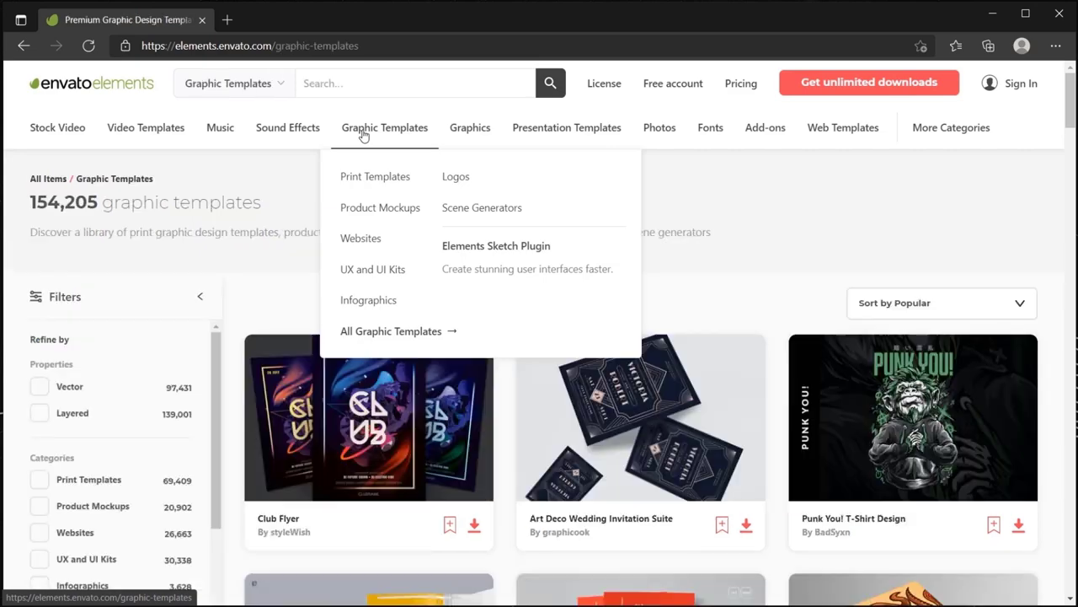
Browse through the Graphic Templates listings.
{"action": "scroll", "coordinate": [269, 361], "scroll_direction": "down", "scroll_amount": 1}
{"action": "scroll", "coordinate": [269, 360], "scroll_direction": "down", "scroll_amount": 4}
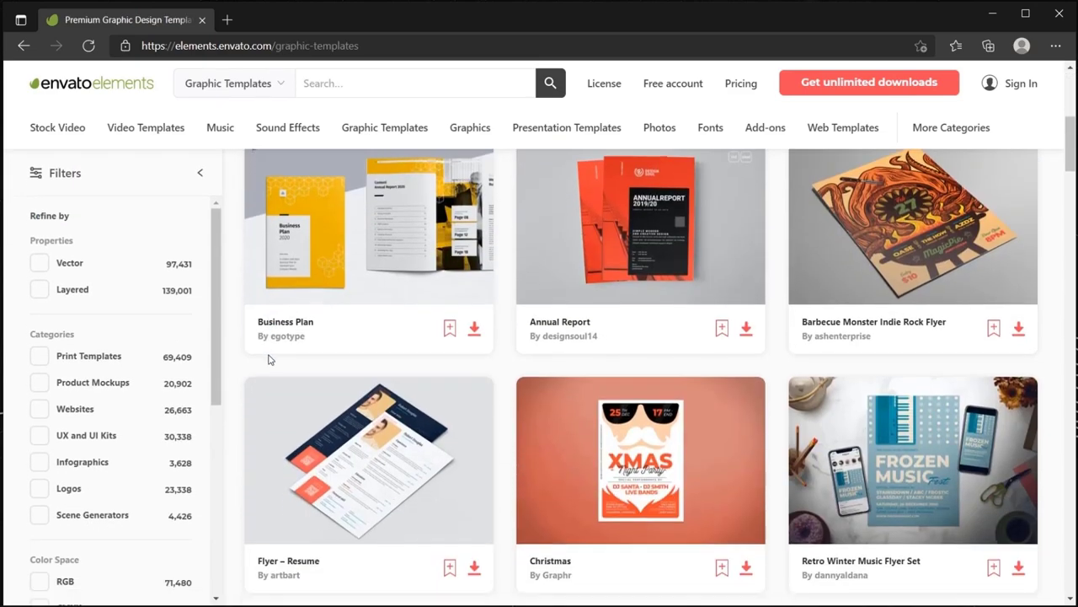
{"action": "scroll", "coordinate": [267, 360], "scroll_direction": "up", "scroll_amount": 5}
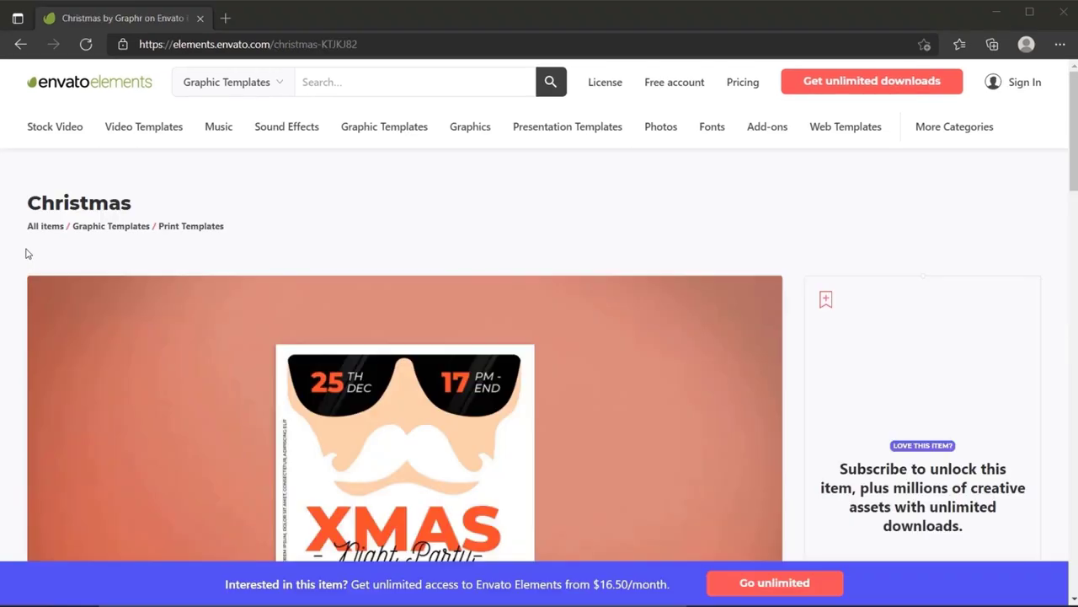
{"action": "scroll", "coordinate": [26, 251], "scroll_direction": "down", "scroll_amount": 6}
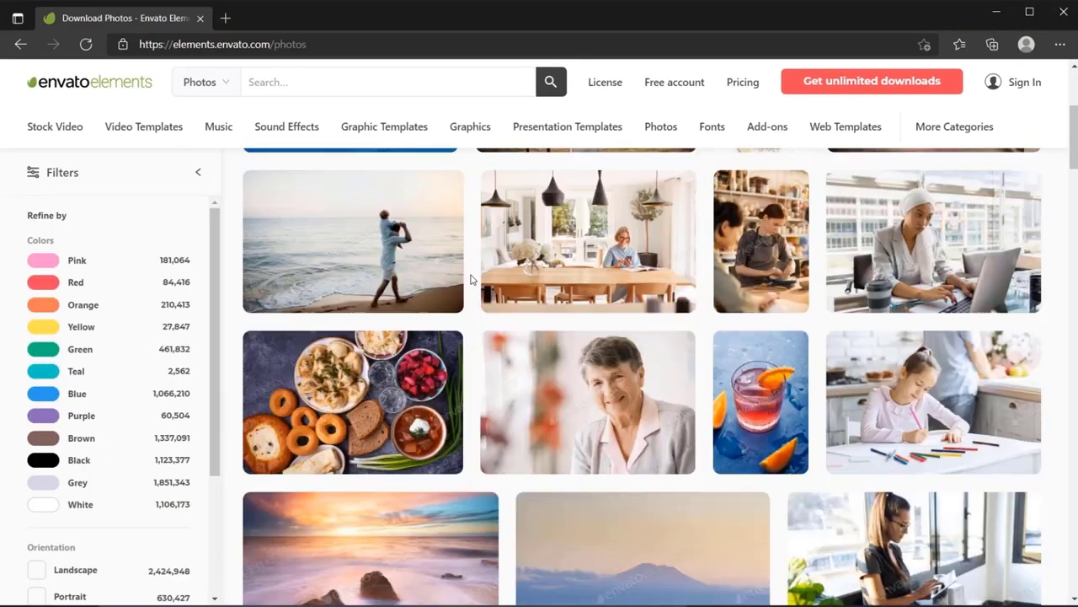
{"action": "scroll", "coordinate": [469, 277], "scroll_direction": "down", "scroll_amount": 3}
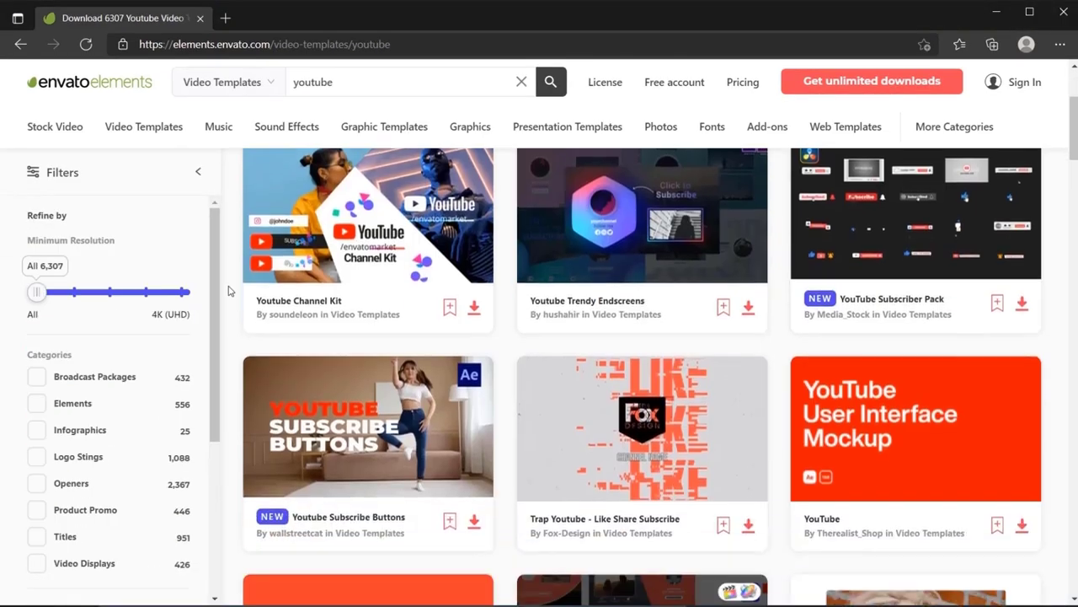
{"action": "scroll", "coordinate": [227, 291], "scroll_direction": "down", "scroll_amount": 2}
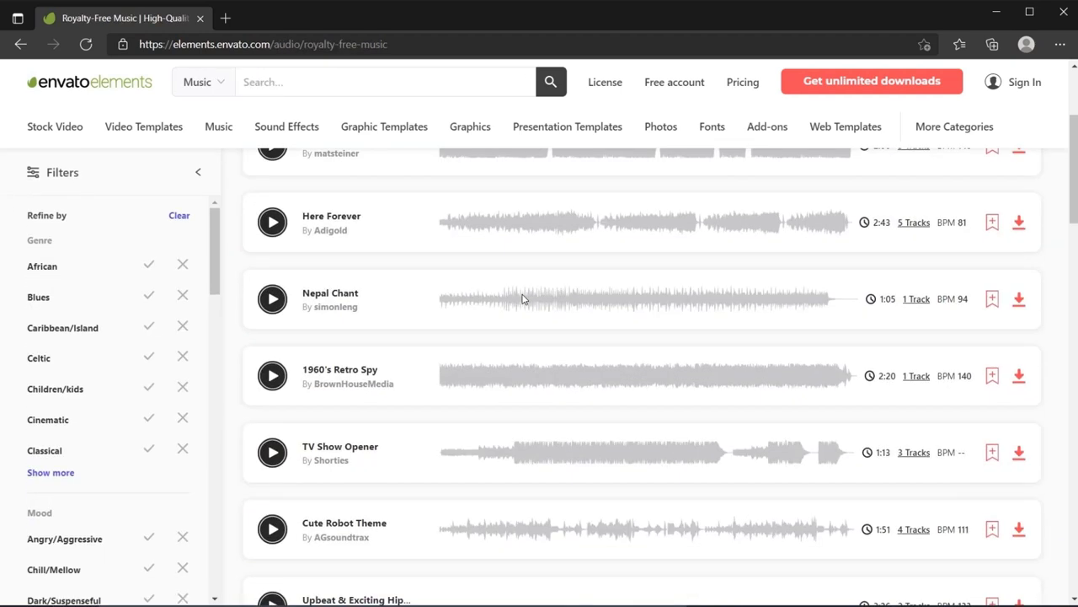
{"action": "scroll", "coordinate": [523, 298], "scroll_direction": "down", "scroll_amount": 4}
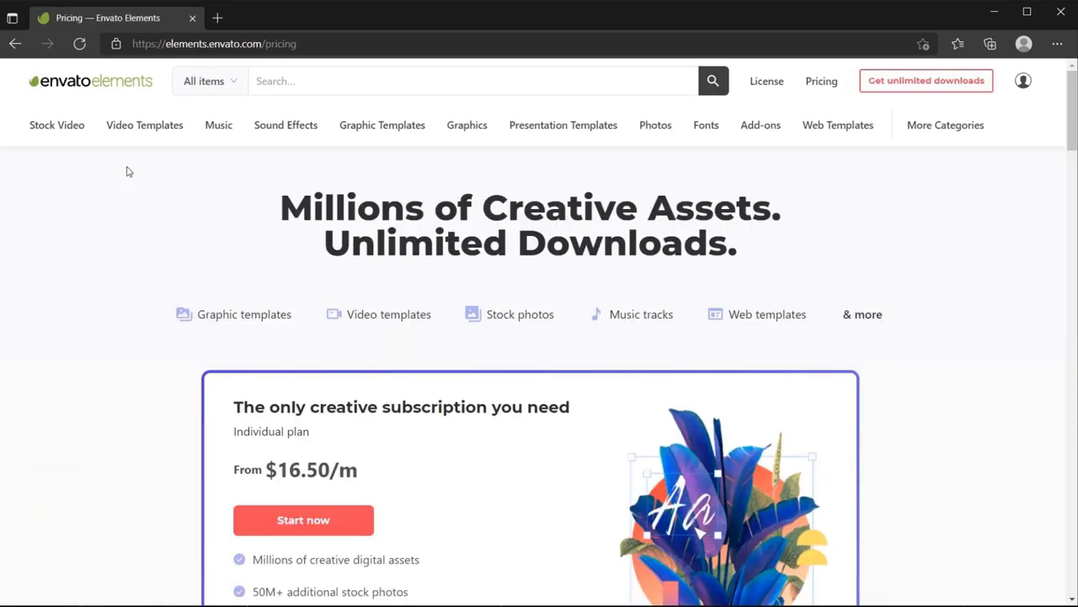
{"action": "scroll", "coordinate": [127, 170], "scroll_direction": "down", "scroll_amount": 3}
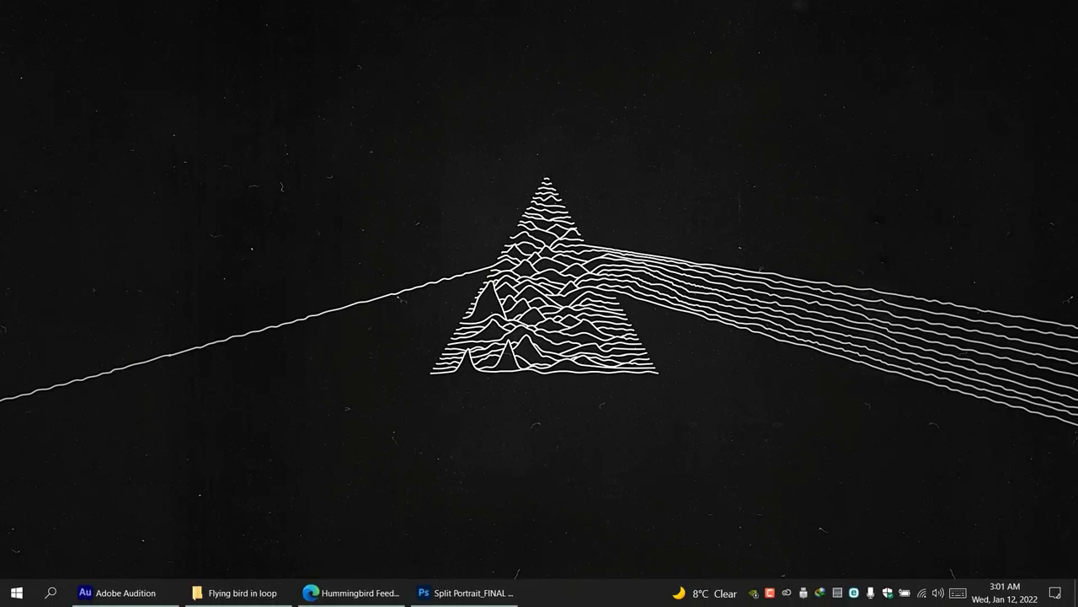
Bring Split Portrait_FINAL forward and select the Vibrance 2 adjustment layer.
{"action": "left_click", "coordinate": [496, 590]}
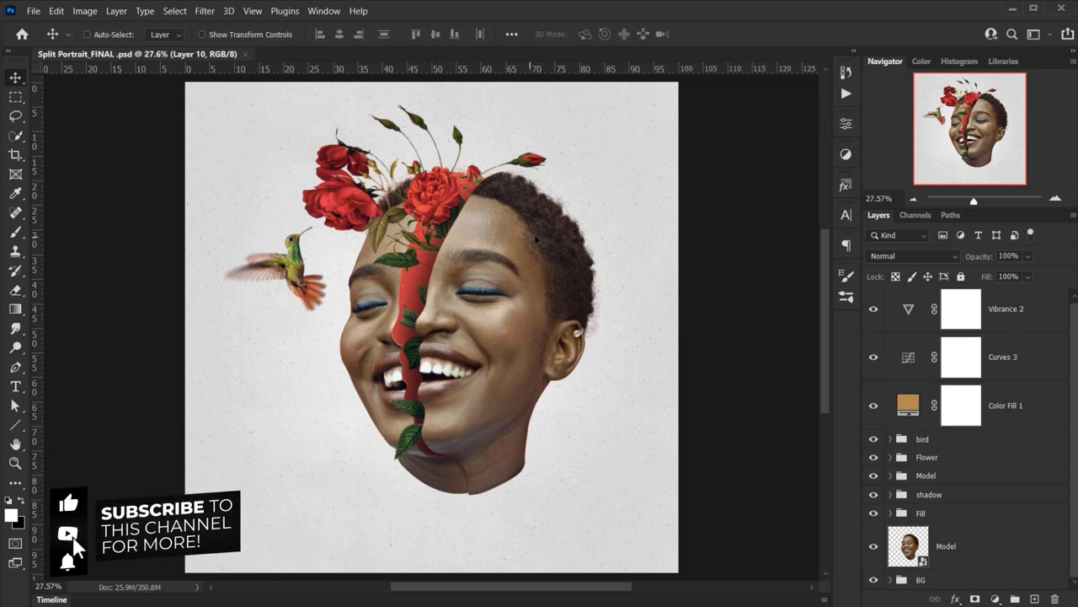
{"action": "left_click", "coordinate": [1043, 315]}
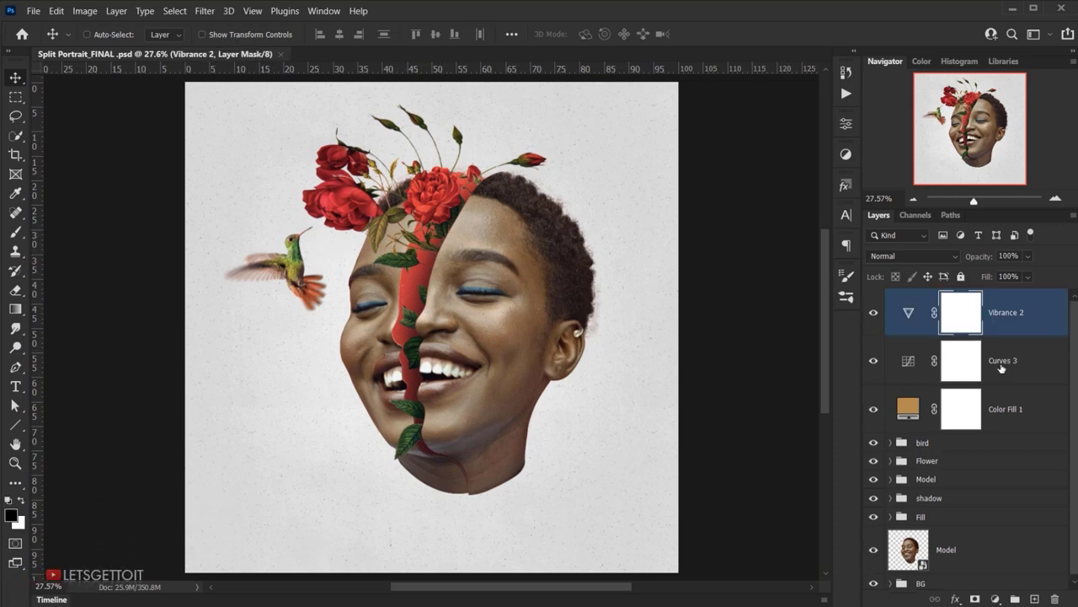
{"action": "scroll", "coordinate": [1001, 368], "scroll_direction": "down", "scroll_amount": 1}
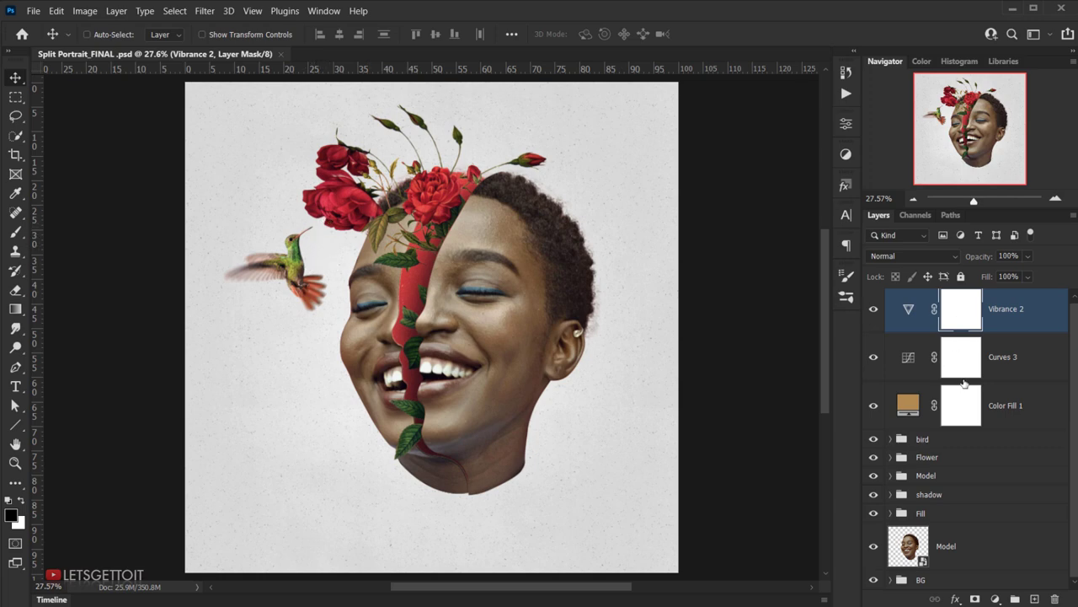
{"action": "scroll", "coordinate": [963, 382], "scroll_direction": "up", "scroll_amount": 1}
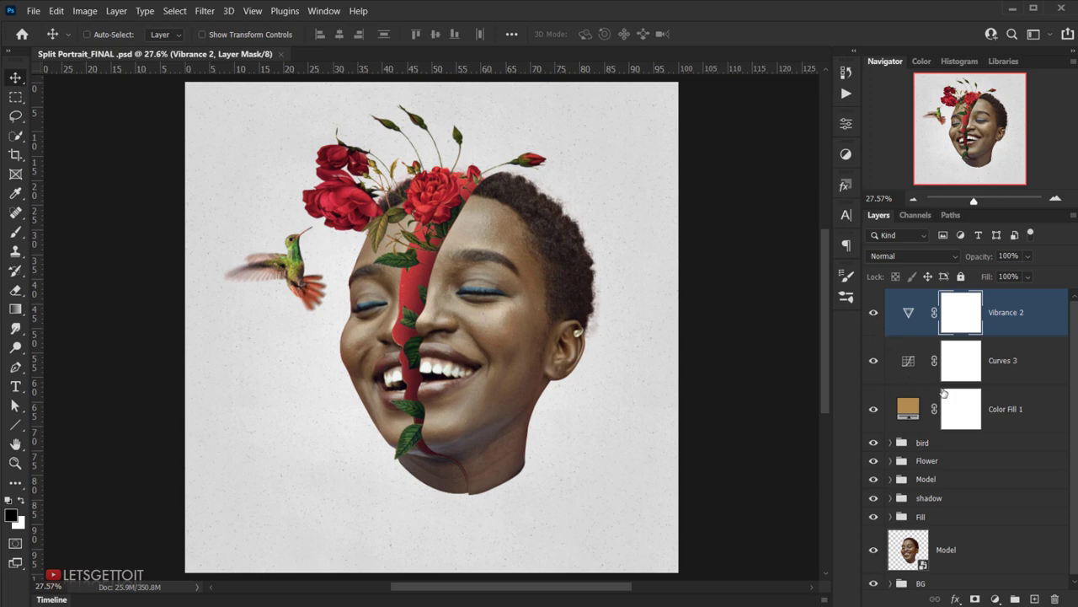
{"action": "scroll", "coordinate": [944, 392], "scroll_direction": "down", "scroll_amount": 1}
Hide the BG and bird groups and make Vibrance 2 the active layer.
{"action": "left_click", "coordinate": [873, 580]}
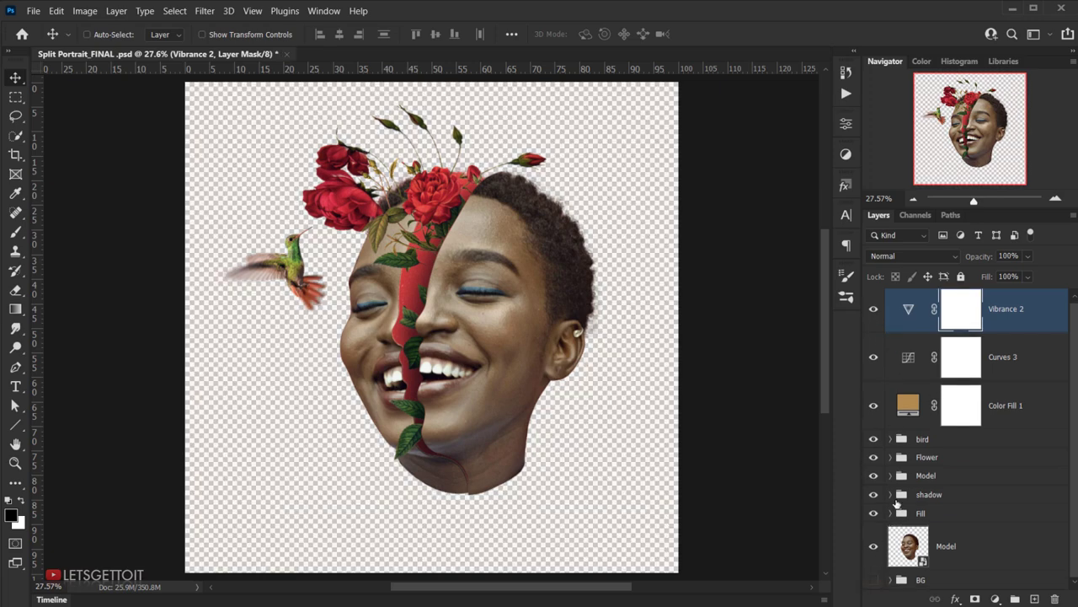
{"action": "left_click", "coordinate": [873, 438]}
{"action": "left_click", "coordinate": [923, 439]}
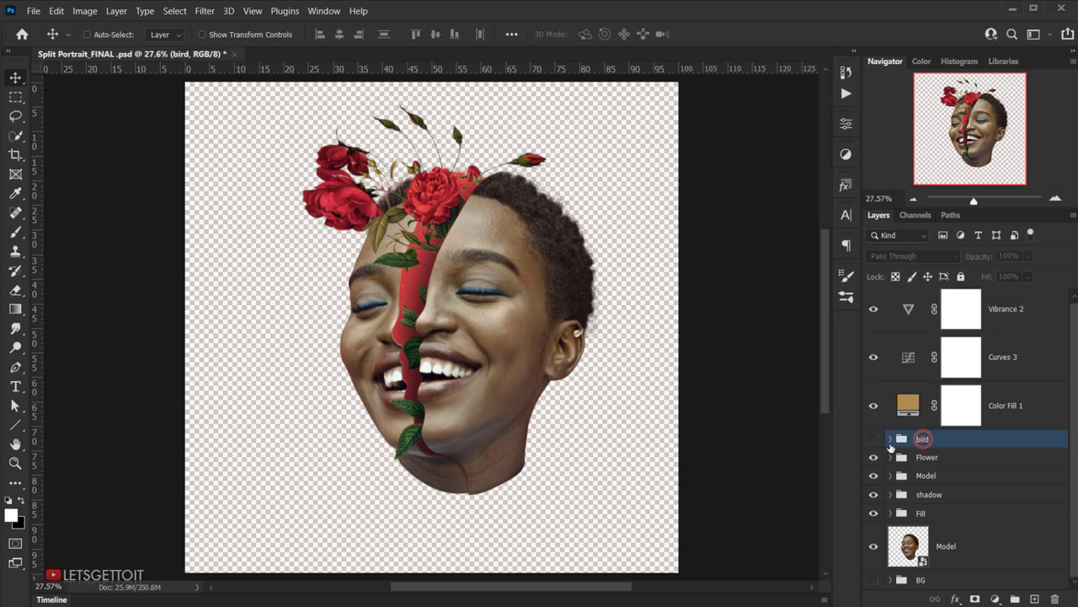
{"action": "scroll", "coordinate": [975, 466], "scroll_direction": "up", "scroll_amount": 1}
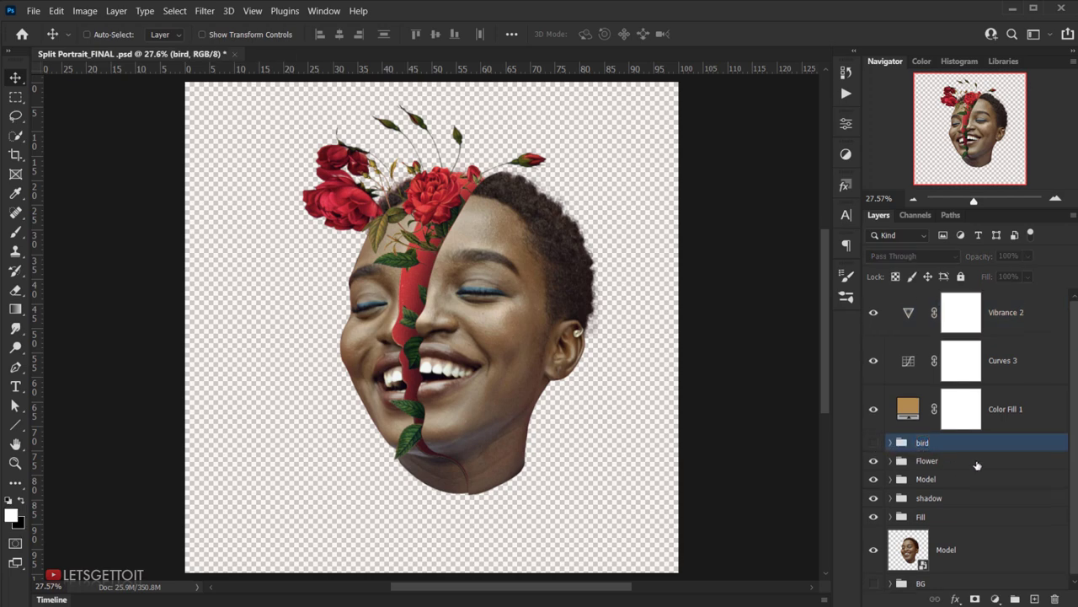
{"action": "left_click", "coordinate": [1022, 339]}
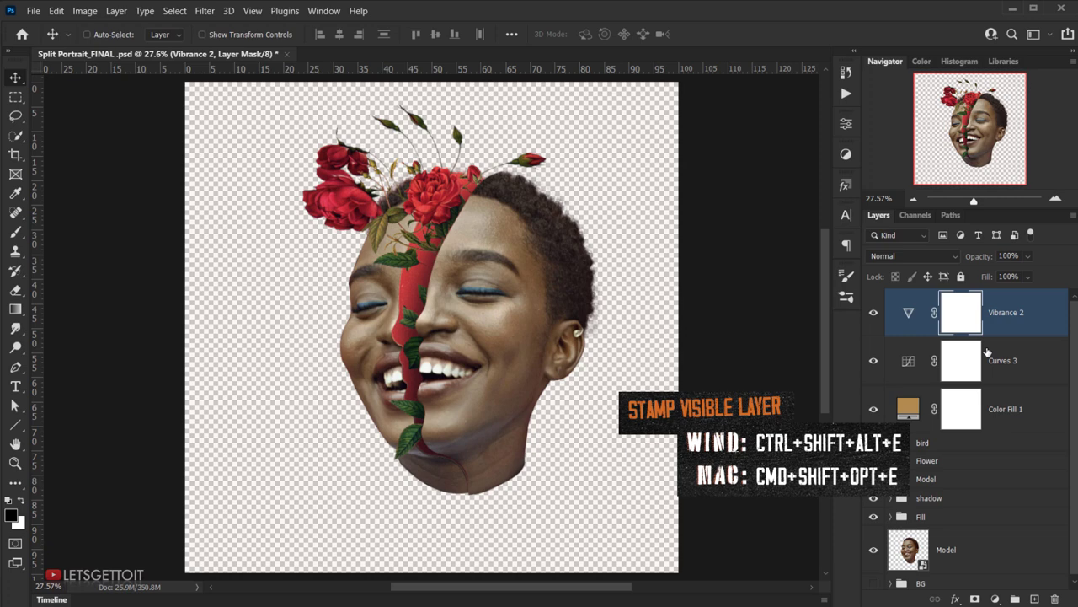
Stamp the visible layers into a new Layer 11 with Ctrl+Shift+Alt+E and check it.
{"action": "key", "text": "ctrl"}
{"action": "key", "text": "ctrl+shift+alt+e"}
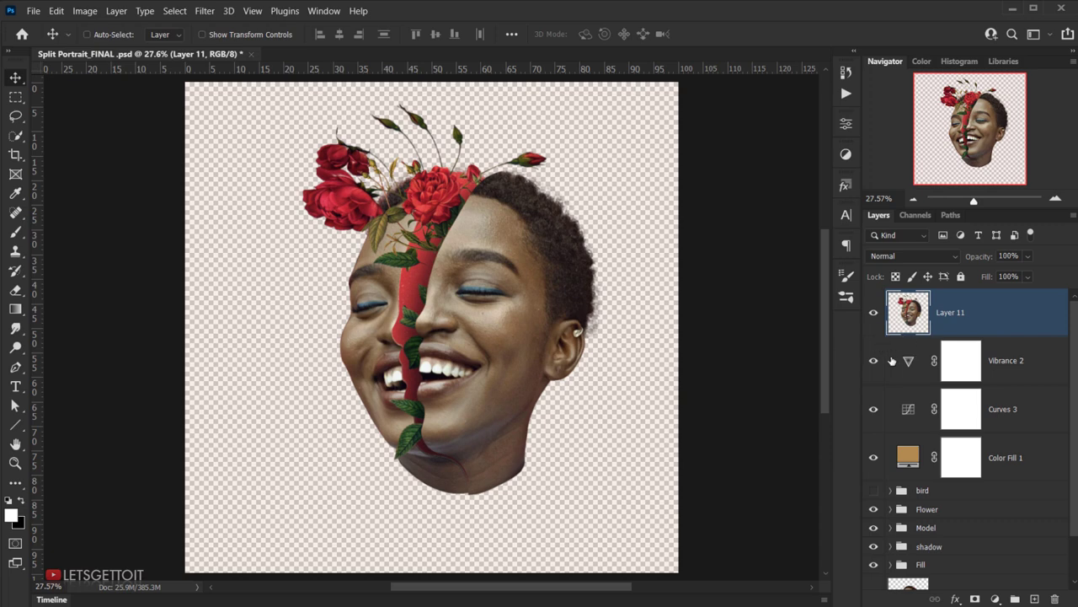
{"action": "left_click", "coordinate": [874, 312]}
{"action": "left_click", "coordinate": [874, 313]}
{"action": "scroll", "coordinate": [923, 382], "scroll_direction": "down", "scroll_amount": 1}
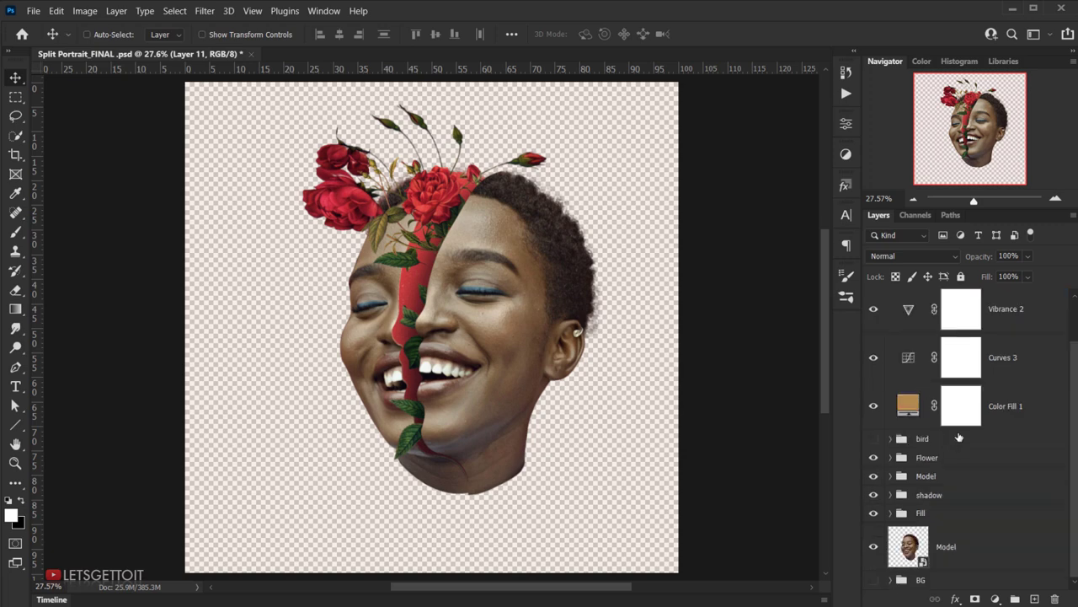
Hide Vibrance 2, Curves 3 and Color Fill 1, stamp the face into Layer 11, and group the layers.
{"action": "scroll", "coordinate": [944, 432], "scroll_direction": "up", "scroll_amount": 1}
{"action": "left_click_drag", "start_coordinate": [876, 365], "coordinate": [875, 471]}
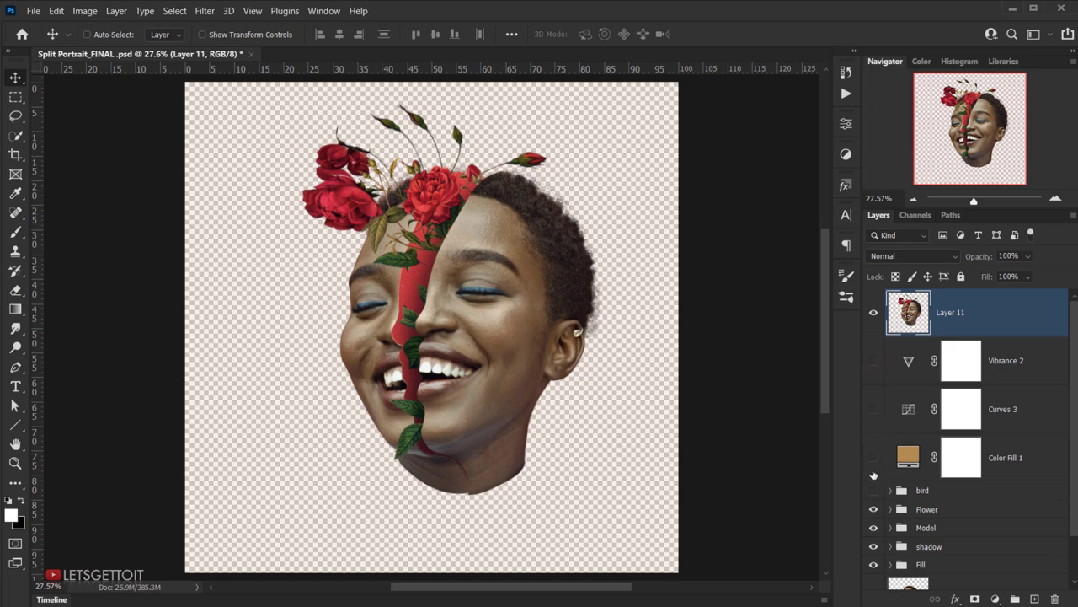
{"action": "scroll", "coordinate": [885, 546], "scroll_direction": "down", "scroll_amount": 1}
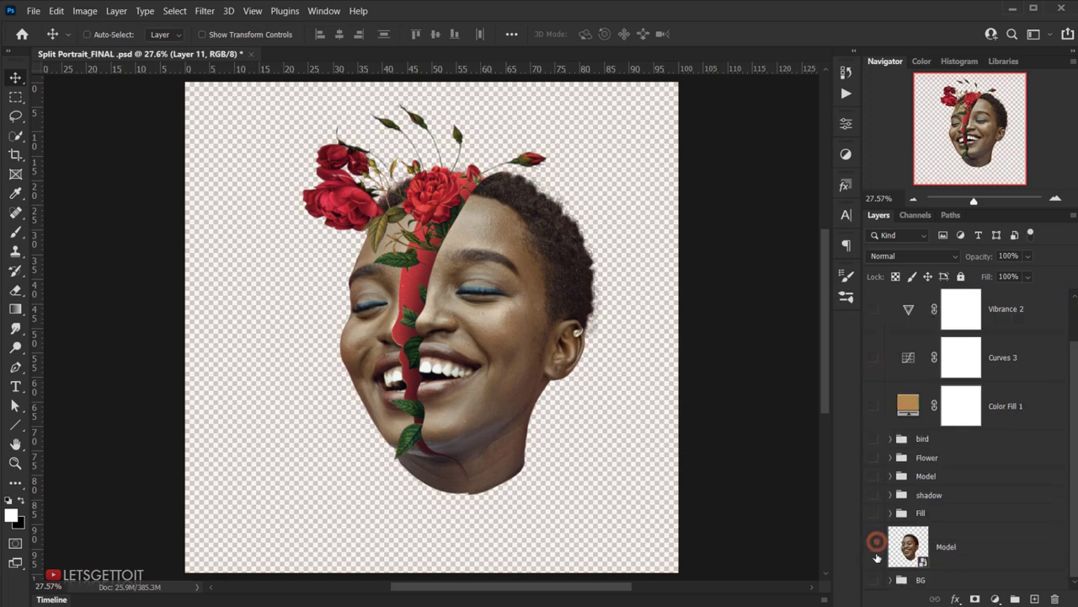
{"action": "left_click", "coordinate": [873, 580]}
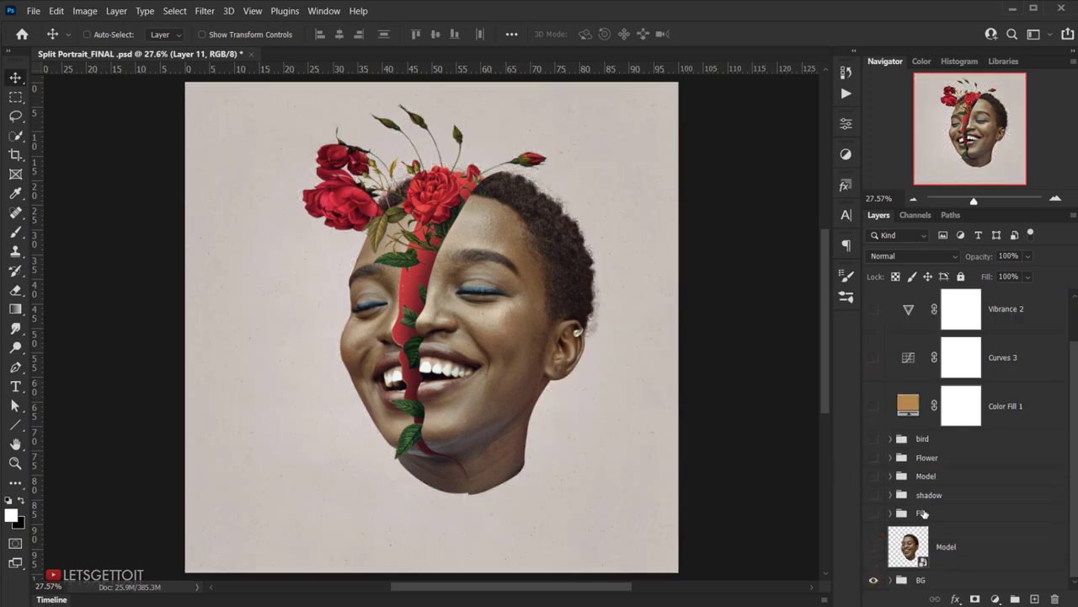
{"action": "left_click", "coordinate": [959, 550]}
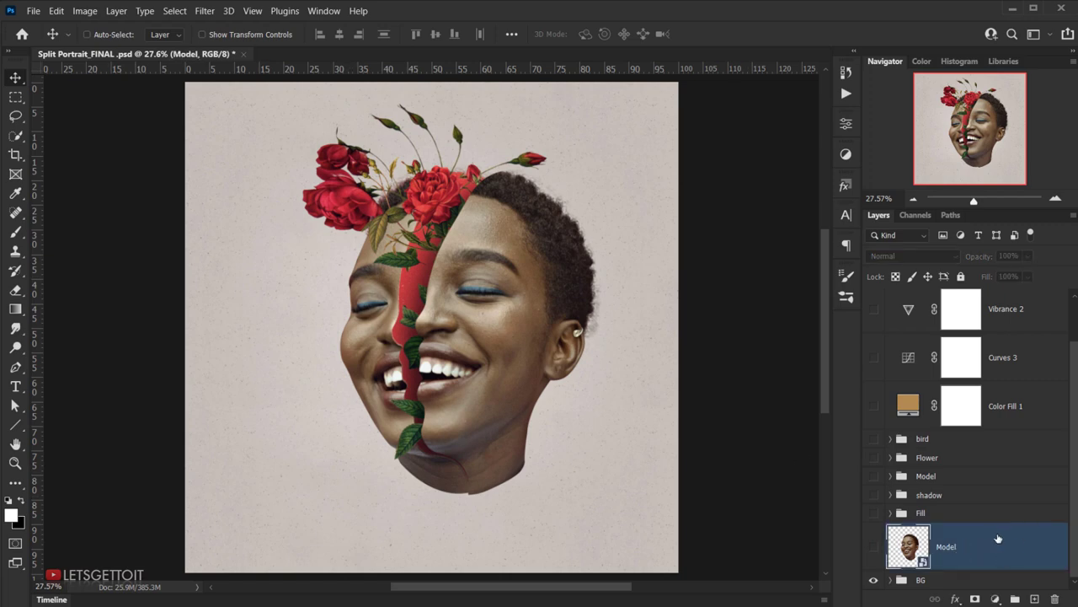
{"action": "key", "text": "ctrl+shift+alt+e"}
{"action": "left_click", "coordinate": [1033, 376], "text": "shift"}
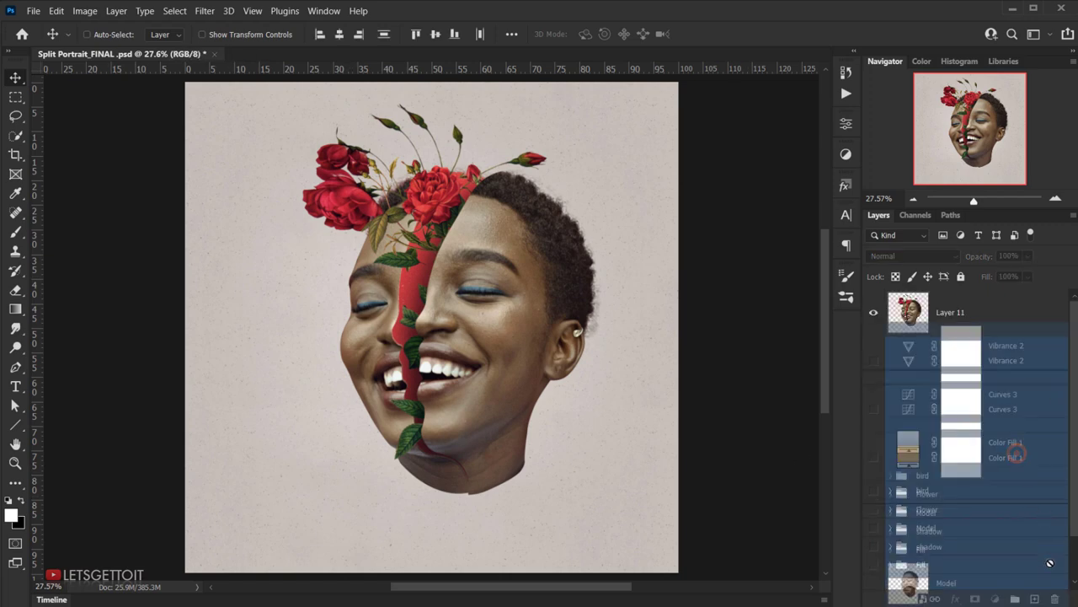
{"action": "key", "text": "ctrl+g"}
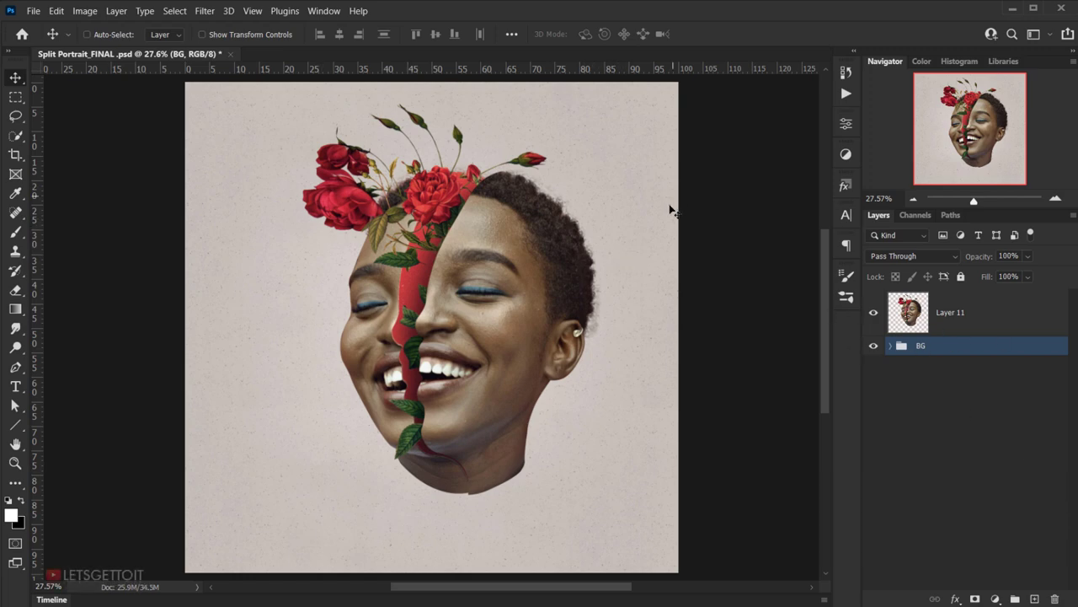
Leave the image size unchanged, then ungroup and regroup the BG layers.
{"action": "key", "text": "ctrl+alt+i"}
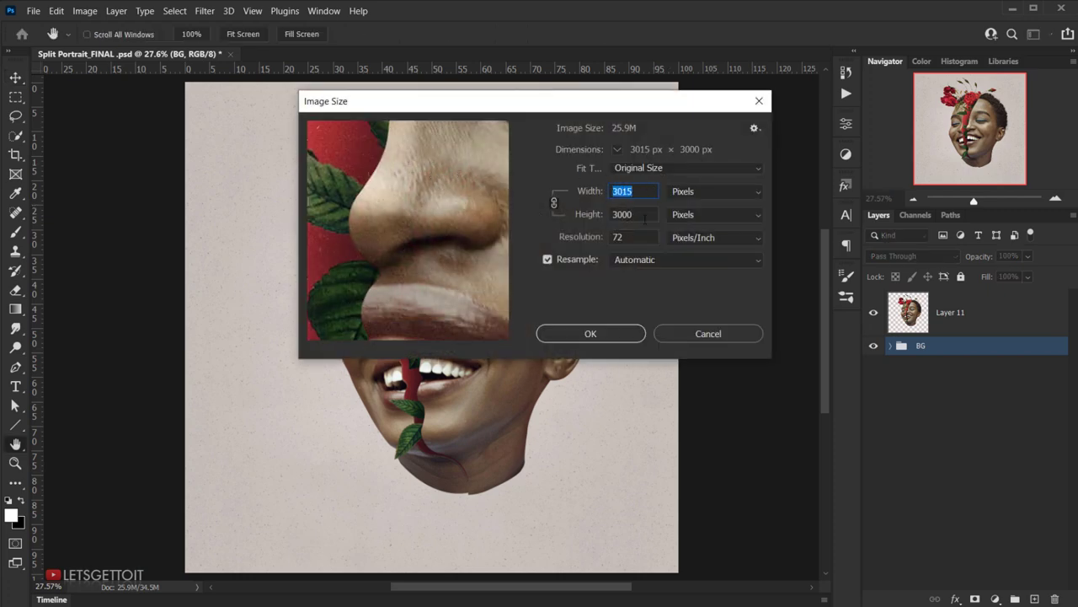
{"action": "left_click", "coordinate": [717, 335]}
{"action": "key", "text": "ctrl+shift+g"}
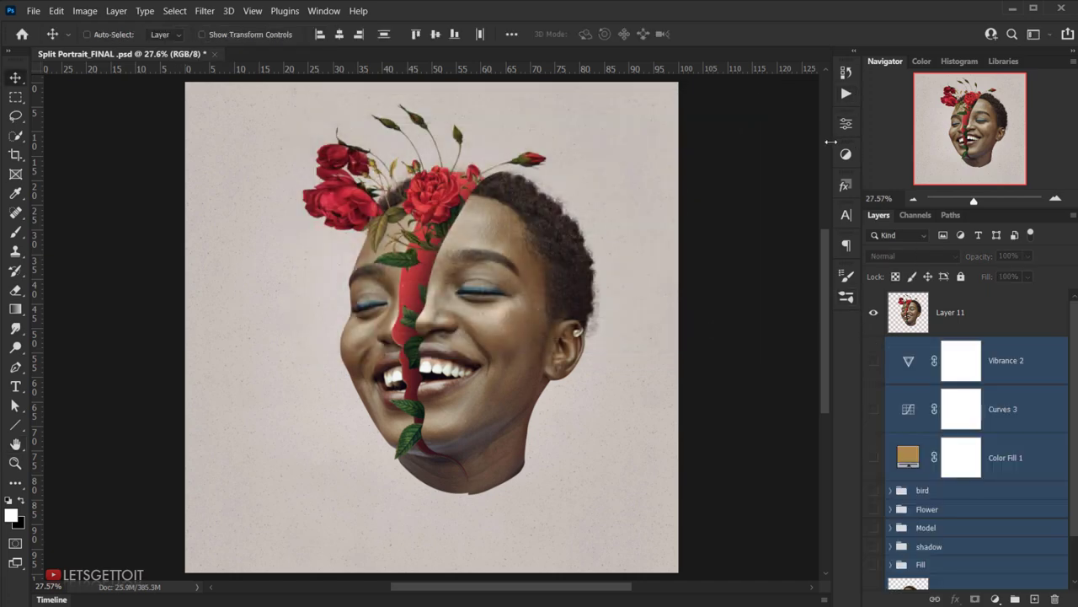
{"action": "key", "text": "ctrl+g"}
Rename Layer 11 to MOdel and toggle the BG group off and on to check it.
{"action": "left_click", "coordinate": [898, 329]}
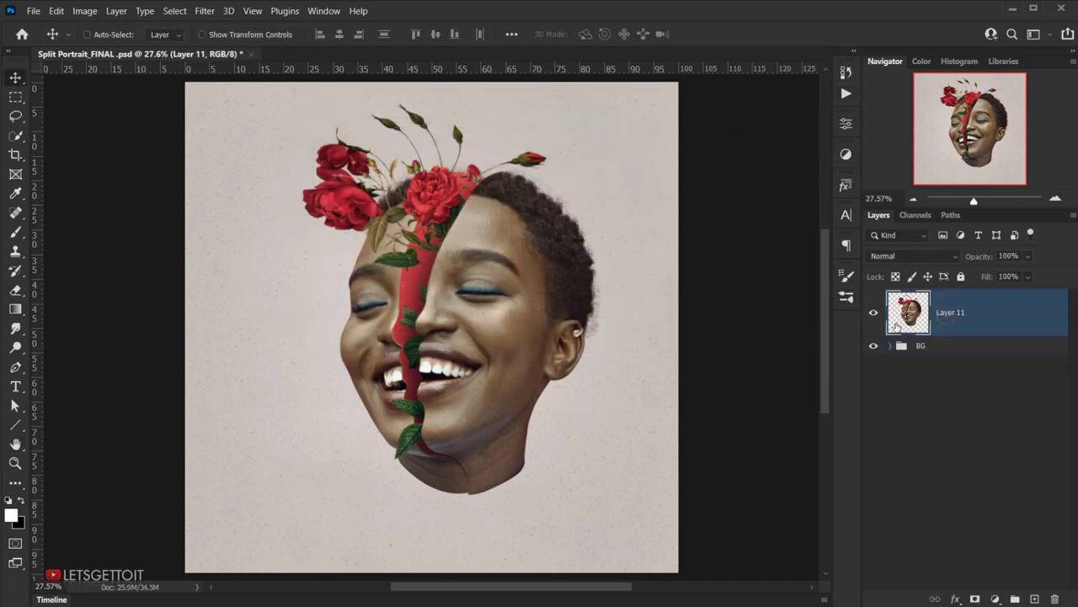
{"action": "double_click", "coordinate": [952, 313]}
{"action": "key", "text": "Return"}
{"action": "left_click", "coordinate": [874, 346]}
{"action": "left_click", "coordinate": [874, 346]}
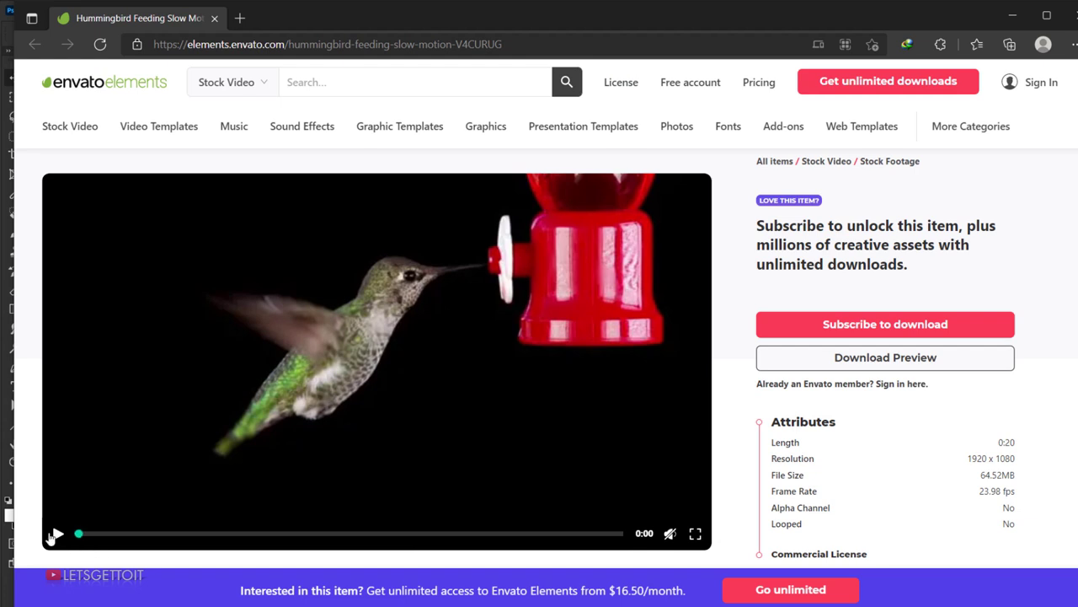
Preview the hummingbird feeding stock video, then minimize the browser.
{"action": "left_click", "coordinate": [55, 531]}
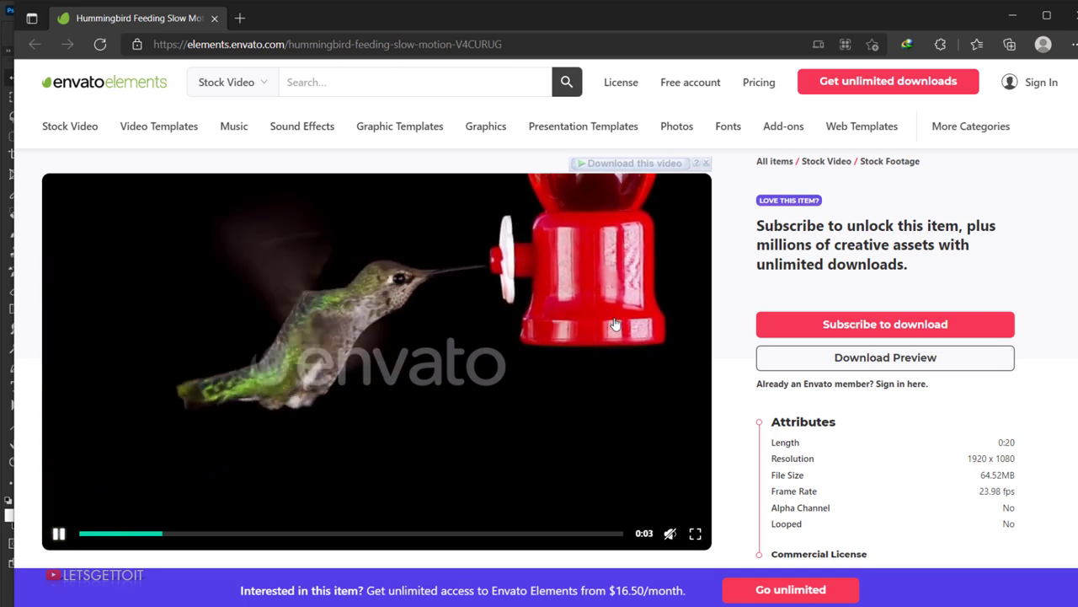
{"action": "left_click", "coordinate": [1012, 15]}
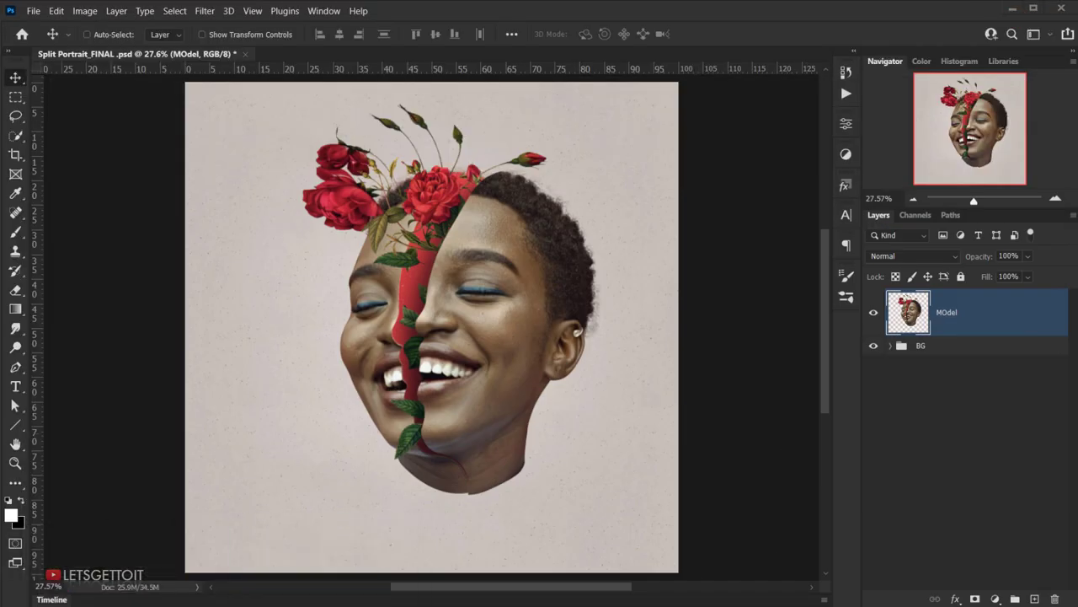
Drag the hummingbird MP4 from the Flying bird in loop folder onto the portrait canvas.
{"action": "key", "text": "alt+Tab"}
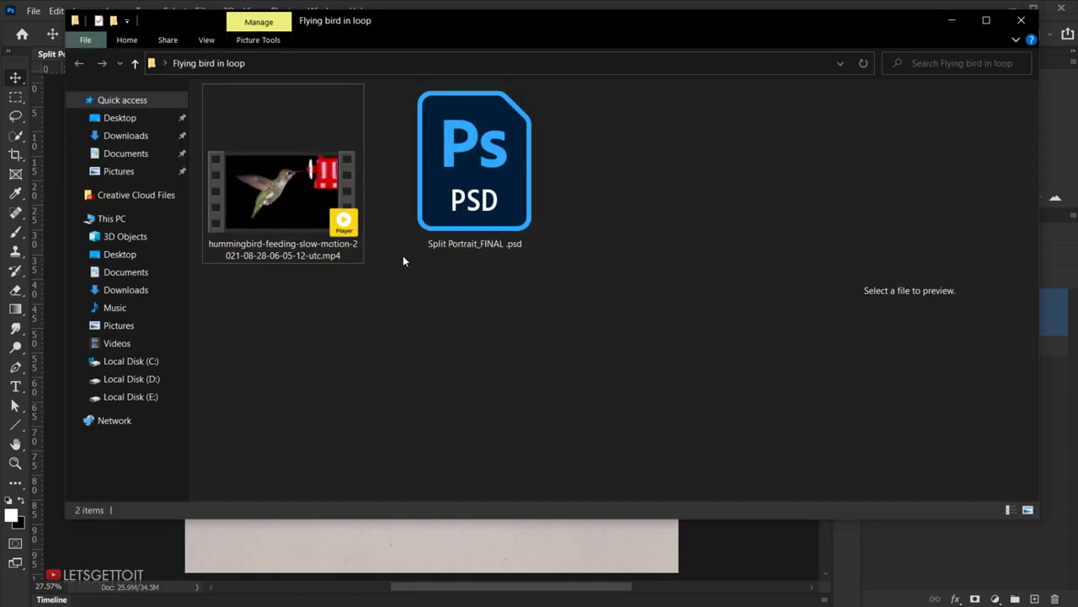
{"action": "left_click", "coordinate": [249, 252]}
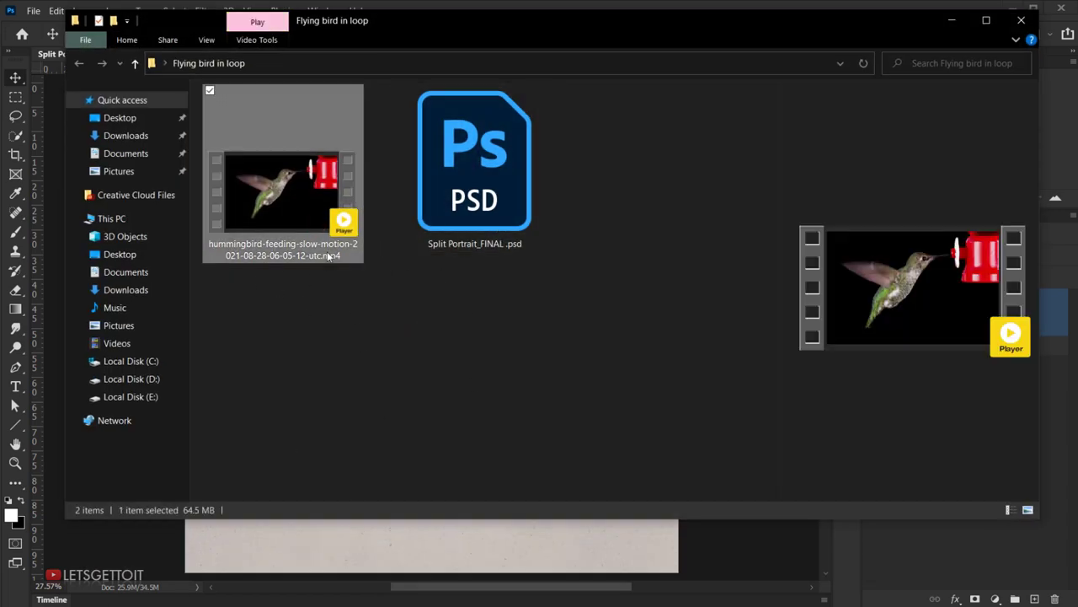
{"action": "left_click_drag", "start_coordinate": [309, 175], "coordinate": [525, 463]}
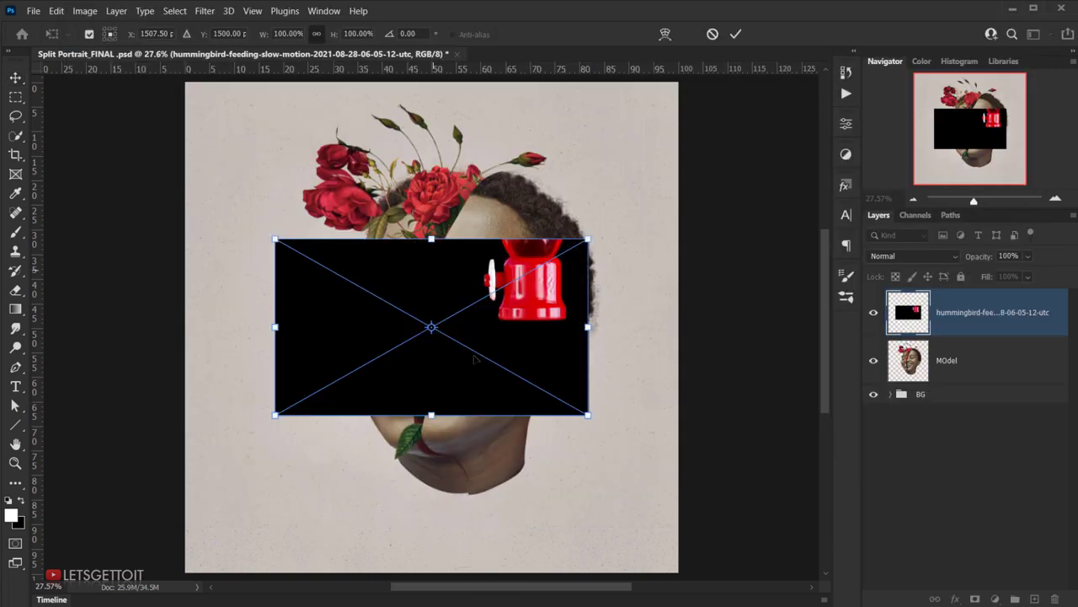
Centre and commit the hummingbird video layer, then open its smart-object contents.
{"action": "left_click_drag", "start_coordinate": [470, 363], "coordinate": [503, 351]}
{"action": "key", "text": "Return"}
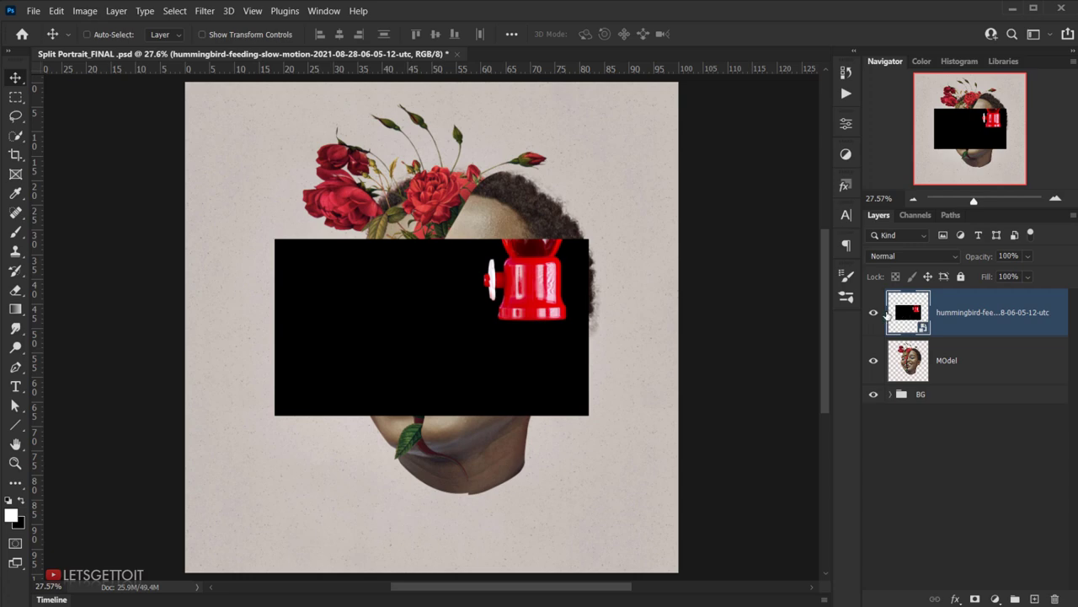
{"action": "left_click", "coordinate": [873, 313]}
{"action": "left_click", "coordinate": [874, 313]}
{"action": "double_click", "coordinate": [916, 316]}
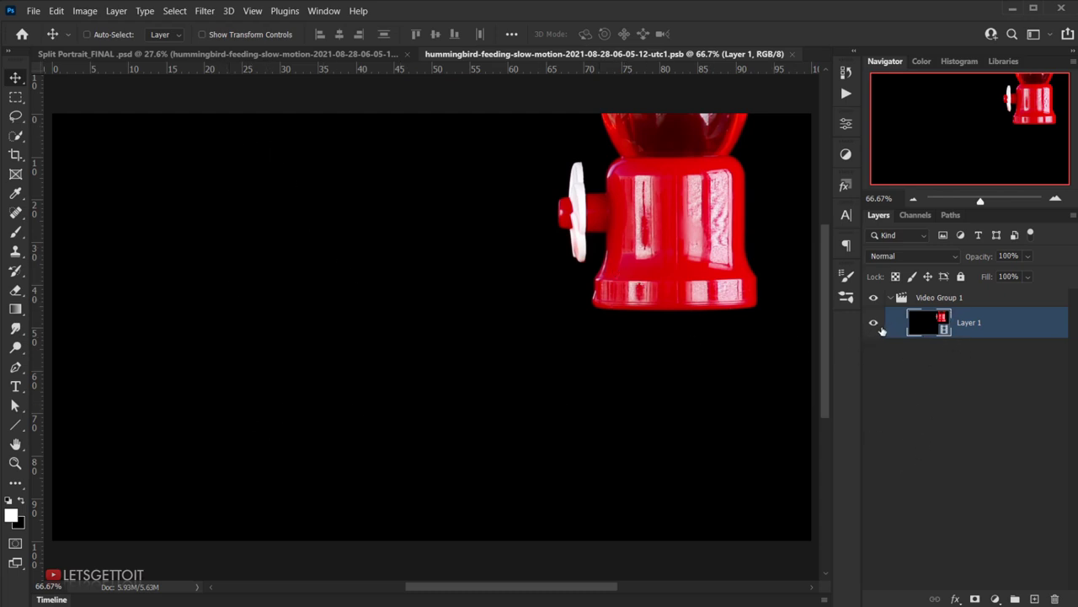
Open the Timeline without converting to frame animation and make the panel taller.
{"action": "left_click", "coordinate": [48, 600]}
{"action": "left_click", "coordinate": [596, 259]}
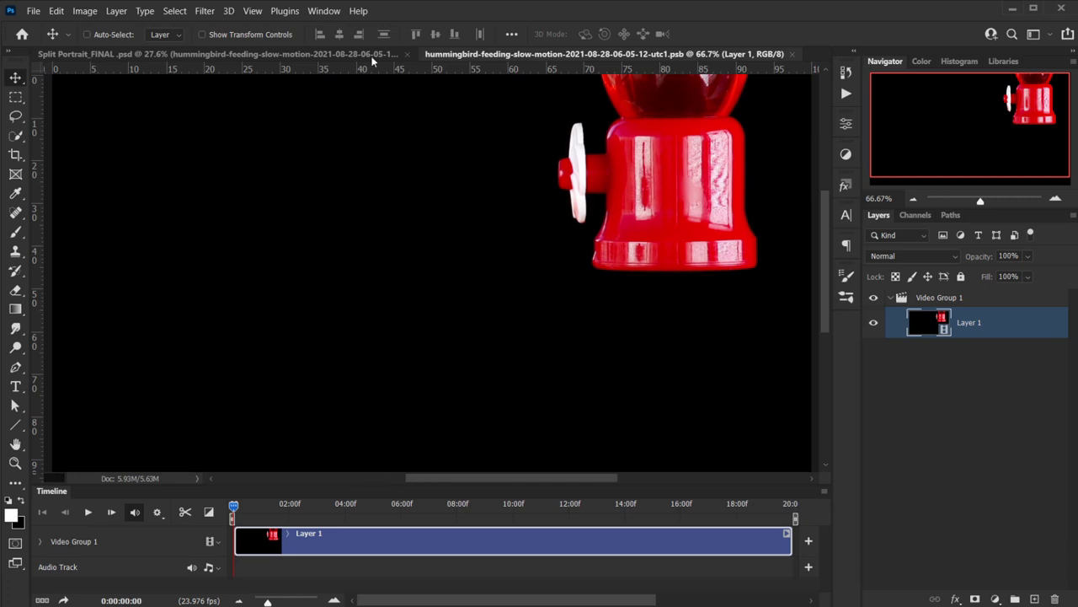
{"action": "left_click", "coordinate": [323, 12]}
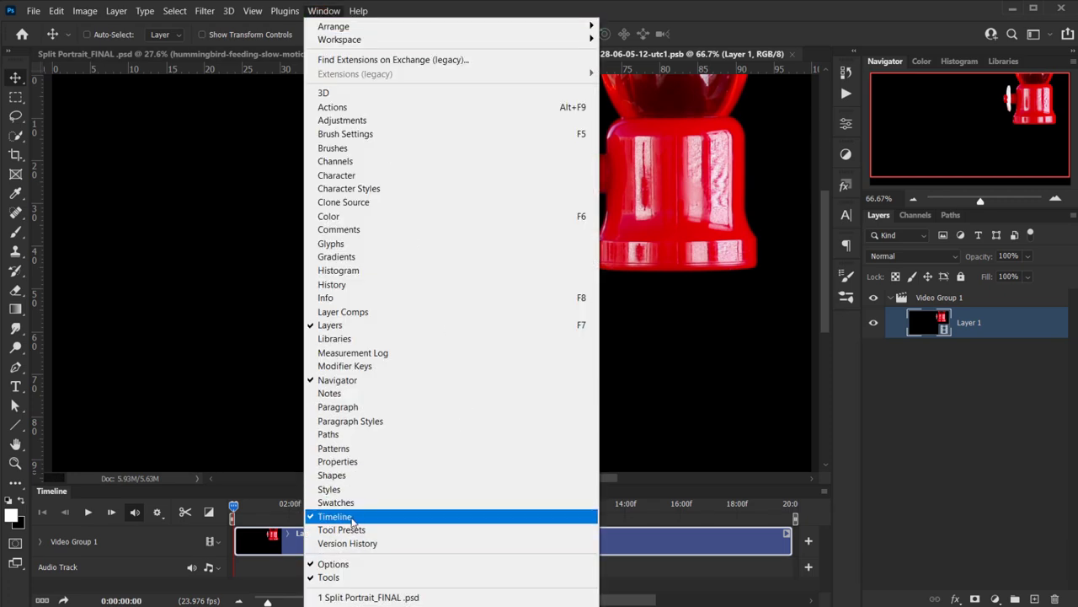
{"action": "left_click", "coordinate": [283, 583]}
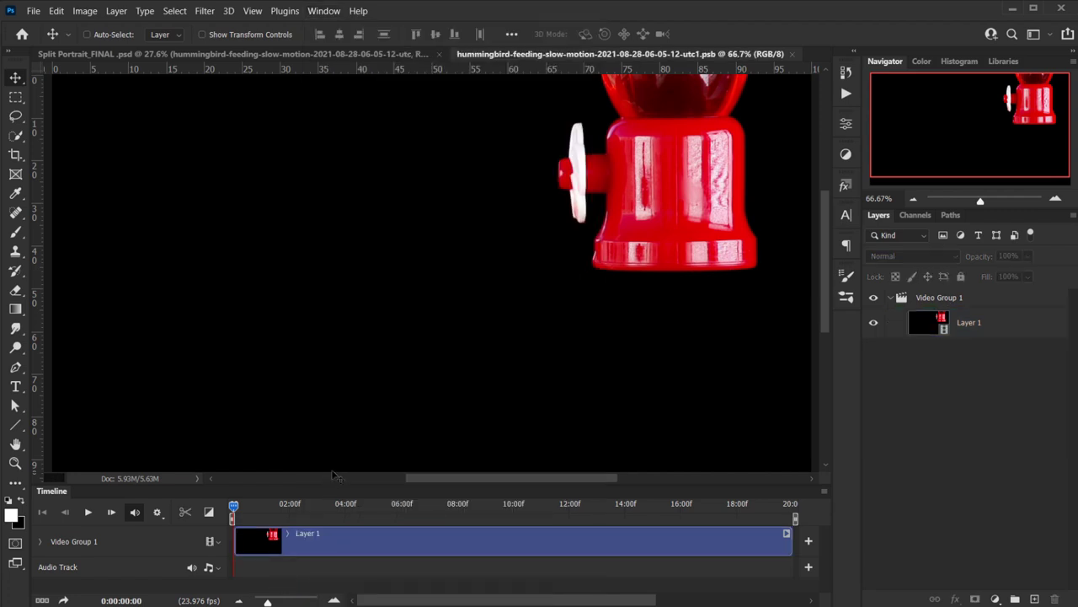
{"action": "left_click_drag", "start_coordinate": [345, 484], "coordinate": [346, 446]}
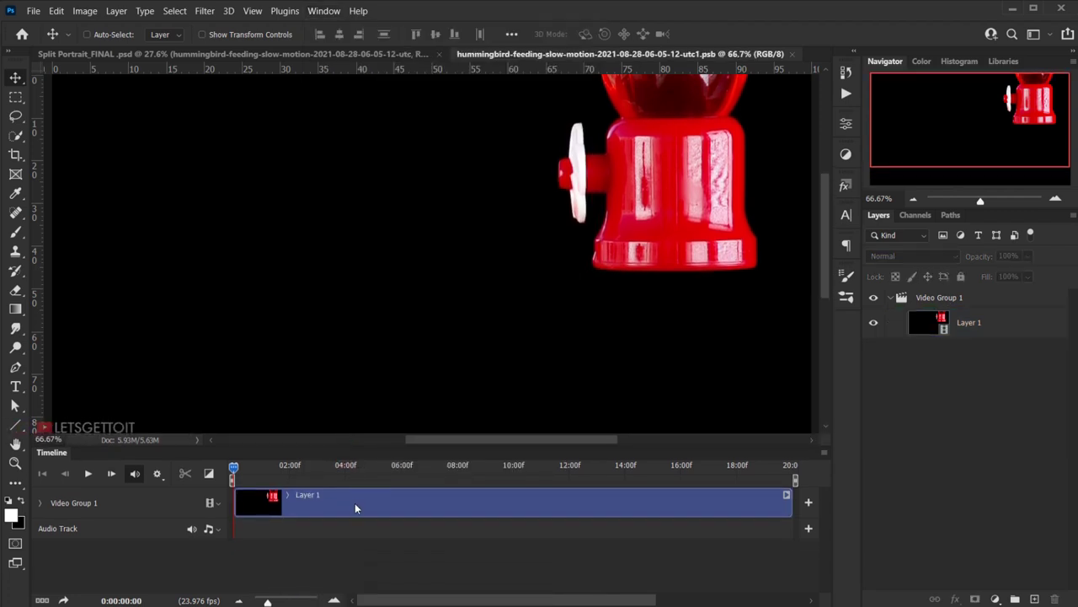
Find where the hummingbird enters and trim off the clip's opening frames.
{"action": "left_click", "coordinate": [345, 503]}
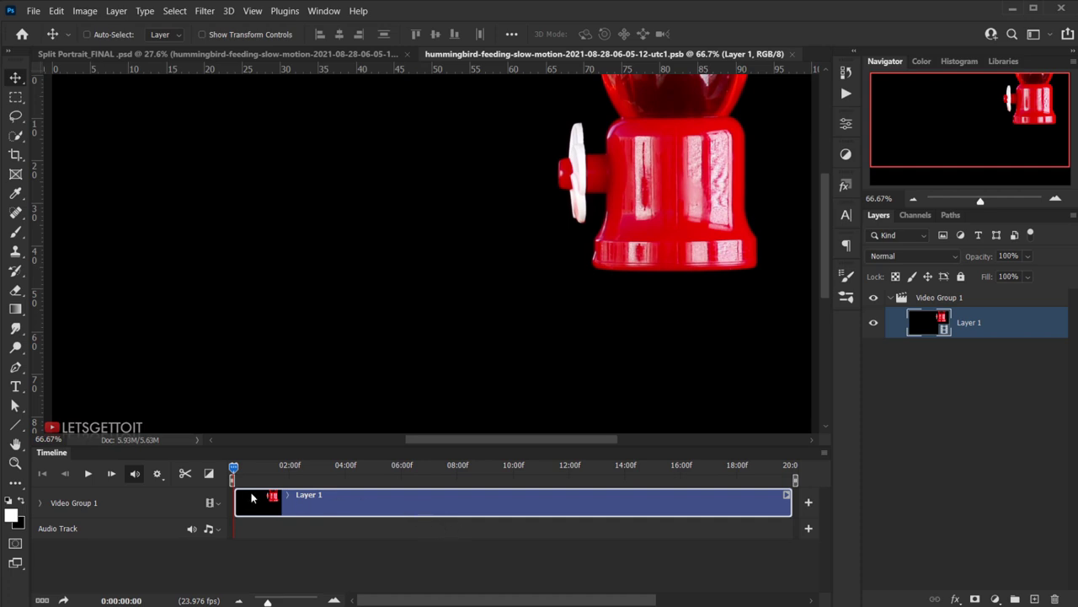
{"action": "scroll", "coordinate": [329, 425], "scroll_direction": "down", "scroll_amount": 1}
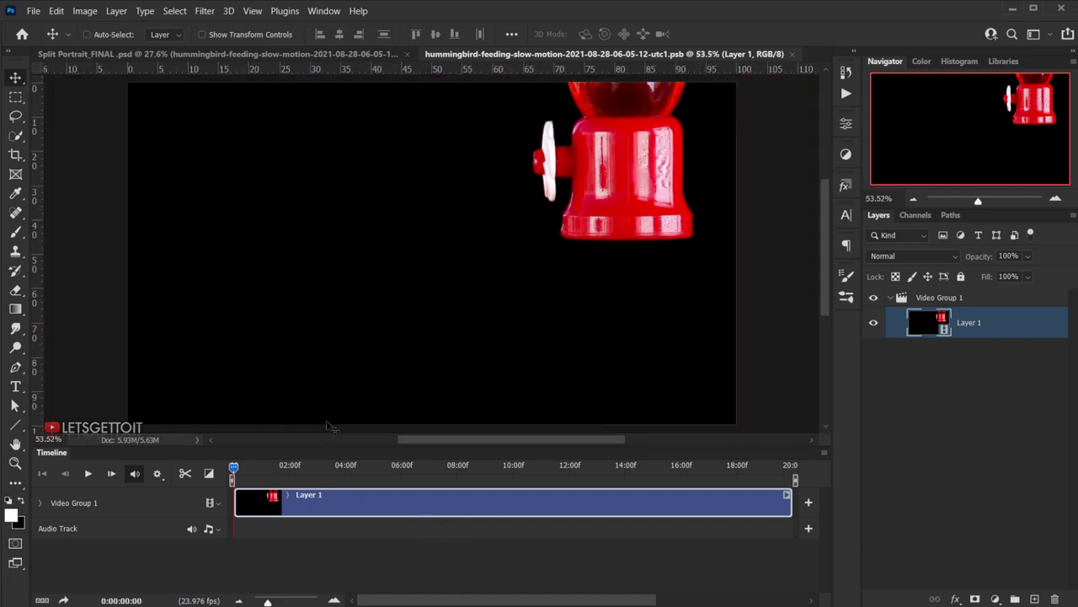
{"action": "left_click_drag", "start_coordinate": [233, 467], "coordinate": [364, 468]}
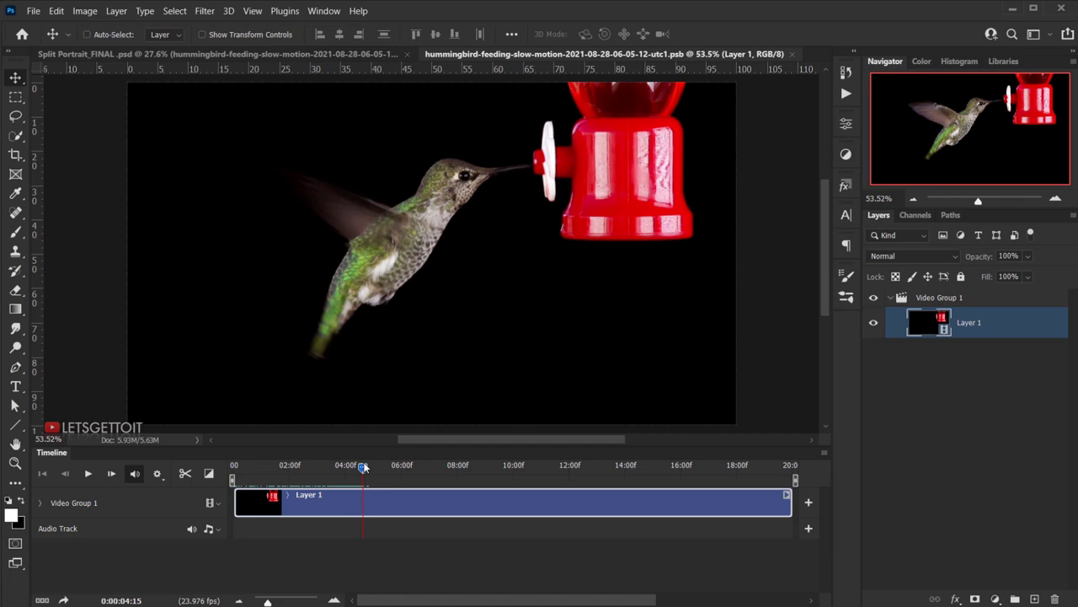
{"action": "left_click_drag", "start_coordinate": [235, 502], "coordinate": [364, 503]}
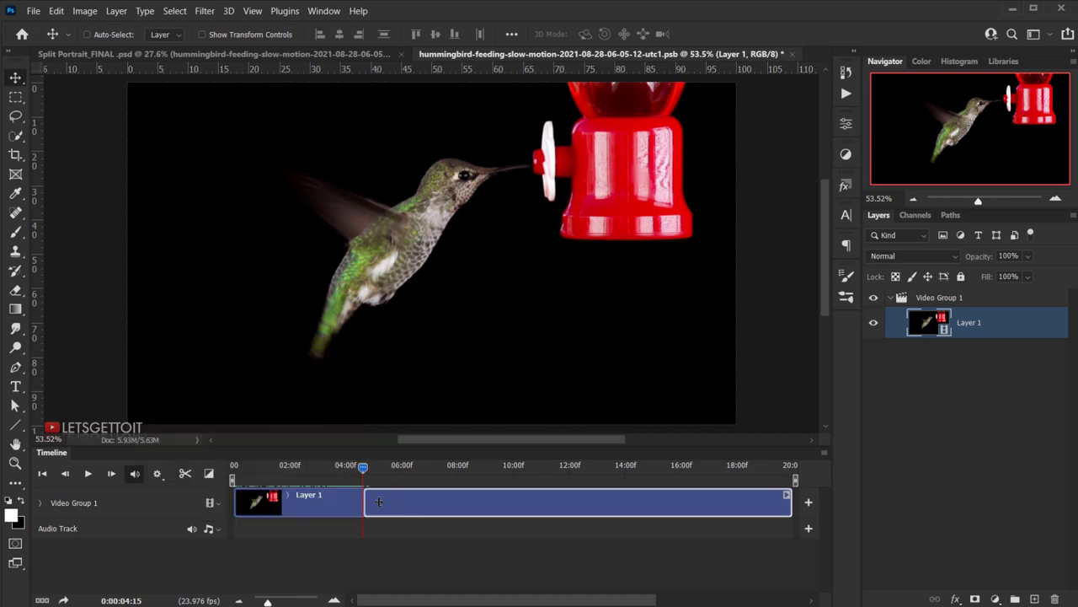
Trim the hummingbird clip to end at 12:00 and duplicate it as Layer 1 copy.
{"action": "left_click", "coordinate": [225, 484]}
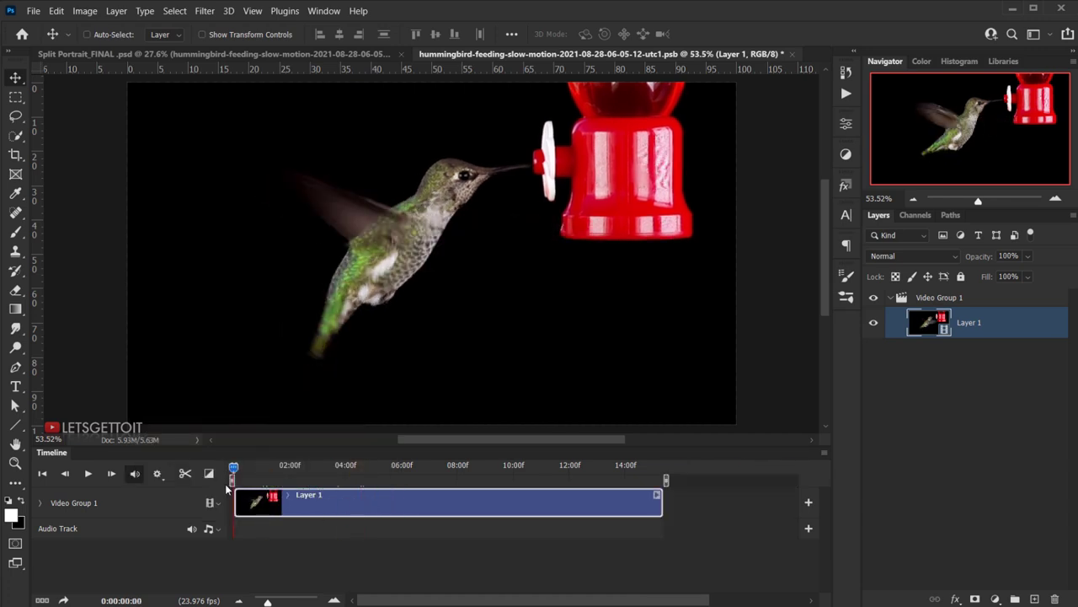
{"action": "left_click_drag", "start_coordinate": [271, 485], "coordinate": [574, 486]}
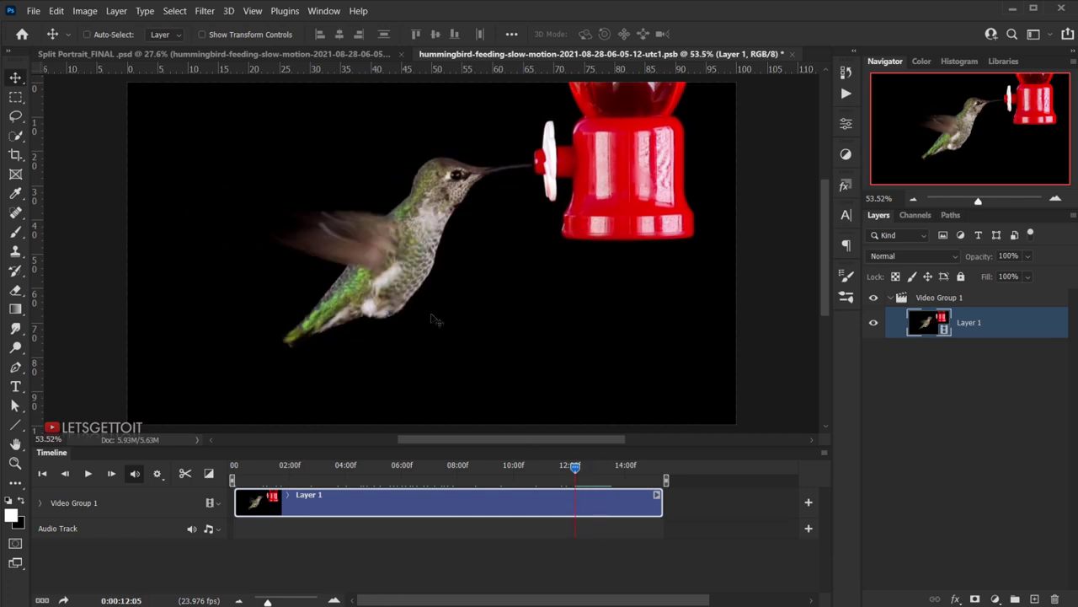
{"action": "mouse_move", "coordinate": [573, 469]}
{"action": "left_mouse_down"}
{"action": "mouse_move", "coordinate": [561, 468]}
{"action": "mouse_move", "coordinate": [573, 470]}
{"action": "left_mouse_up"}
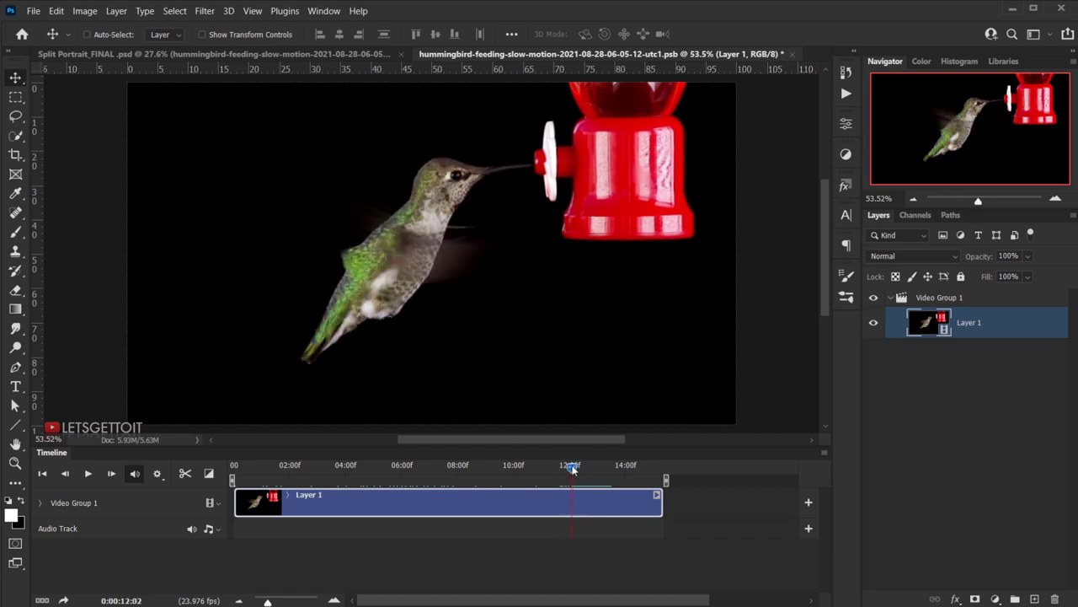
{"action": "left_click_drag", "start_coordinate": [574, 470], "coordinate": [571, 469]}
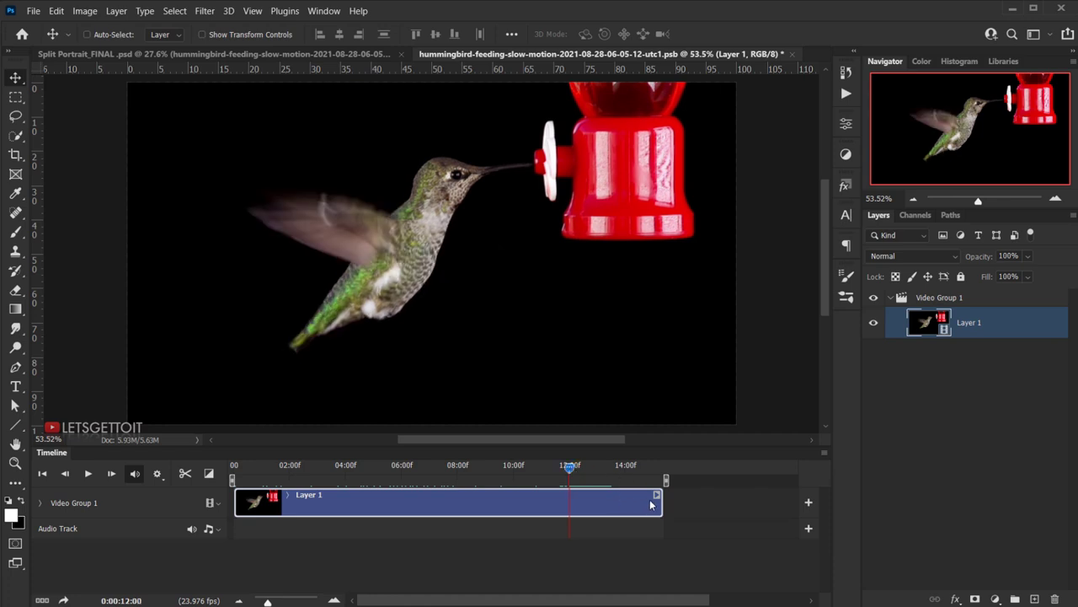
{"action": "left_click_drag", "start_coordinate": [660, 503], "coordinate": [568, 508]}
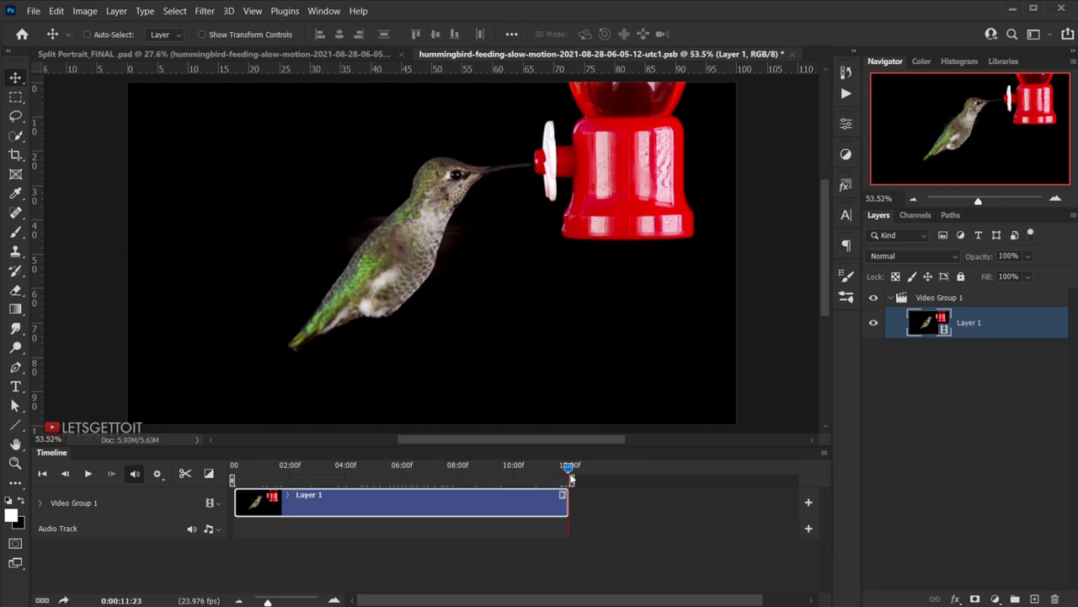
{"action": "mouse_move", "coordinate": [570, 469]}
{"action": "left_mouse_down"}
{"action": "mouse_move", "coordinate": [361, 457]}
{"action": "mouse_move", "coordinate": [215, 459]}
{"action": "mouse_move", "coordinate": [207, 467]}
{"action": "mouse_move", "coordinate": [576, 462]}
{"action": "left_mouse_up"}
{"action": "left_click_drag", "start_coordinate": [983, 327], "coordinate": [1035, 599]}
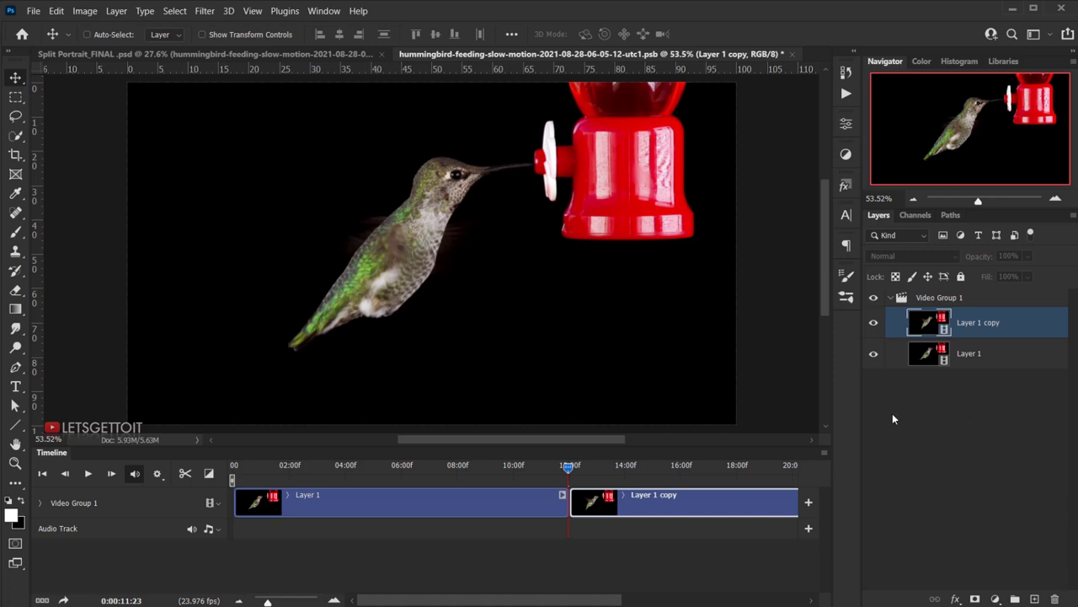
Move Layer 1 and Layer 1 copy out of Video Group 1 and delete the empty group.
{"action": "left_click", "coordinate": [941, 299]}
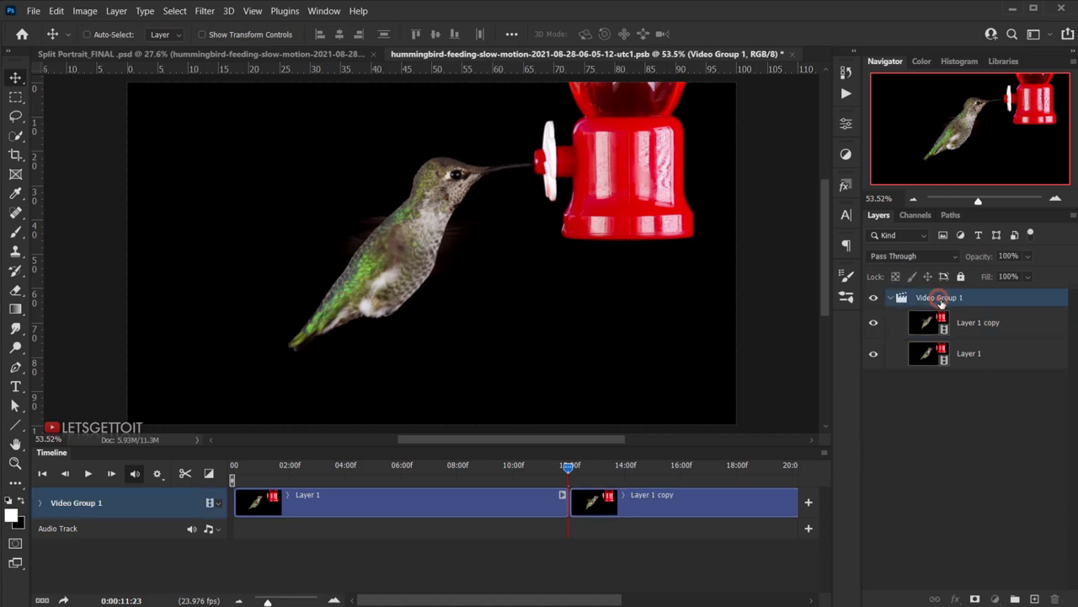
{"action": "left_click", "coordinate": [952, 329]}
{"action": "left_click", "coordinate": [962, 357], "text": "ctrl"}
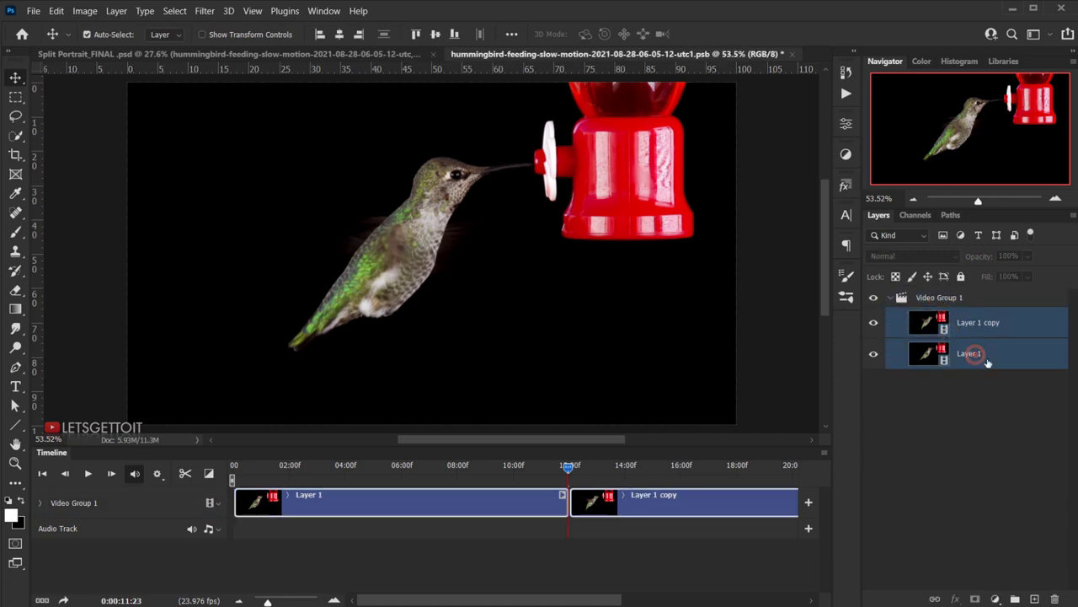
{"action": "left_click_drag", "start_coordinate": [977, 350], "coordinate": [949, 291]}
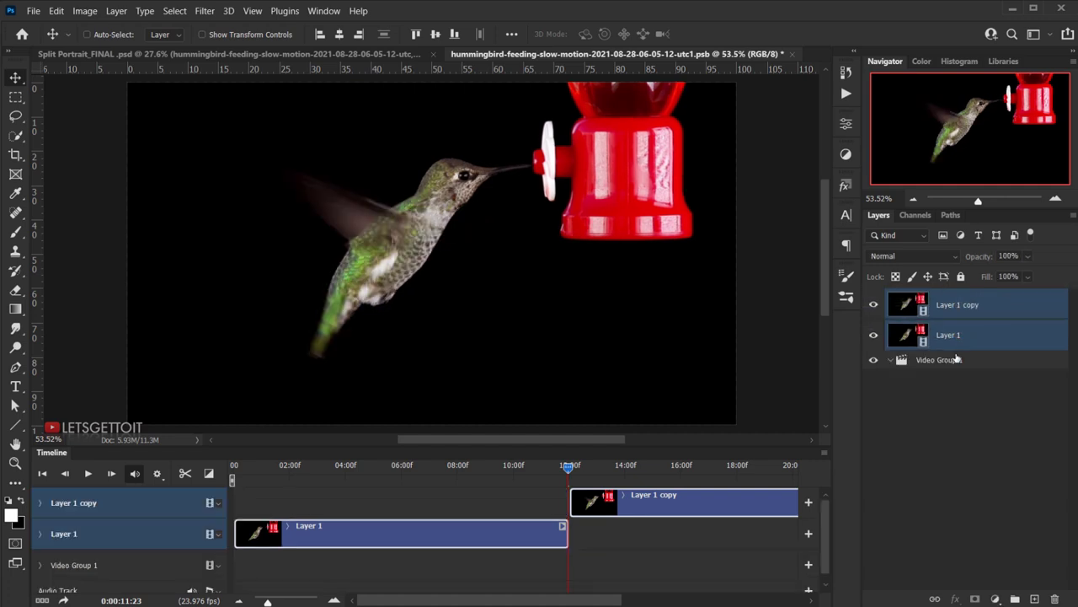
{"action": "left_click_drag", "start_coordinate": [957, 359], "coordinate": [1055, 598]}
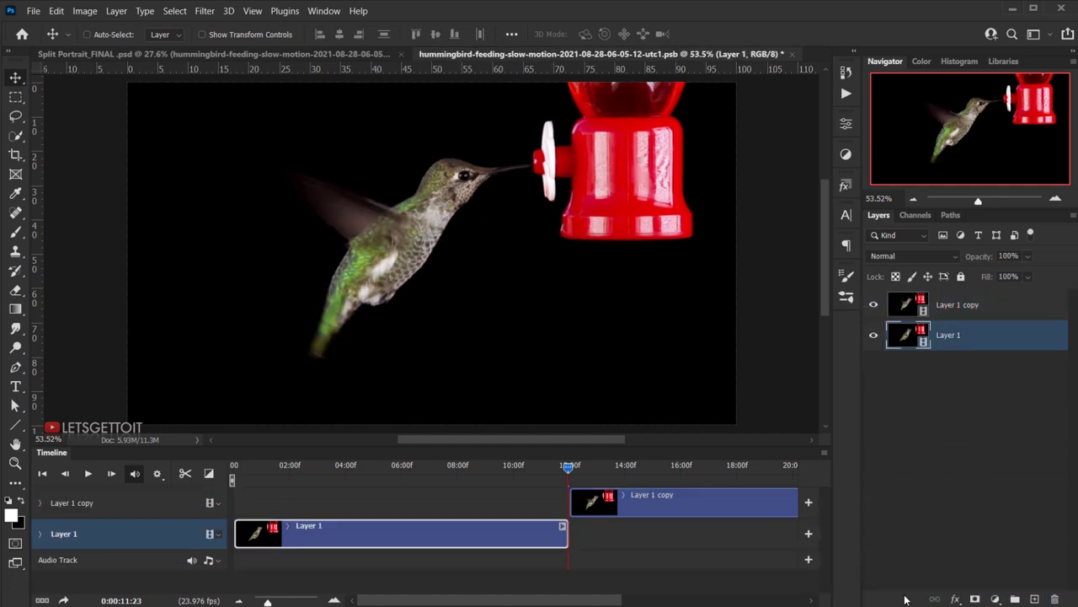
{"action": "left_click_drag", "start_coordinate": [653, 497], "coordinate": [384, 506]}
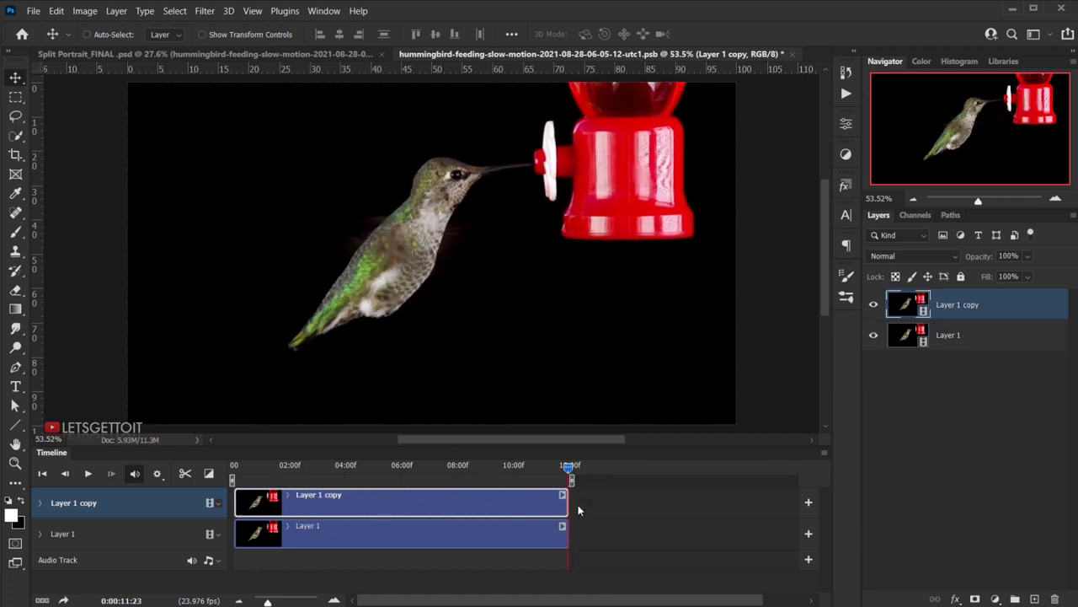
Split the Layer 1 copy clip at the playhead around 06:06.
{"action": "left_click_drag", "start_coordinate": [569, 466], "coordinate": [479, 469]}
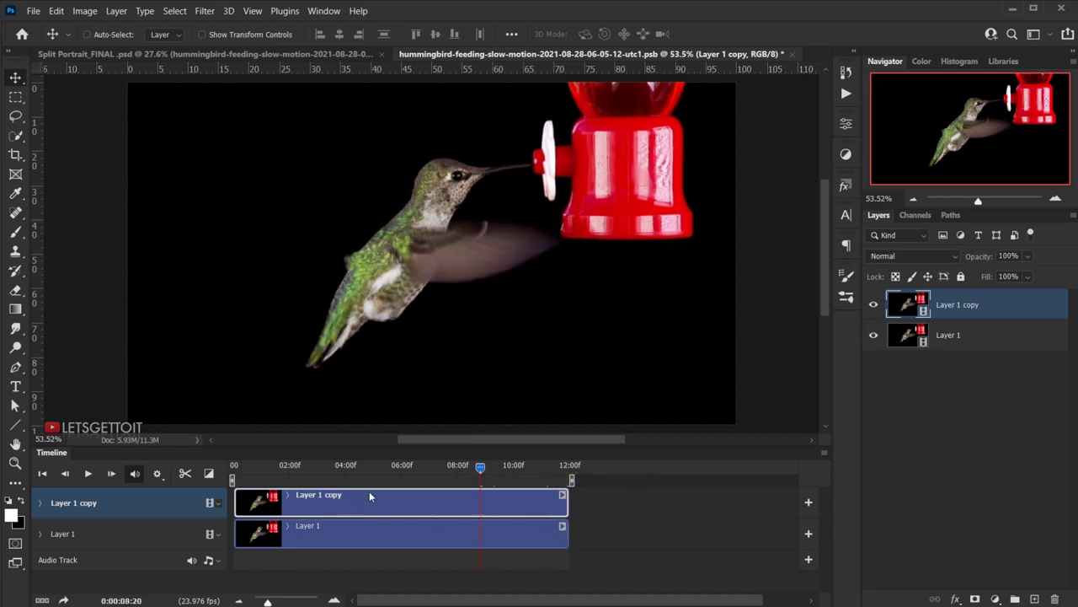
{"action": "left_click_drag", "start_coordinate": [468, 471], "coordinate": [405, 470]}
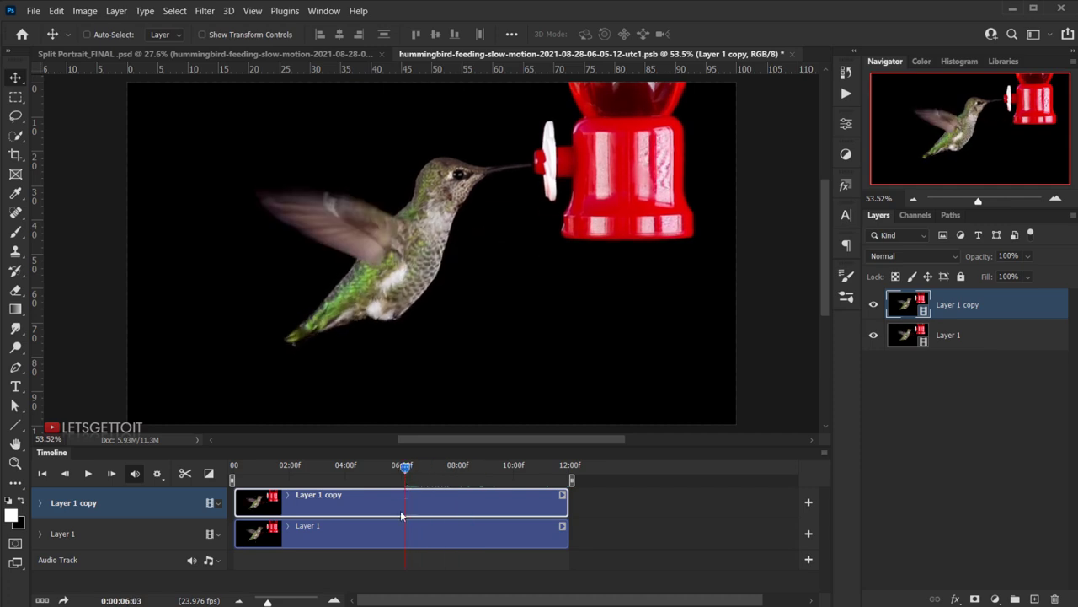
{"action": "left_click_drag", "start_coordinate": [406, 468], "coordinate": [412, 469]}
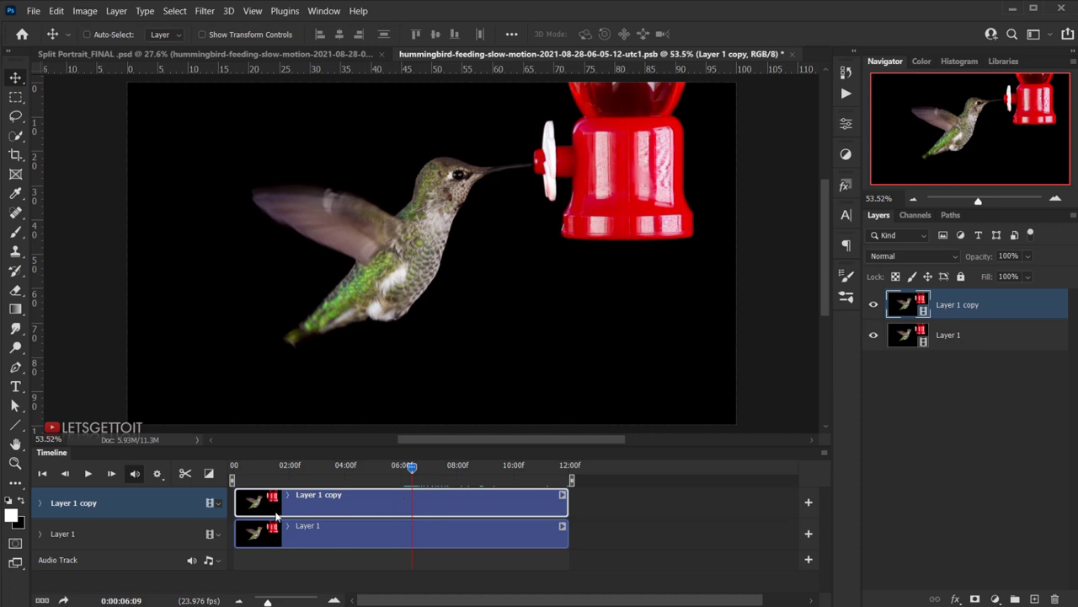
{"action": "left_click", "coordinate": [186, 477]}
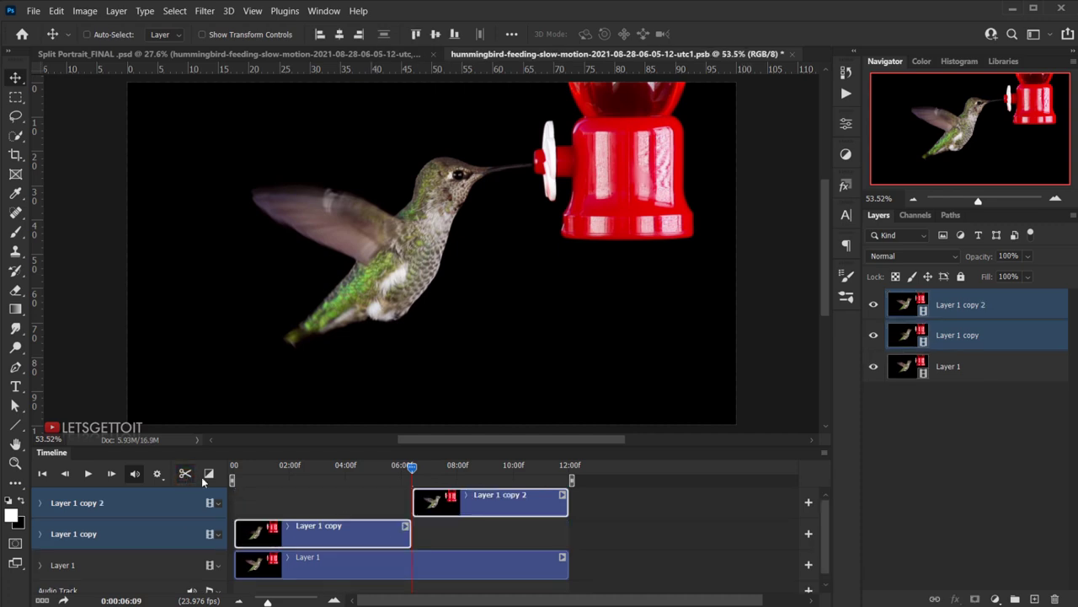
Move Layer 1 copy 2 to the video's start and shift the Layer 1 copy clip later.
{"action": "left_click", "coordinate": [421, 528]}
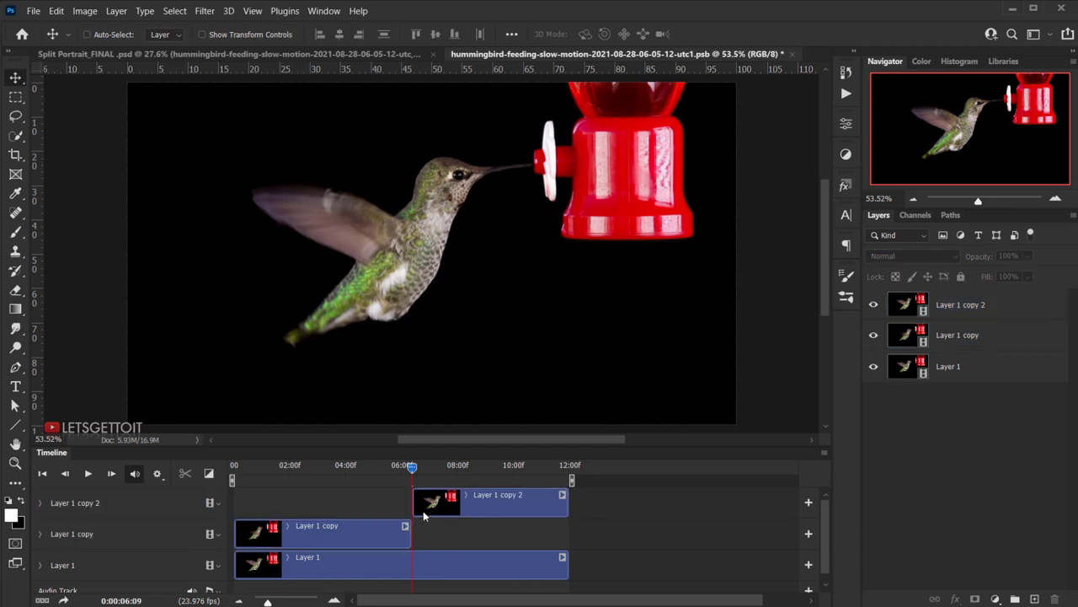
{"action": "left_click", "coordinate": [424, 510]}
{"action": "left_click_drag", "start_coordinate": [438, 505], "coordinate": [260, 503]}
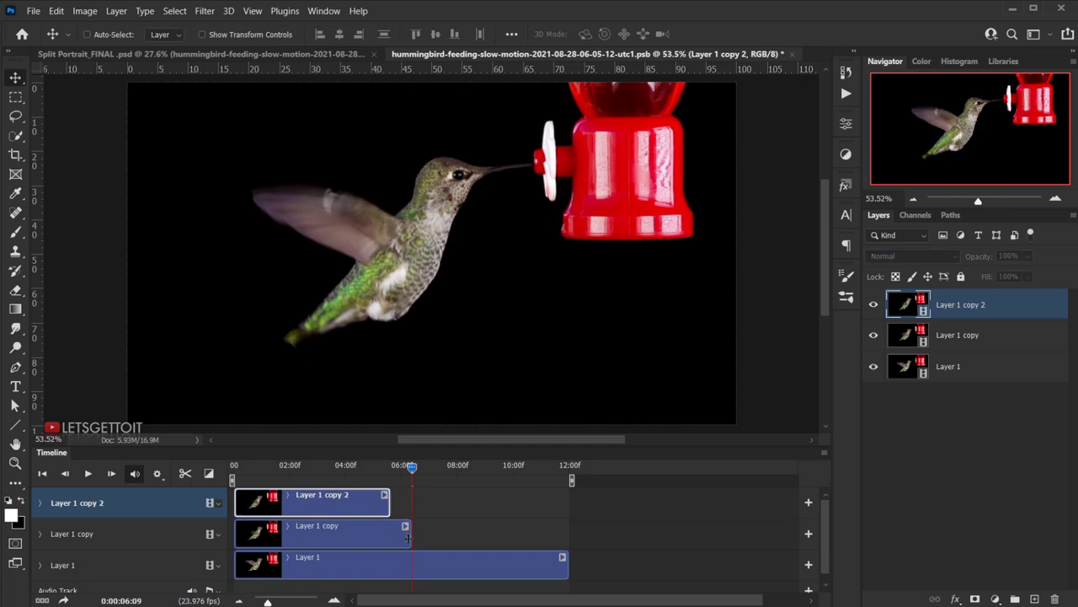
{"action": "left_click_drag", "start_coordinate": [408, 536], "coordinate": [566, 535]}
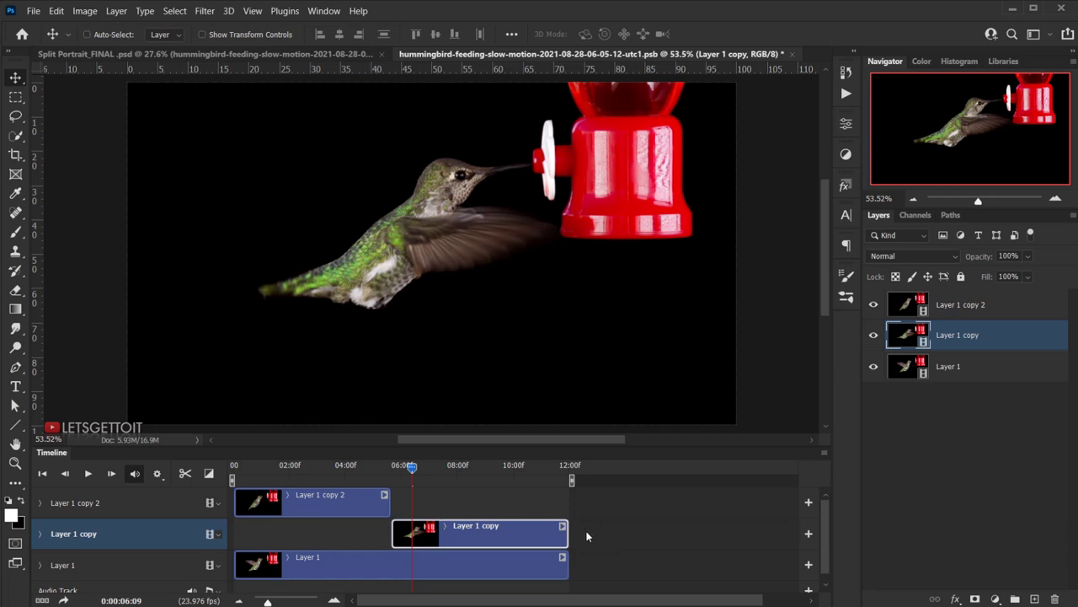
Split the Layer 1 copy clip at 09:12 and delete its leftover first part.
{"action": "left_click_drag", "start_coordinate": [411, 468], "coordinate": [512, 472]}
{"action": "left_click", "coordinate": [501, 480]}
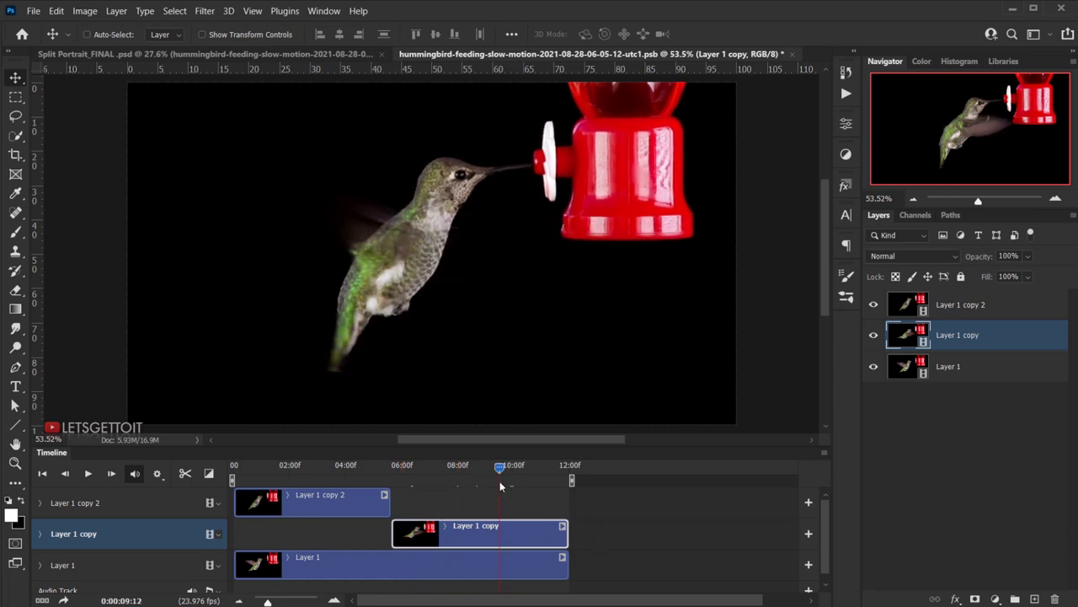
{"action": "left_click", "coordinate": [186, 473]}
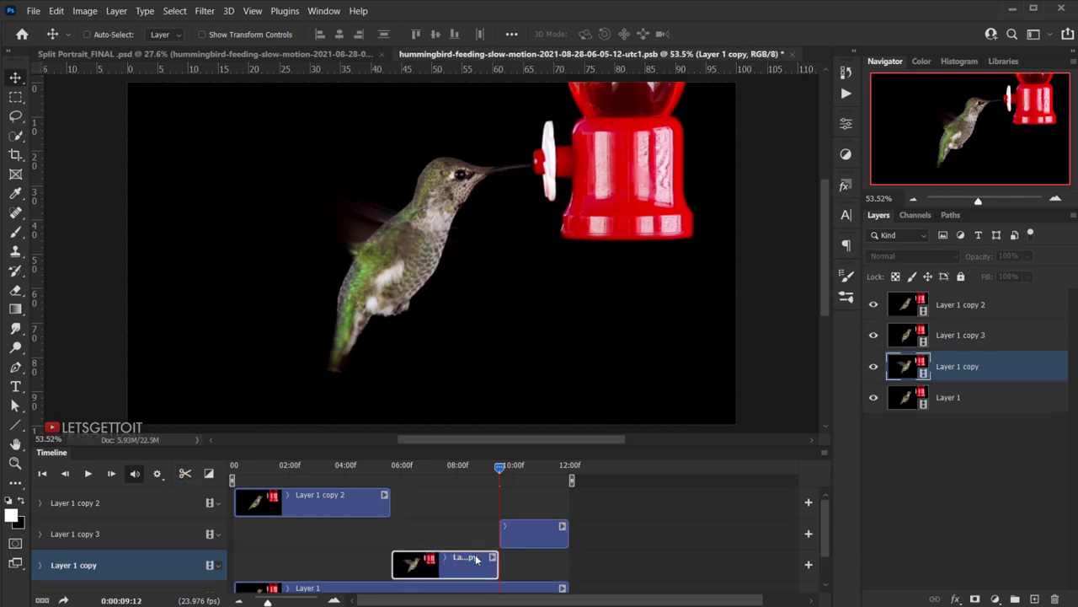
{"action": "key", "text": "Delete"}
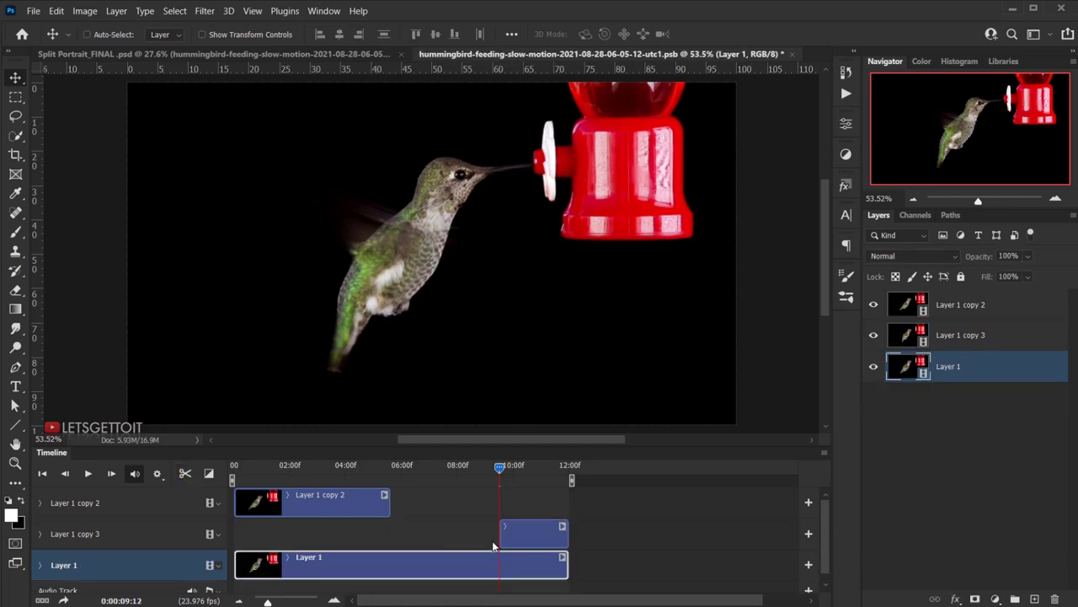
Split Layer 1 copy 2 at 02:02 and delete the trailing Layer 1 copy 4 piece.
{"action": "left_click", "coordinate": [300, 468]}
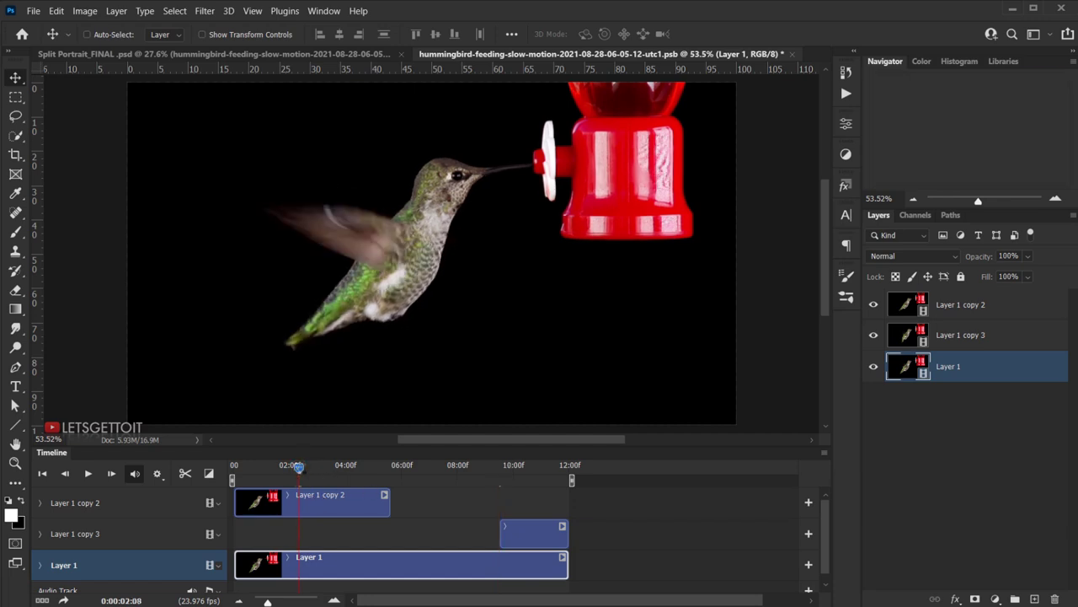
{"action": "left_click_drag", "start_coordinate": [298, 470], "coordinate": [294, 474]}
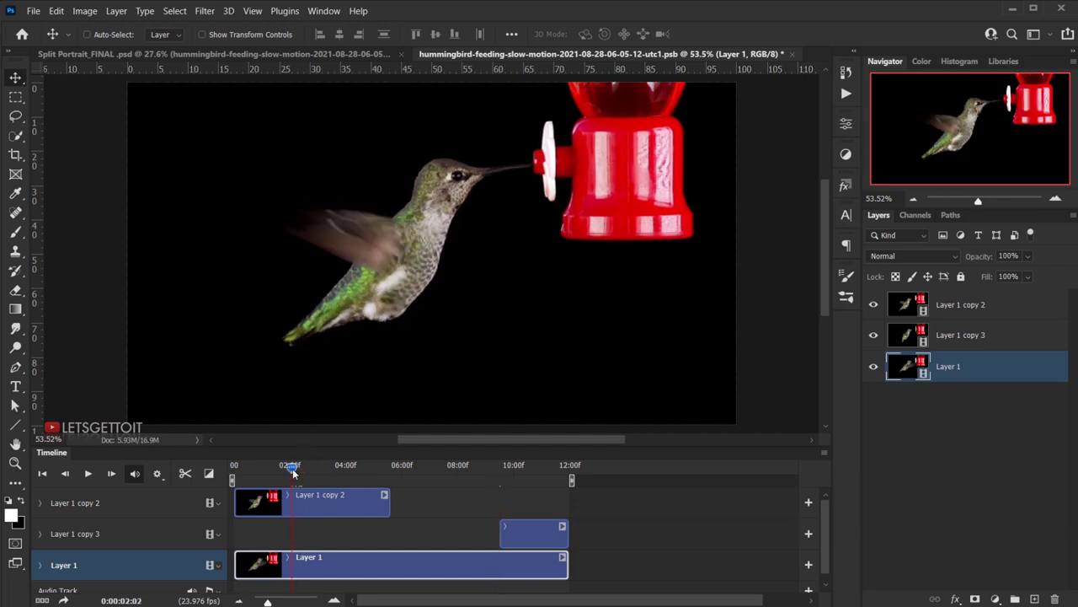
{"action": "left_click", "coordinate": [305, 503]}
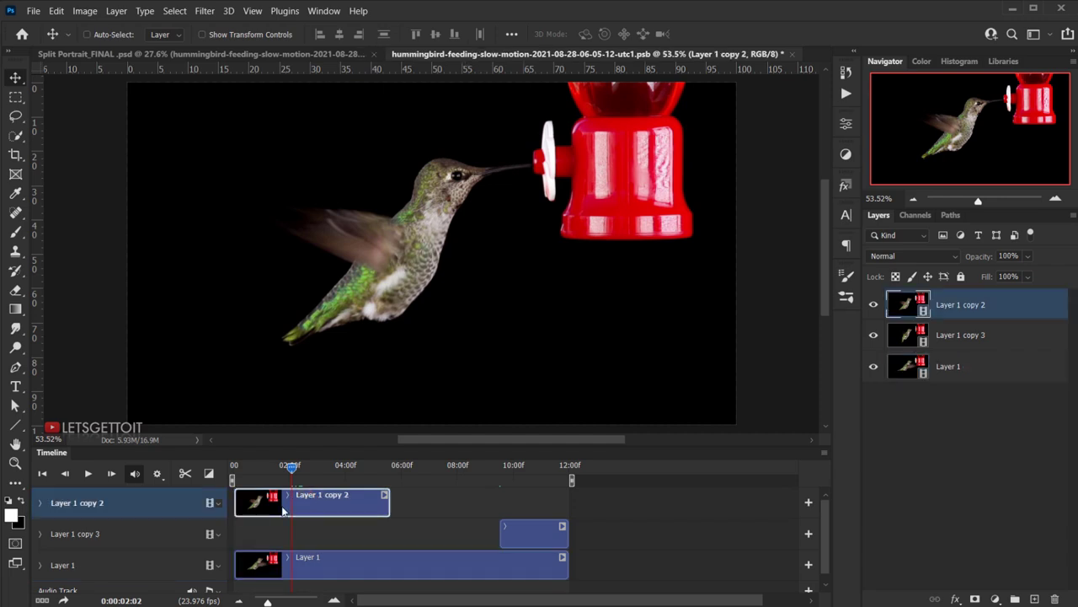
{"action": "left_click", "coordinate": [185, 473]}
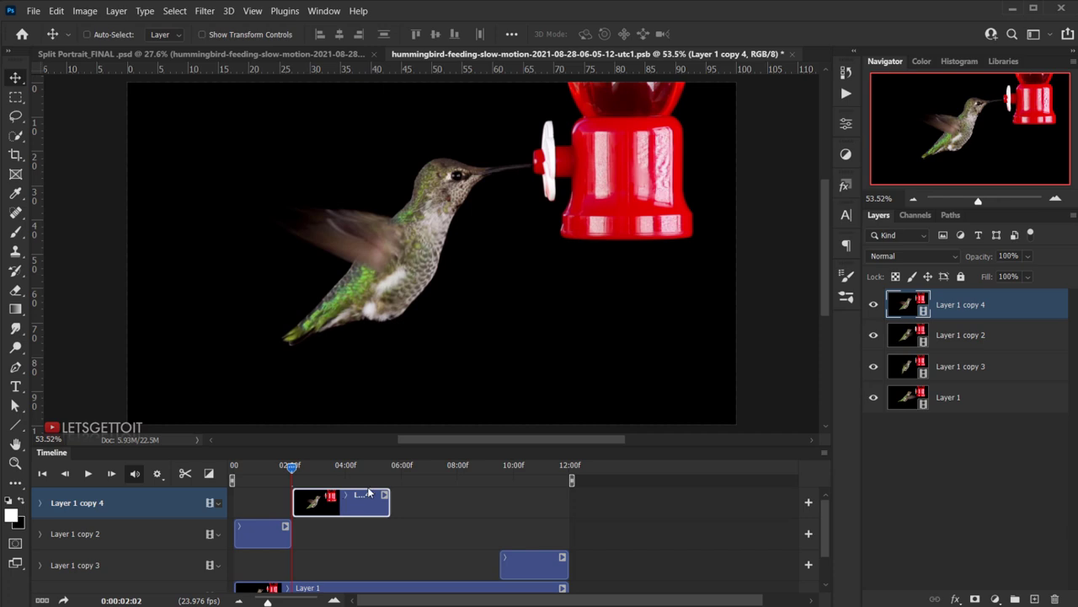
{"action": "key", "text": "Delete"}
{"action": "left_click_drag", "start_coordinate": [292, 466], "coordinate": [346, 495]}
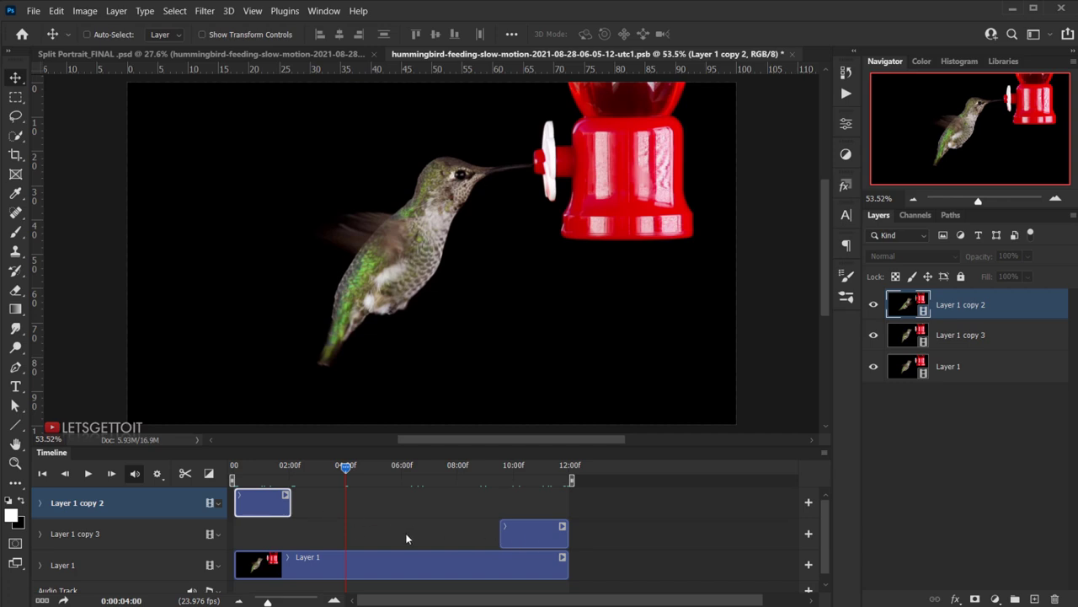
Apply a Fade transition to the Layer 1 copy 2 and Layer 1 copy 3 clips.
{"action": "left_click", "coordinate": [209, 474]}
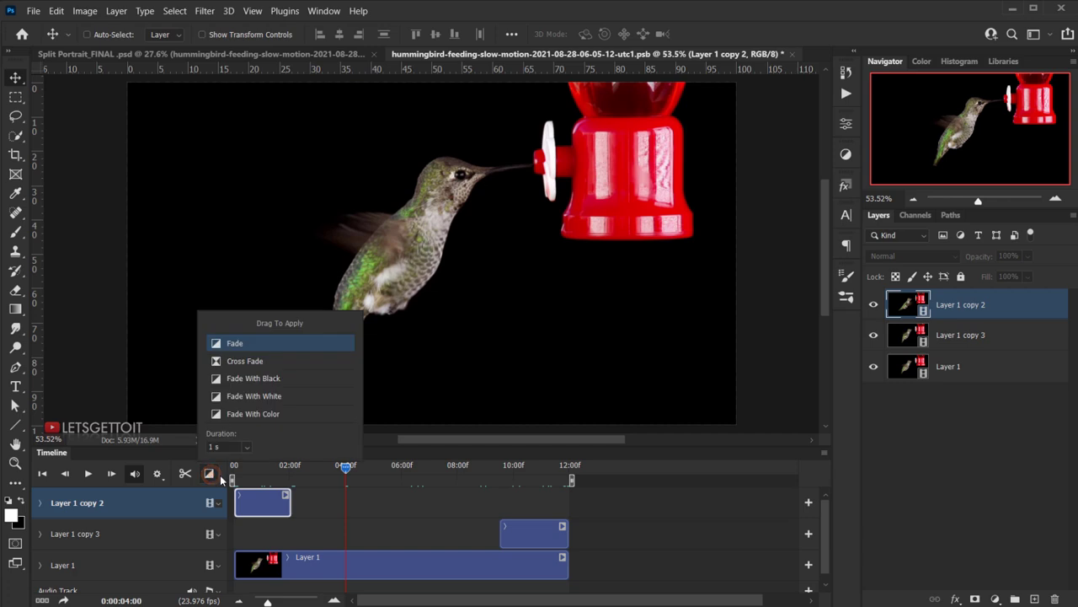
{"action": "left_click_drag", "start_coordinate": [257, 348], "coordinate": [280, 504]}
{"action": "left_click_drag", "start_coordinate": [256, 346], "coordinate": [523, 538]}
{"action": "left_click", "coordinate": [438, 547]}
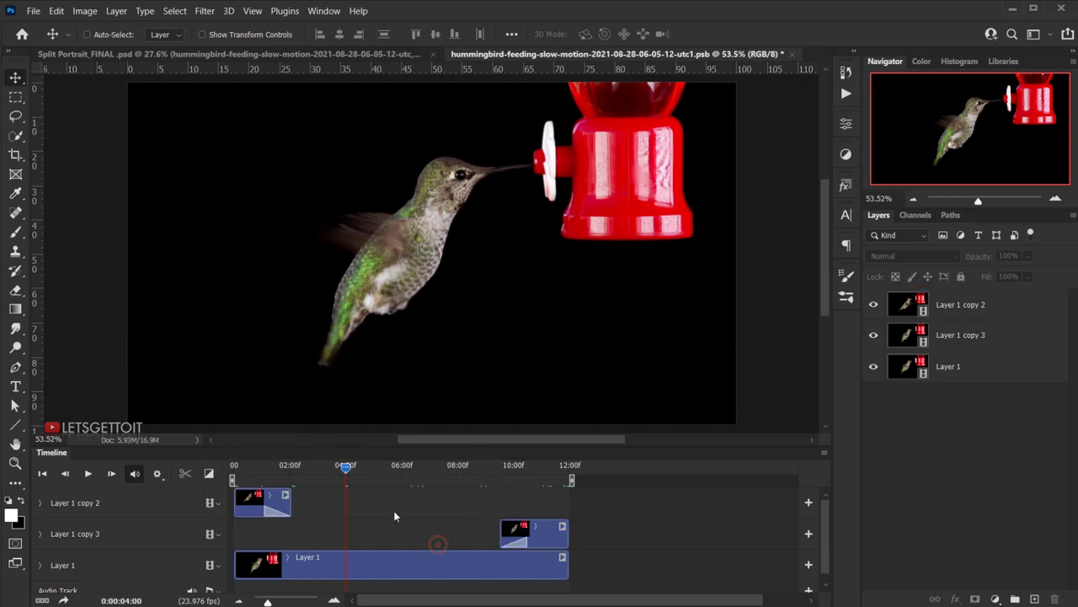
Play back the edited video from the start, rewind to the first frame, and save.
{"action": "left_click_drag", "start_coordinate": [345, 466], "coordinate": [308, 471]}
{"action": "left_click", "coordinate": [236, 469]}
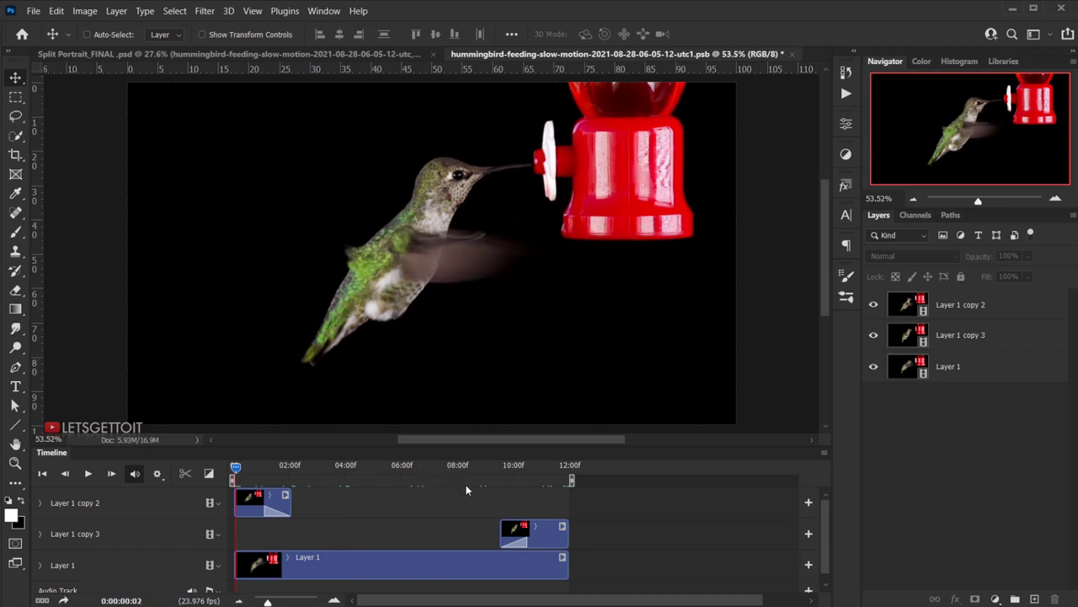
{"action": "key", "text": "space"}
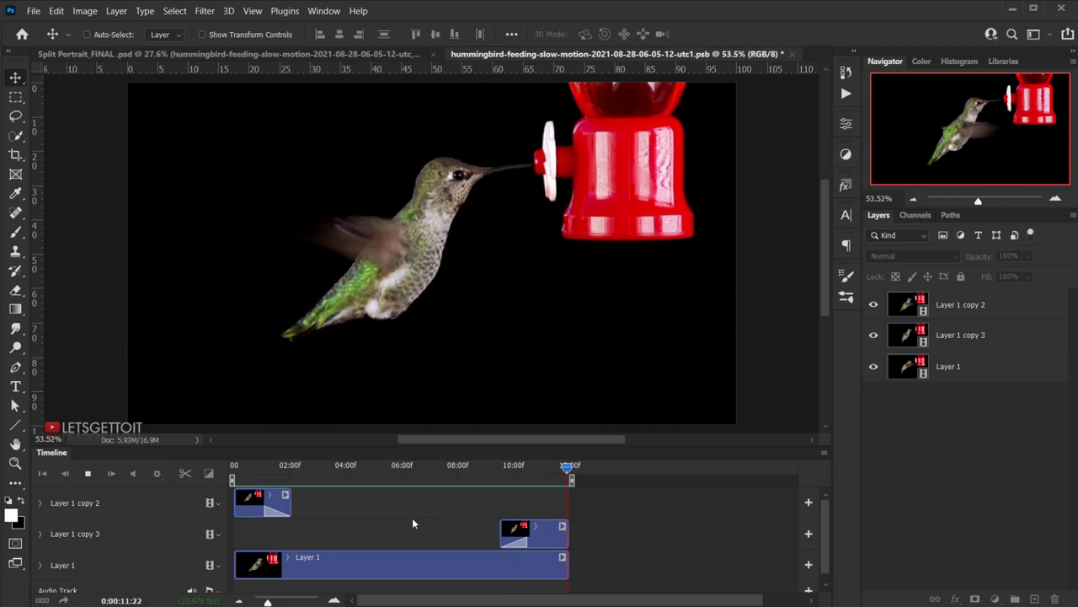
{"action": "left_click", "coordinate": [346, 464]}
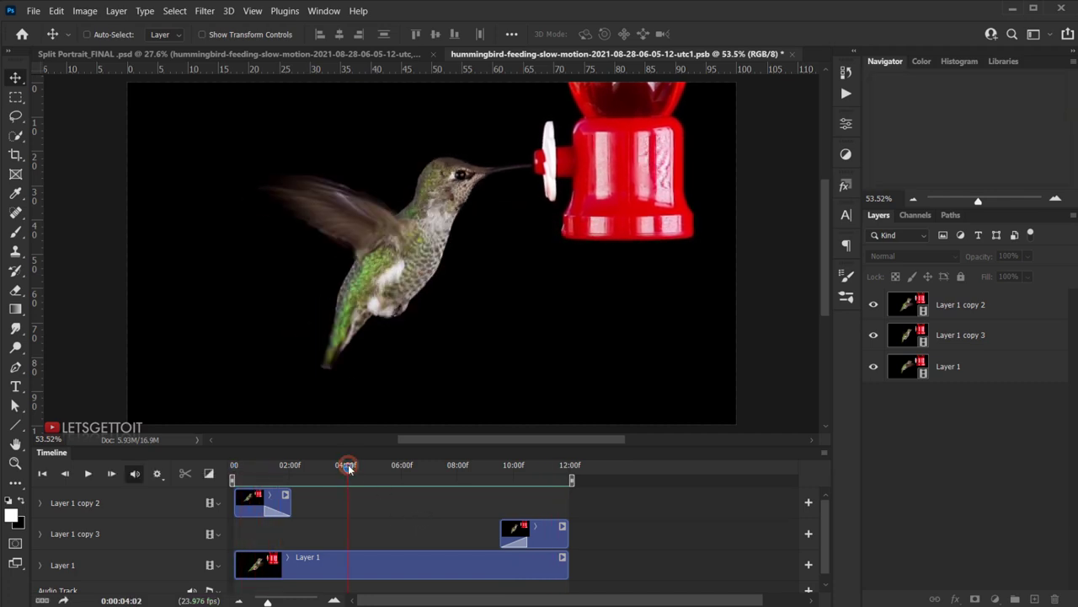
{"action": "left_click_drag", "start_coordinate": [305, 477], "coordinate": [221, 475]}
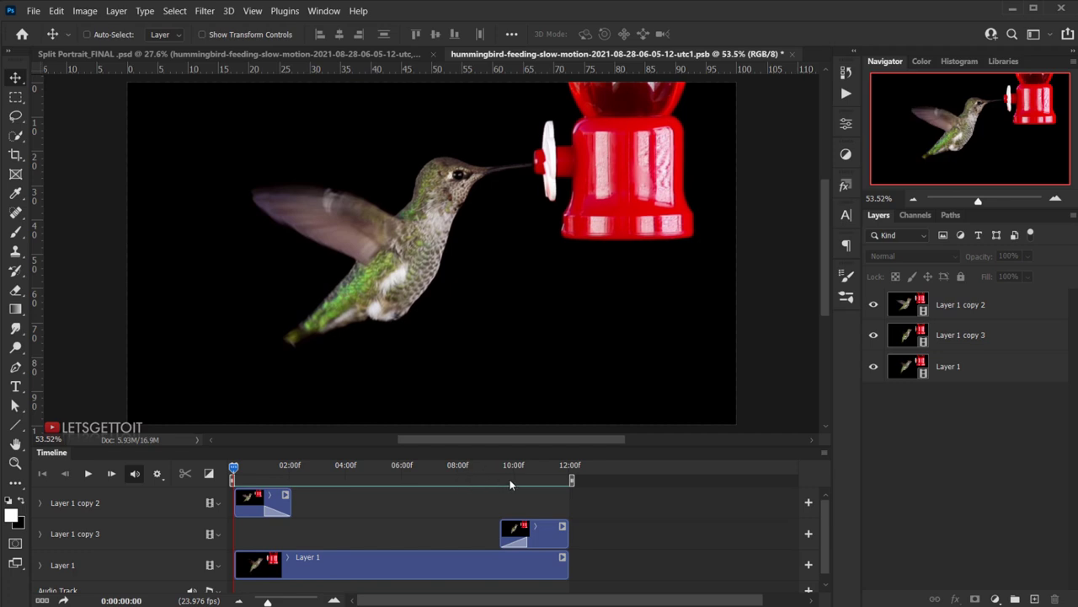
{"action": "key", "text": "ctrl+s"}
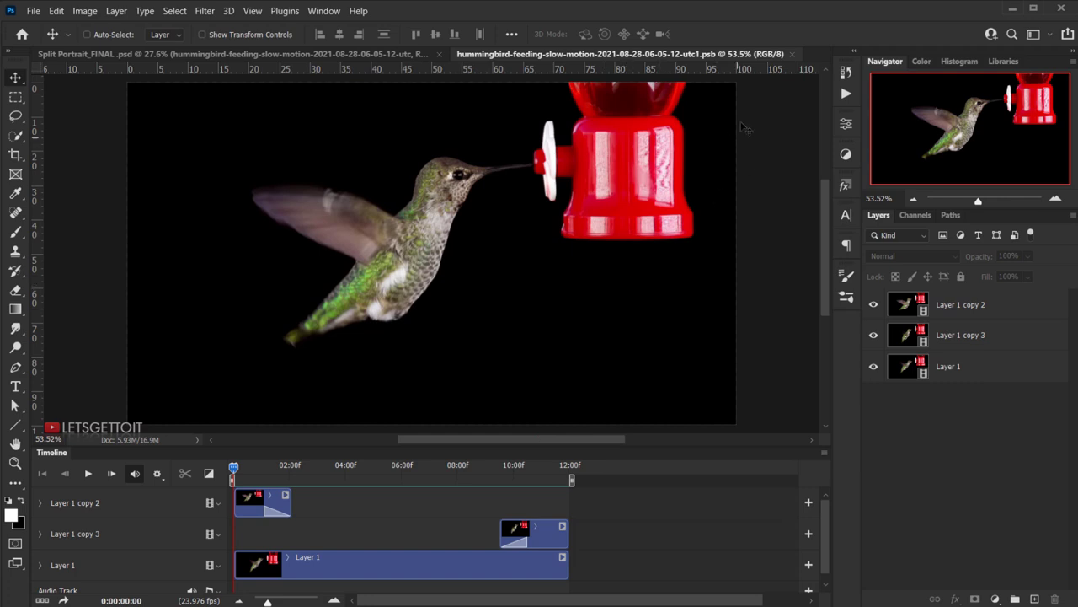
Close the hummingbird document and create a video timeline for the Split Portrait collage.
{"action": "left_click", "coordinate": [792, 54]}
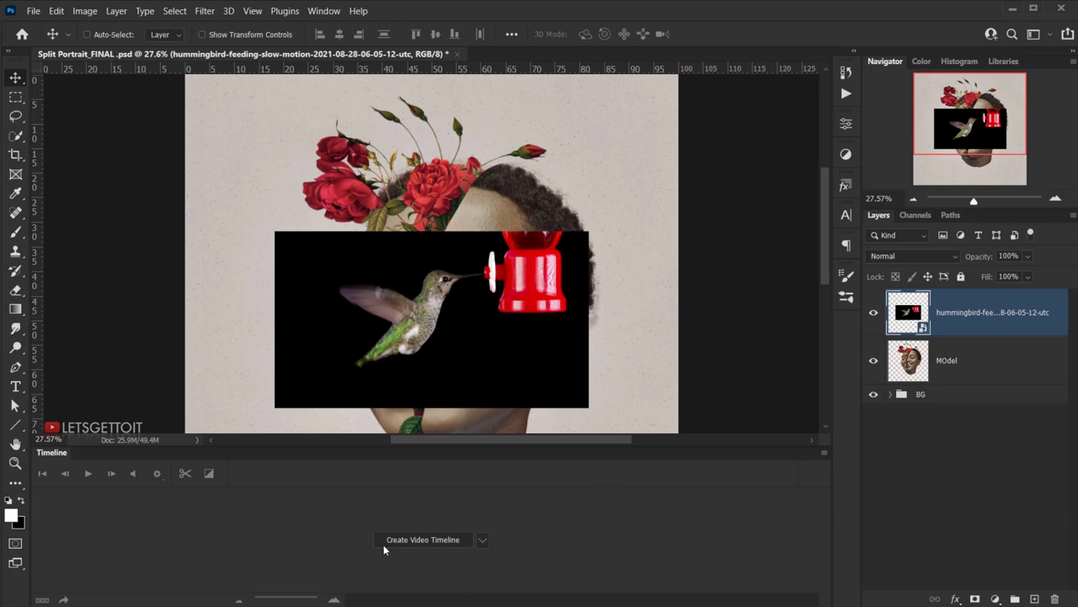
{"action": "left_click", "coordinate": [407, 538]}
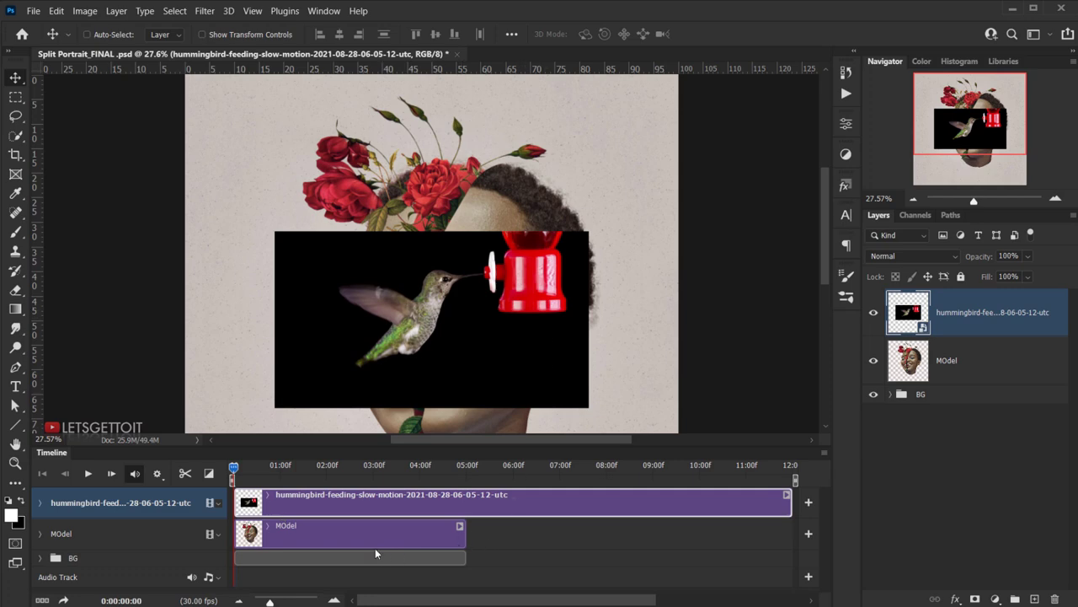
{"action": "left_click", "coordinate": [372, 534]}
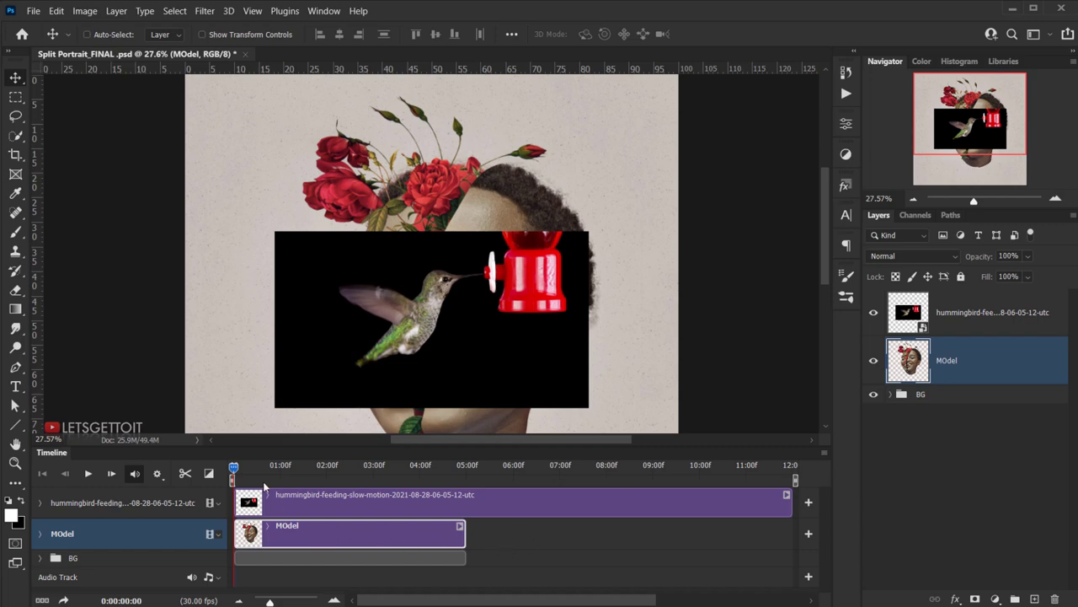
Scrub the collage timeline past the MOdel clip's end, then zoom out.
{"action": "left_click", "coordinate": [333, 466]}
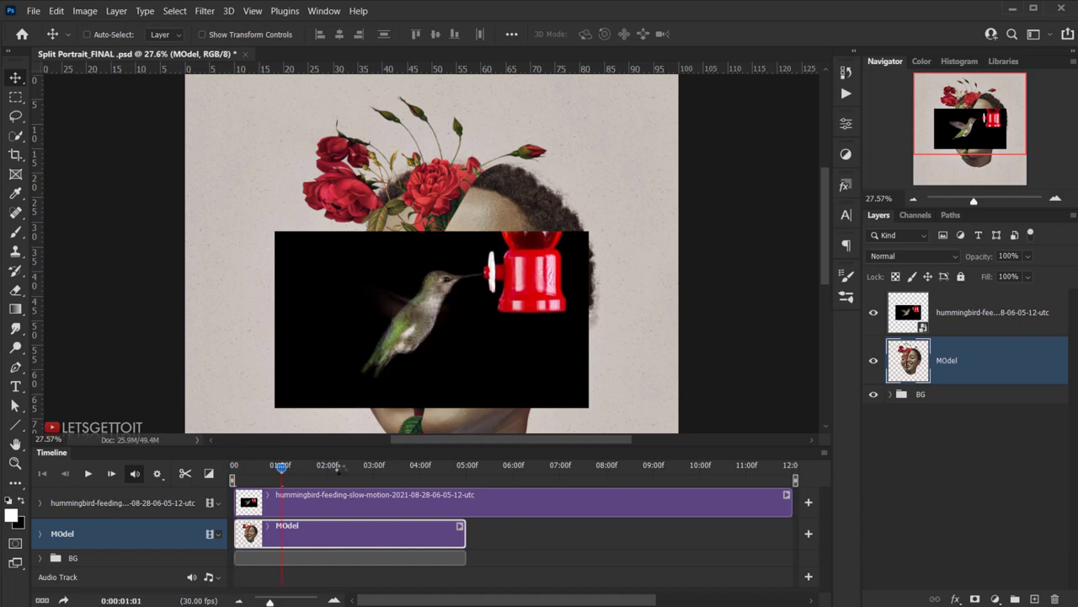
{"action": "left_click_drag", "start_coordinate": [388, 473], "coordinate": [232, 478]}
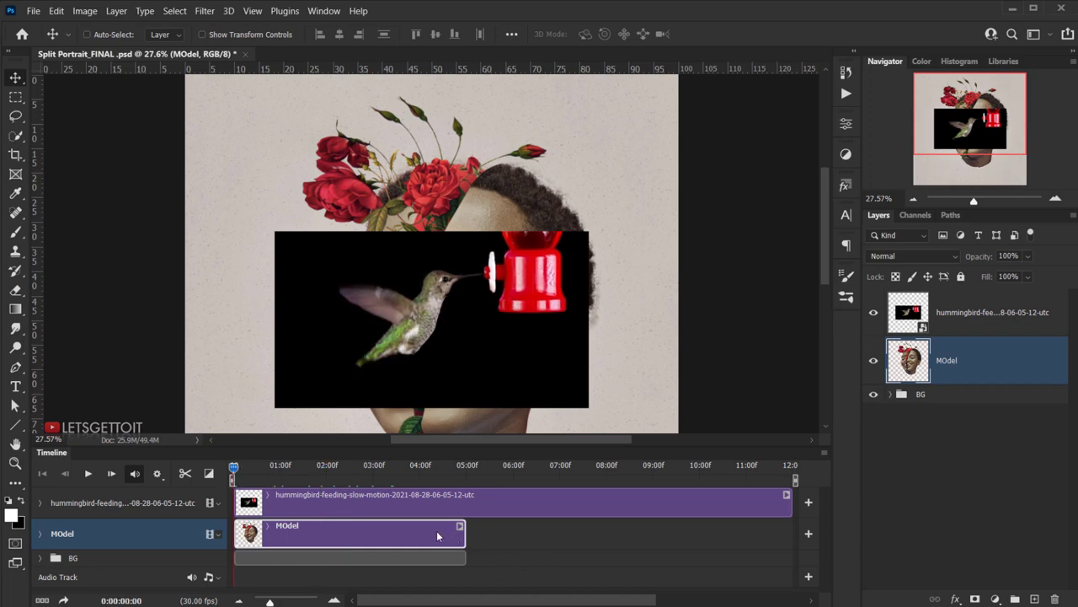
{"action": "left_click_drag", "start_coordinate": [451, 468], "coordinate": [418, 497]}
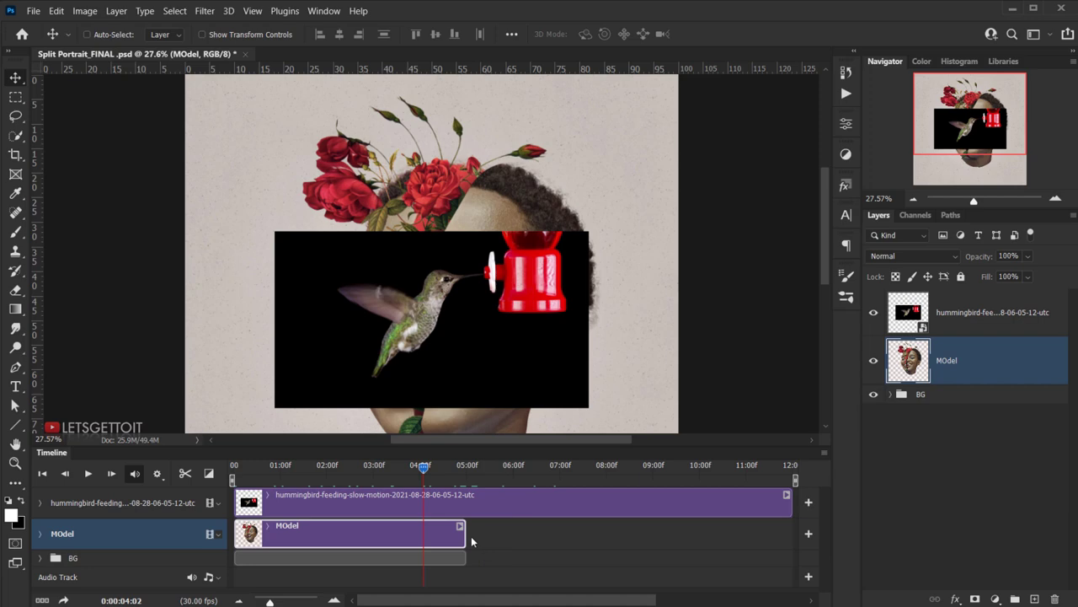
{"action": "key", "text": "ctrl+minus"}
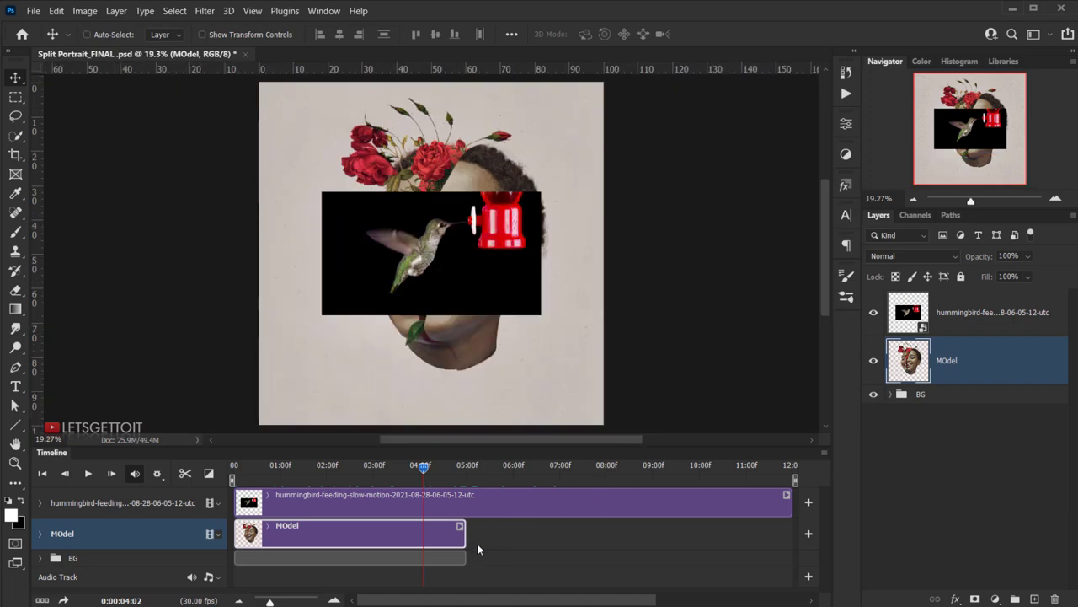
Extend the MOdel and BG clips to the video's 12:00 end.
{"action": "left_click_drag", "start_coordinate": [461, 533], "coordinate": [795, 525]}
{"action": "left_click", "coordinate": [770, 465]}
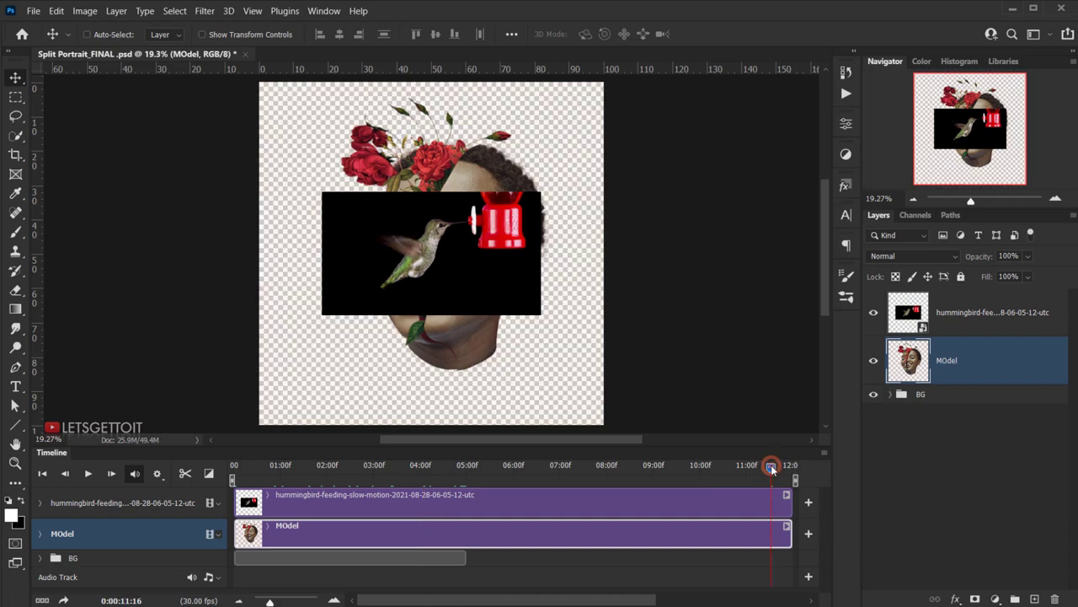
{"action": "left_click_drag", "start_coordinate": [798, 468], "coordinate": [486, 468]}
{"action": "left_click_drag", "start_coordinate": [451, 555], "coordinate": [776, 556]}
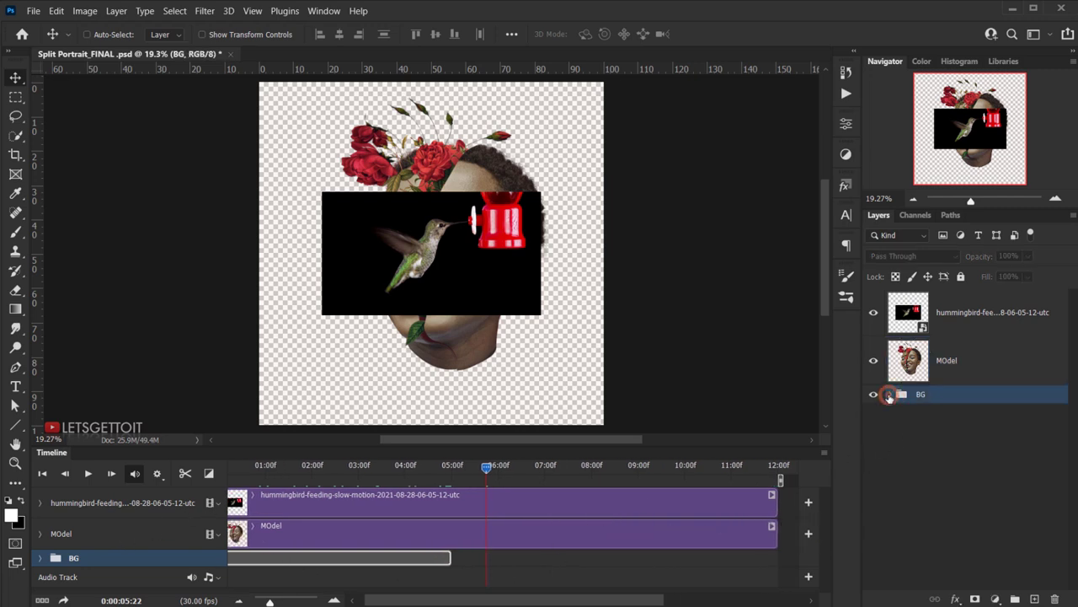
Inside the BG group, extend the Pattern Fill 1 and BG clips to 12:00f.
{"action": "left_click", "coordinate": [890, 394]}
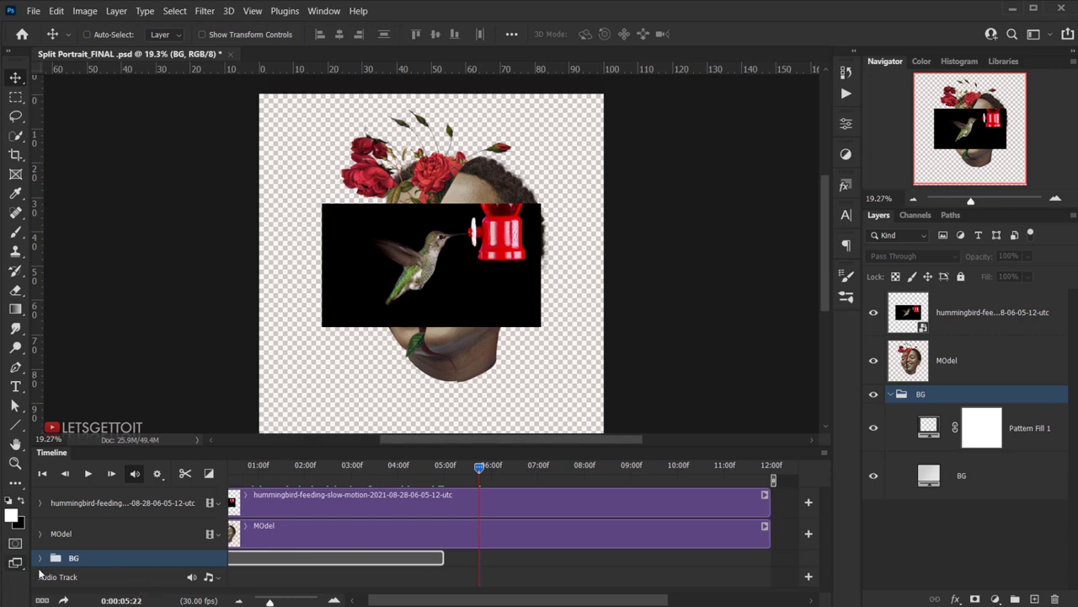
{"action": "left_click", "coordinate": [38, 557]}
{"action": "scroll", "coordinate": [340, 558], "scroll_direction": "down", "scroll_amount": 2}
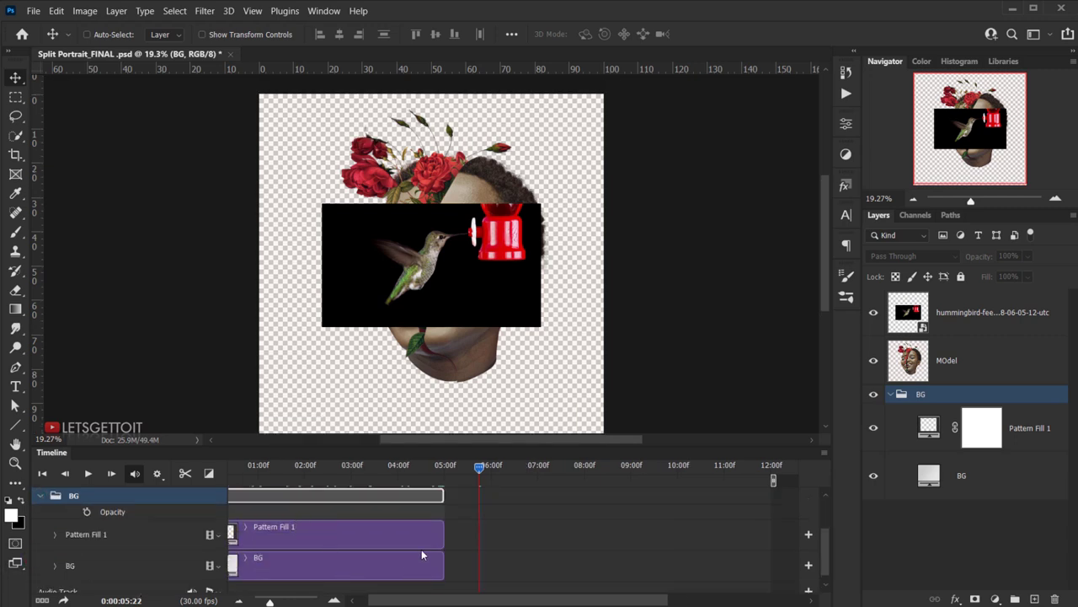
{"action": "left_click_drag", "start_coordinate": [443, 534], "coordinate": [770, 535]}
{"action": "left_click_drag", "start_coordinate": [443, 561], "coordinate": [769, 559]}
{"action": "scroll", "coordinate": [574, 551], "scroll_direction": "up", "scroll_amount": 2}
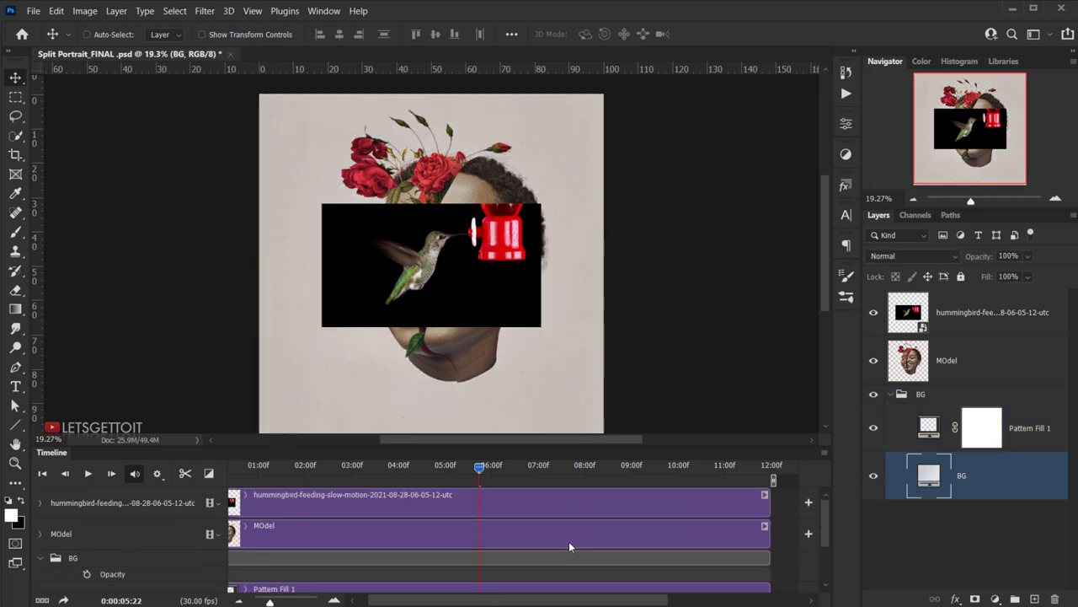
{"action": "scroll", "coordinate": [530, 506], "scroll_direction": "down", "scroll_amount": 2}
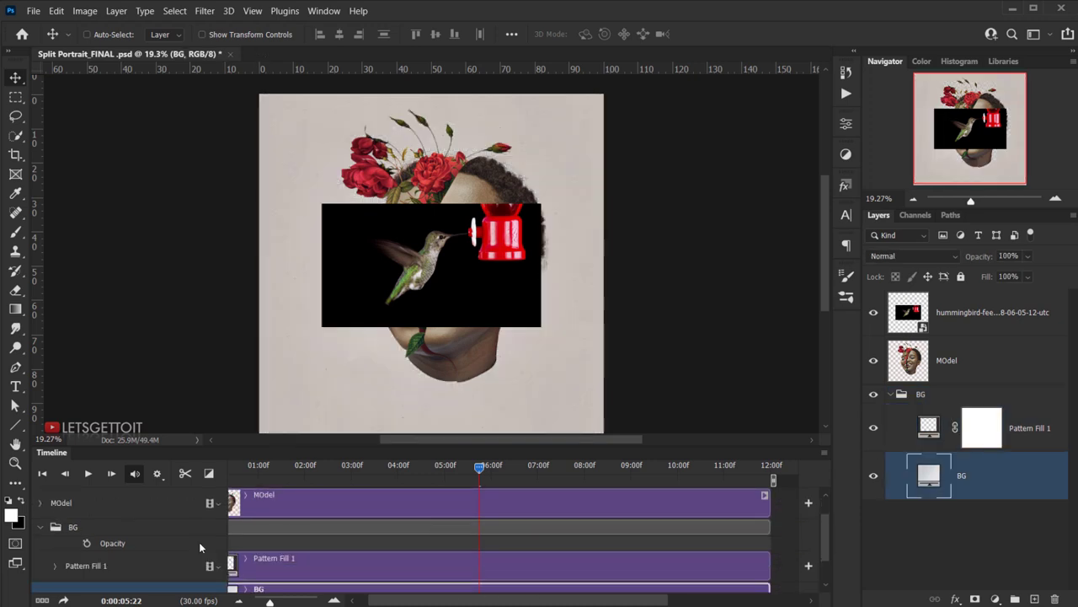
{"action": "left_click", "coordinate": [41, 527]}
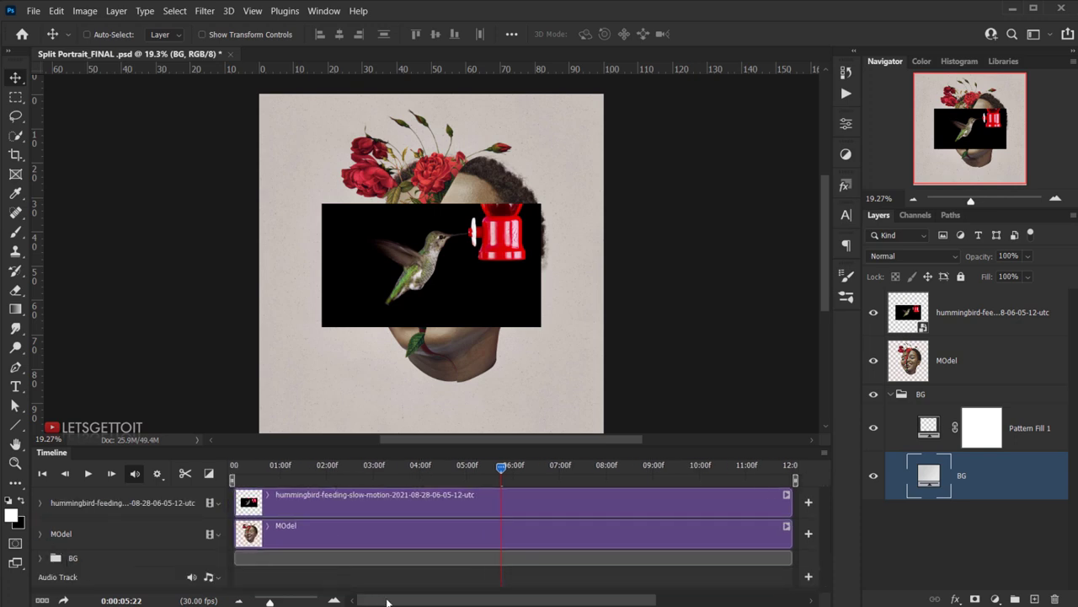
Rewind to the start, collapse the BG group, and select the hummingbird video layer.
{"action": "left_click", "coordinate": [411, 472]}
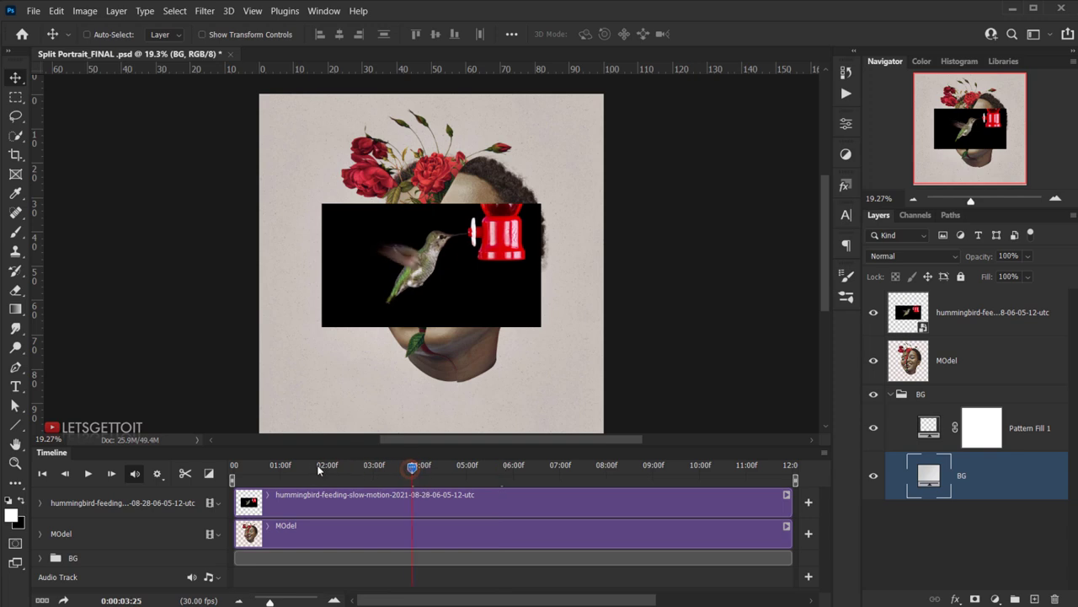
{"action": "left_click_drag", "start_coordinate": [292, 469], "coordinate": [228, 468]}
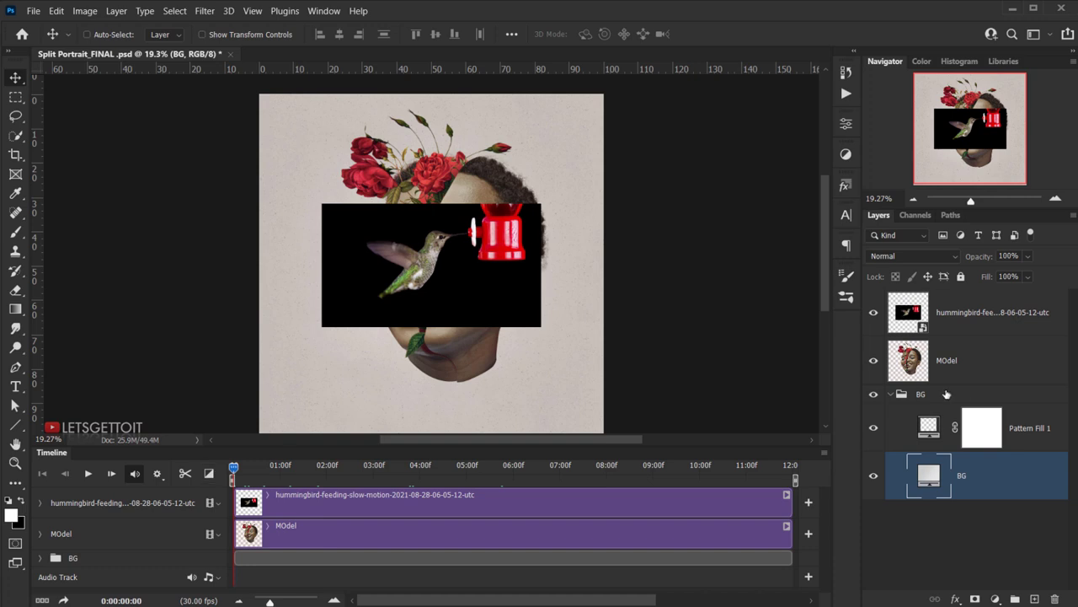
{"action": "left_click", "coordinate": [894, 394]}
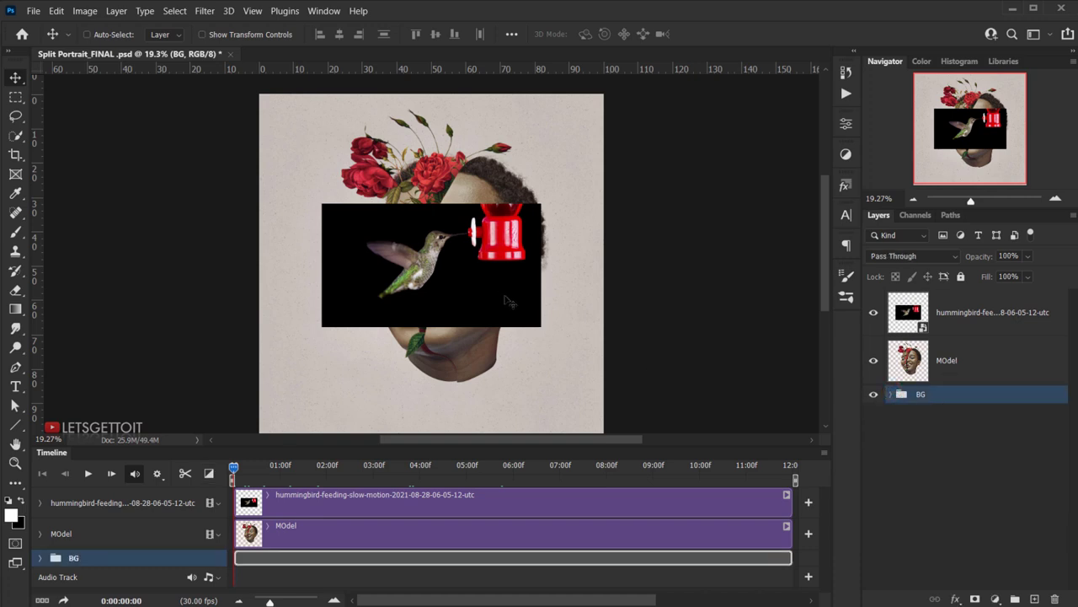
{"action": "left_click", "coordinate": [956, 315]}
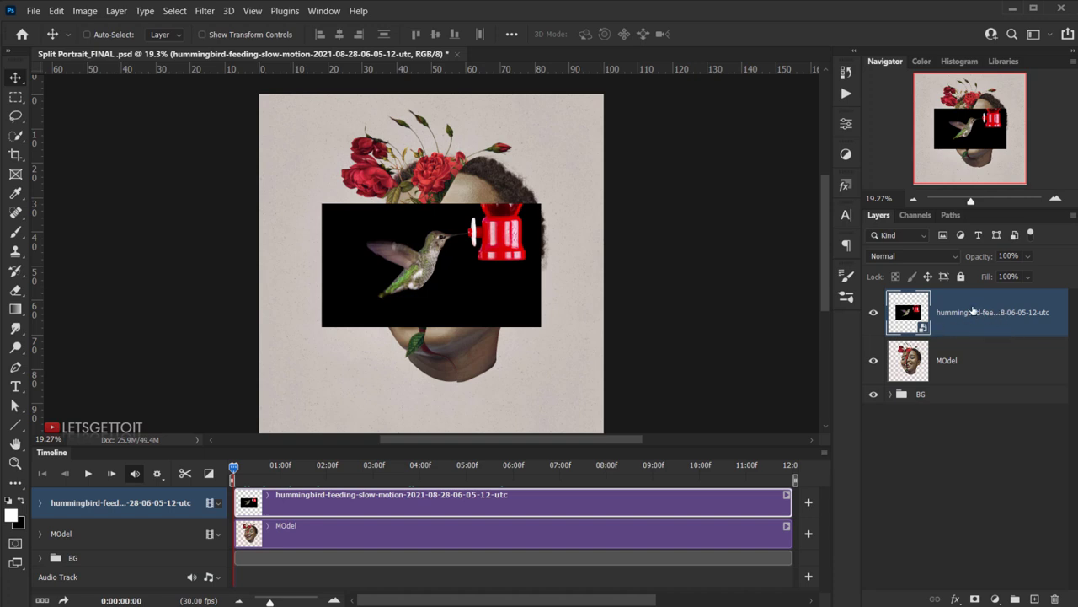
Lower the hummingbird layer's opacity and rotate it to about -35.5° over the face.
{"action": "left_click_drag", "start_coordinate": [981, 263], "coordinate": [949, 262]}
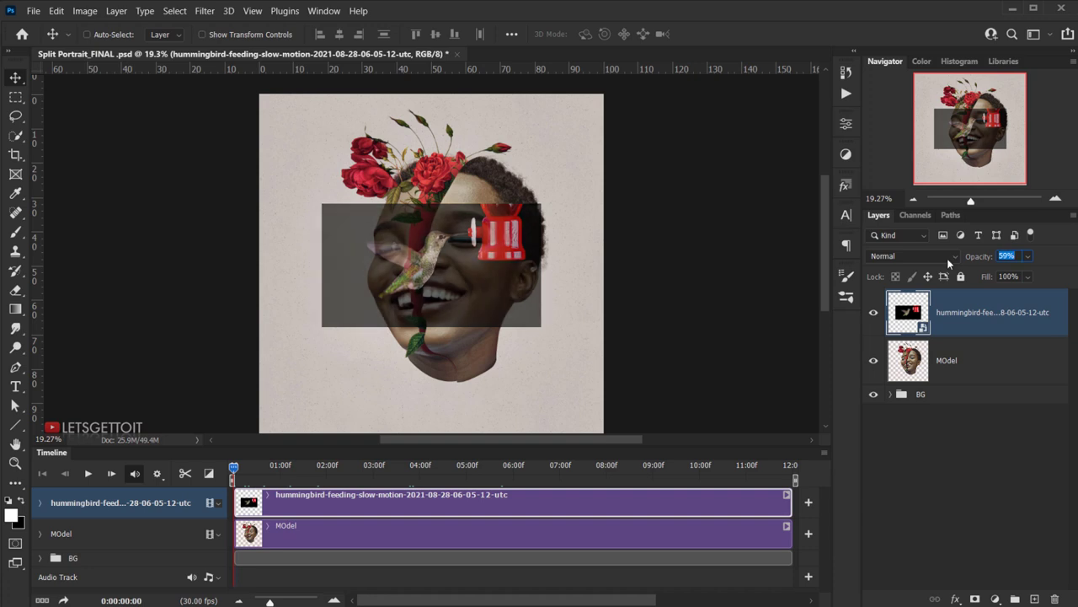
{"action": "left_click_drag", "start_coordinate": [490, 277], "coordinate": [358, 262]}
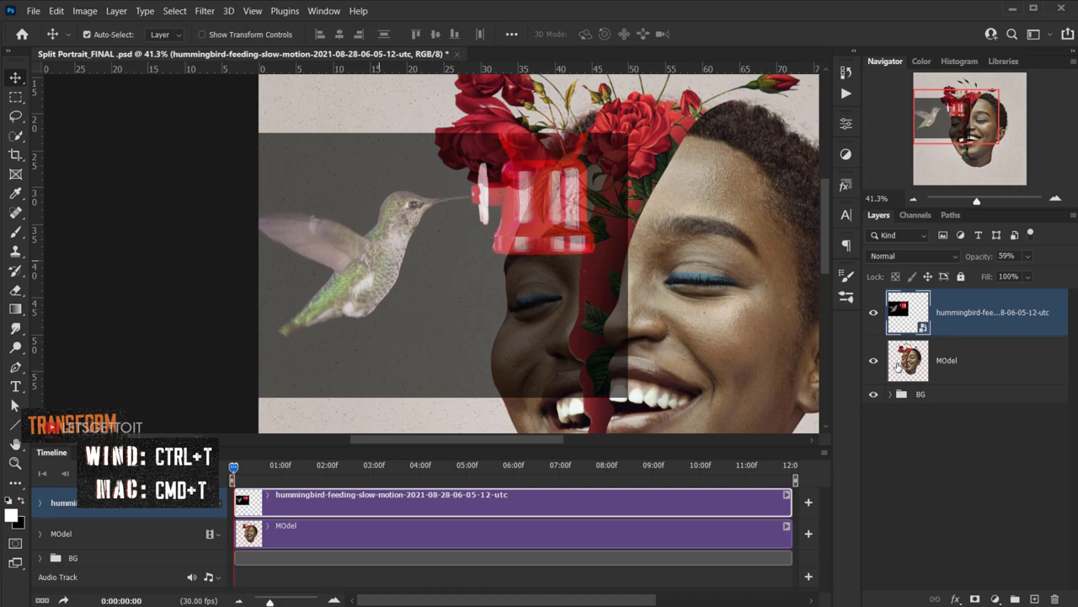
{"action": "key", "text": "ctrl+t"}
{"action": "left_click_drag", "start_coordinate": [628, 398], "coordinate": [664, 275]}
{"action": "left_click_drag", "start_coordinate": [378, 269], "coordinate": [456, 358]}
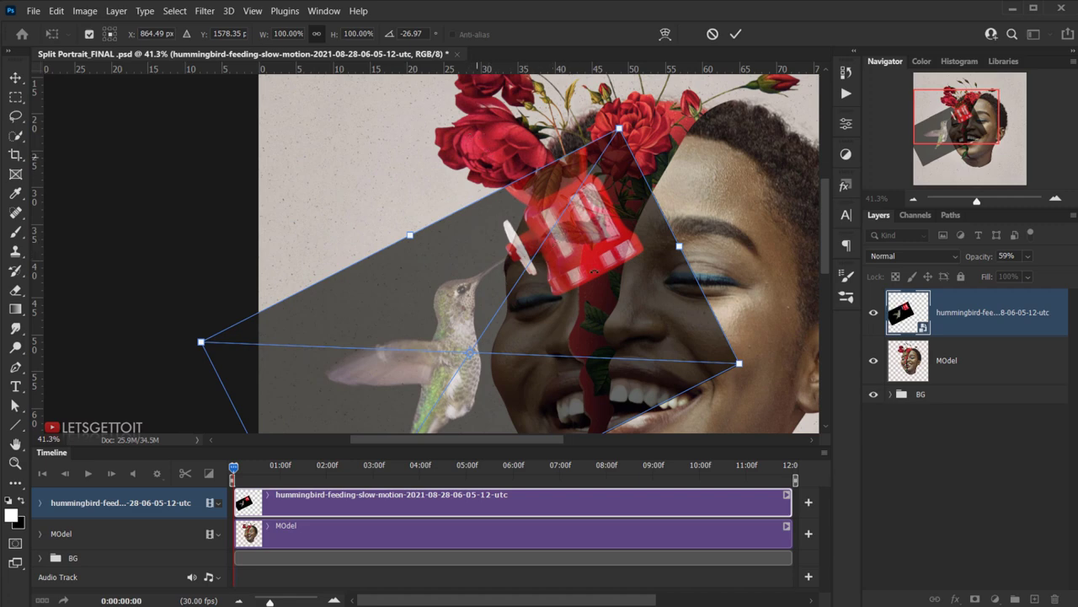
{"action": "left_click_drag", "start_coordinate": [596, 356], "coordinate": [621, 247]}
{"action": "left_click_drag", "start_coordinate": [723, 168], "coordinate": [501, 195]}
{"action": "left_click_drag", "start_coordinate": [653, 145], "coordinate": [745, 127]}
{"action": "left_click_drag", "start_coordinate": [466, 270], "coordinate": [484, 304]}
{"action": "left_click_drag", "start_coordinate": [758, 165], "coordinate": [762, 190]}
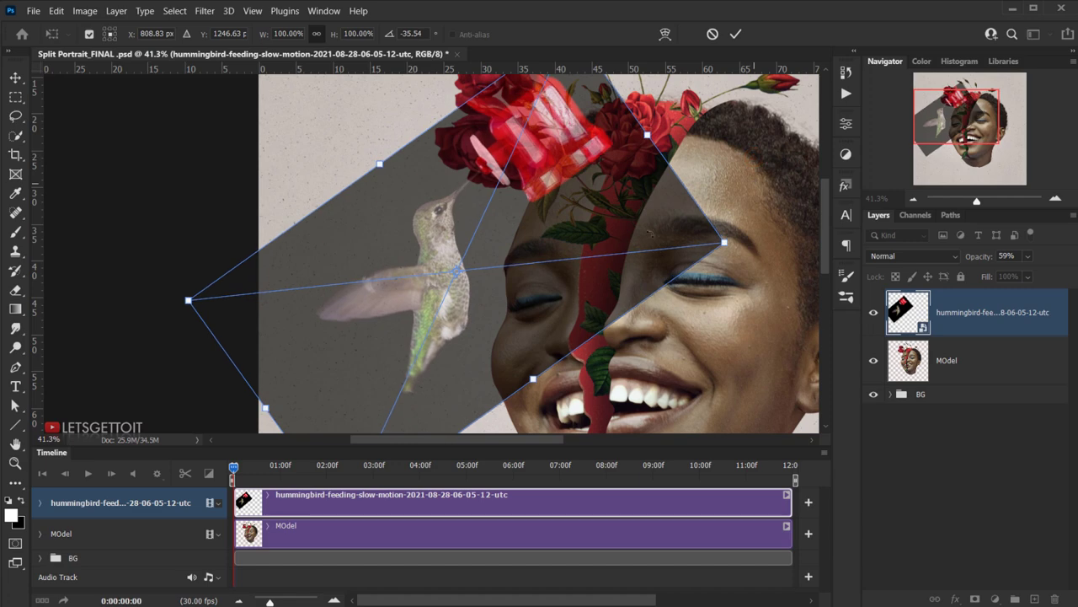
{"action": "left_click_drag", "start_coordinate": [400, 352], "coordinate": [399, 345]}
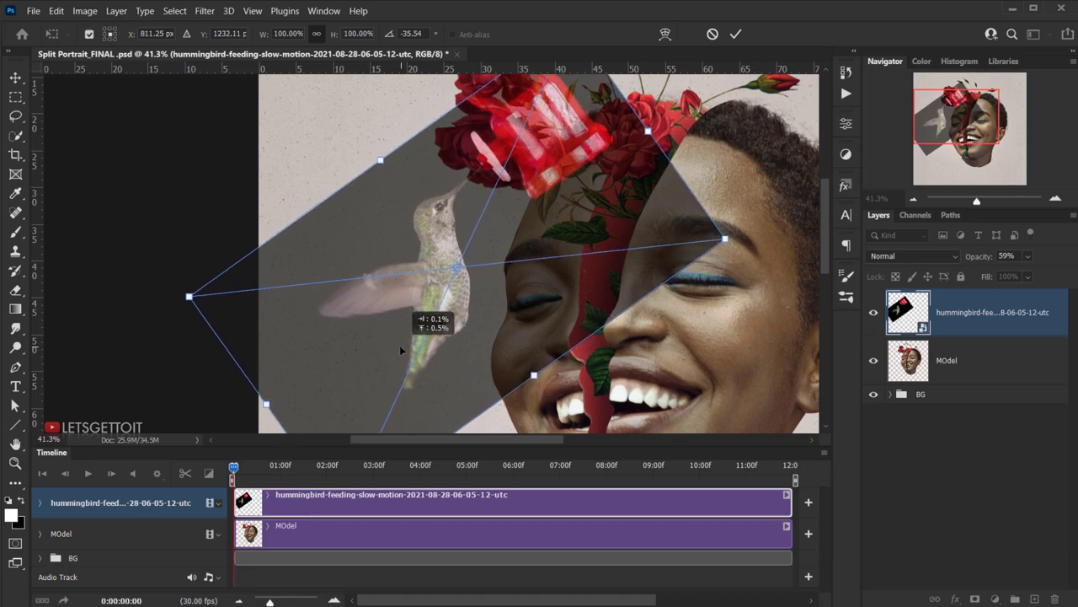
Scale the hummingbird video to about 86%, tilt it to -31.5°, and apply the transform.
{"action": "left_click_drag", "start_coordinate": [188, 295], "coordinate": [236, 289]}
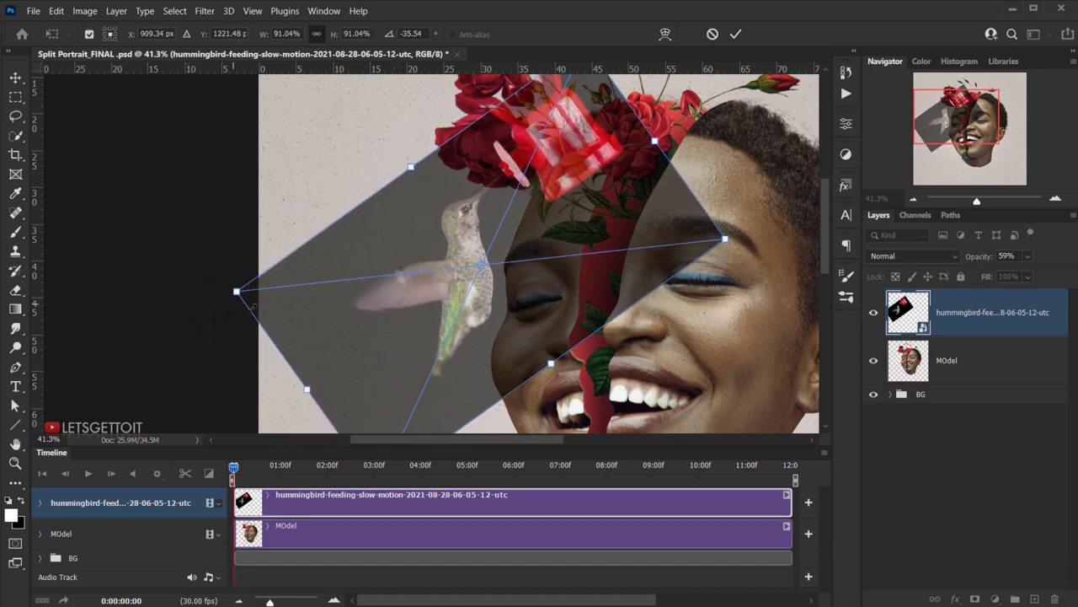
{"action": "left_click_drag", "start_coordinate": [498, 356], "coordinate": [466, 353]}
{"action": "left_click_drag", "start_coordinate": [752, 180], "coordinate": [758, 202]}
{"action": "left_click_drag", "start_coordinate": [443, 330], "coordinate": [444, 327]}
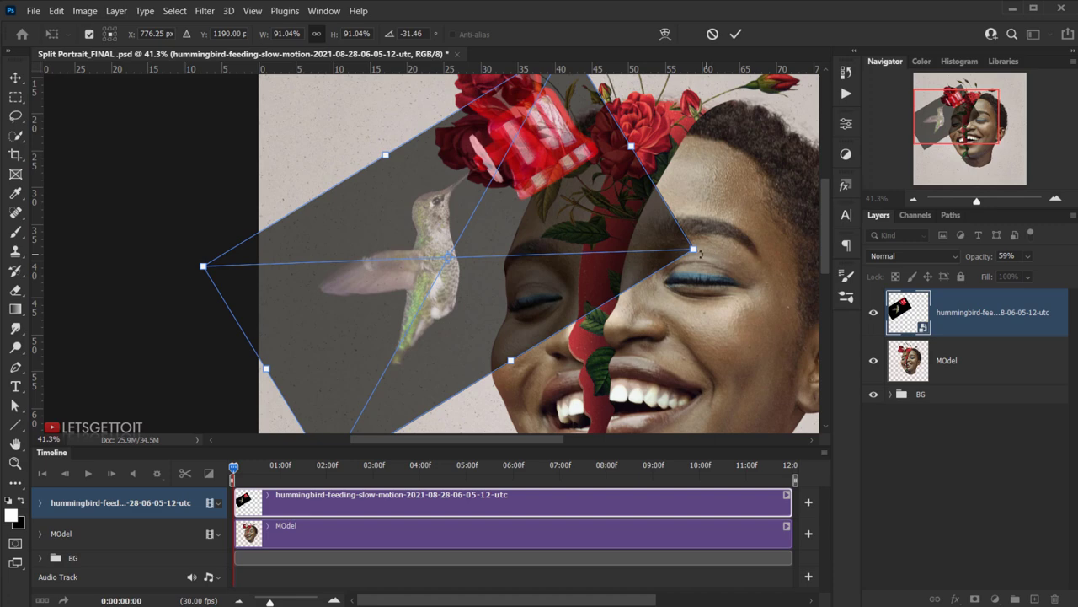
{"action": "left_click_drag", "start_coordinate": [693, 249], "coordinate": [680, 247]}
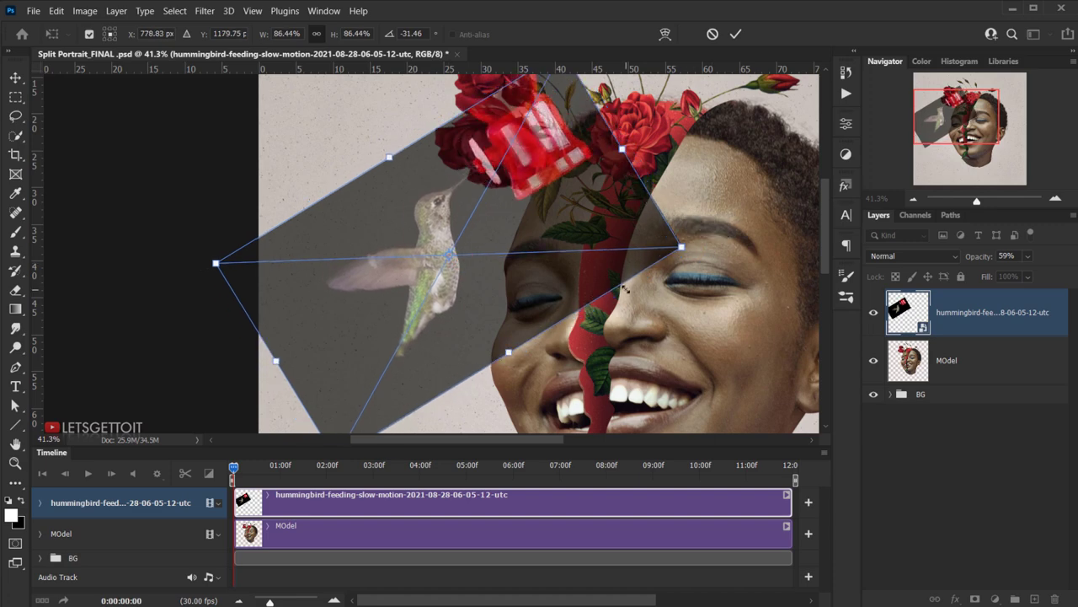
{"action": "key", "text": "Return"}
Fit the composition in view and restore the hummingbird layer to 100% opacity.
{"action": "key", "text": "ctrl+0"}
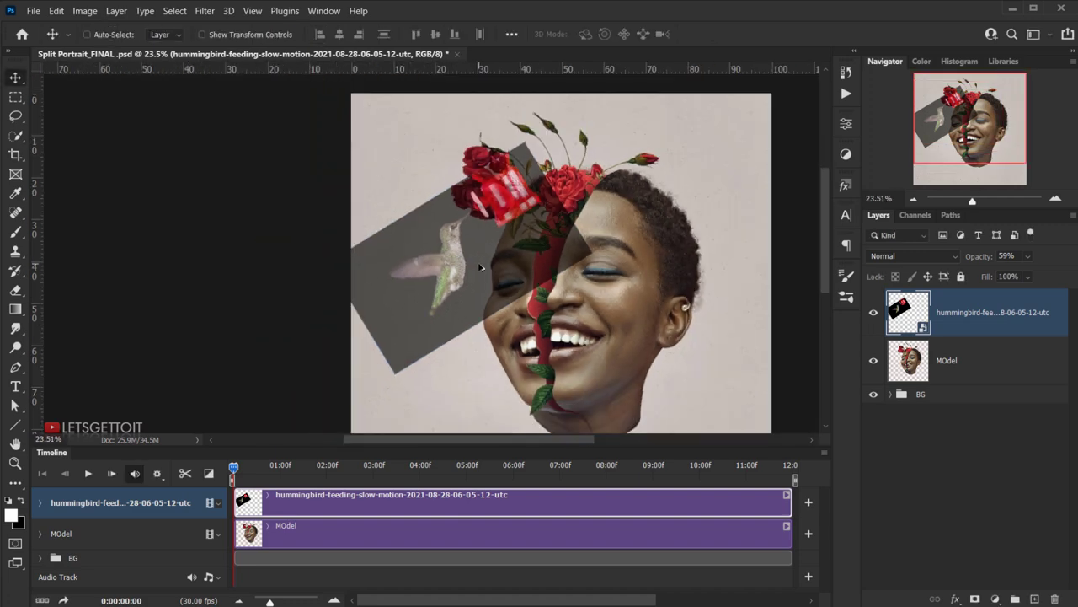
{"action": "mouse_move", "coordinate": [234, 466]}
{"action": "left_mouse_down"}
{"action": "mouse_move", "coordinate": [349, 465]}
{"action": "mouse_move", "coordinate": [234, 466]}
{"action": "left_mouse_up"}
{"action": "left_click_drag", "start_coordinate": [980, 258], "coordinate": [1056, 254]}
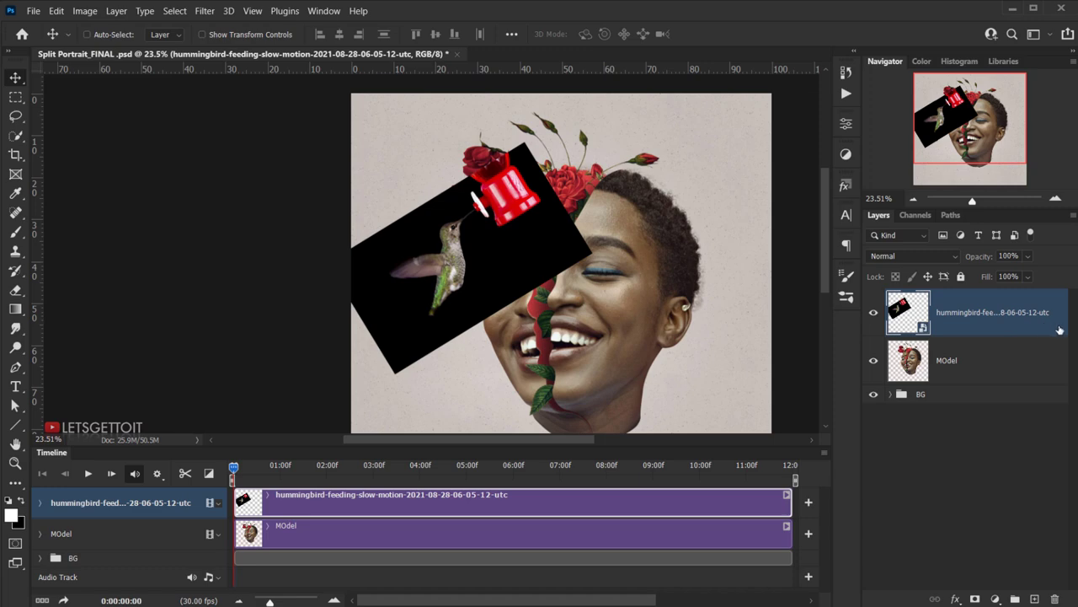
In the hummingbird layer's Blending Options, drag This Layer's black slider to hide the backdrop.
{"action": "double_click", "coordinate": [1070, 302]}
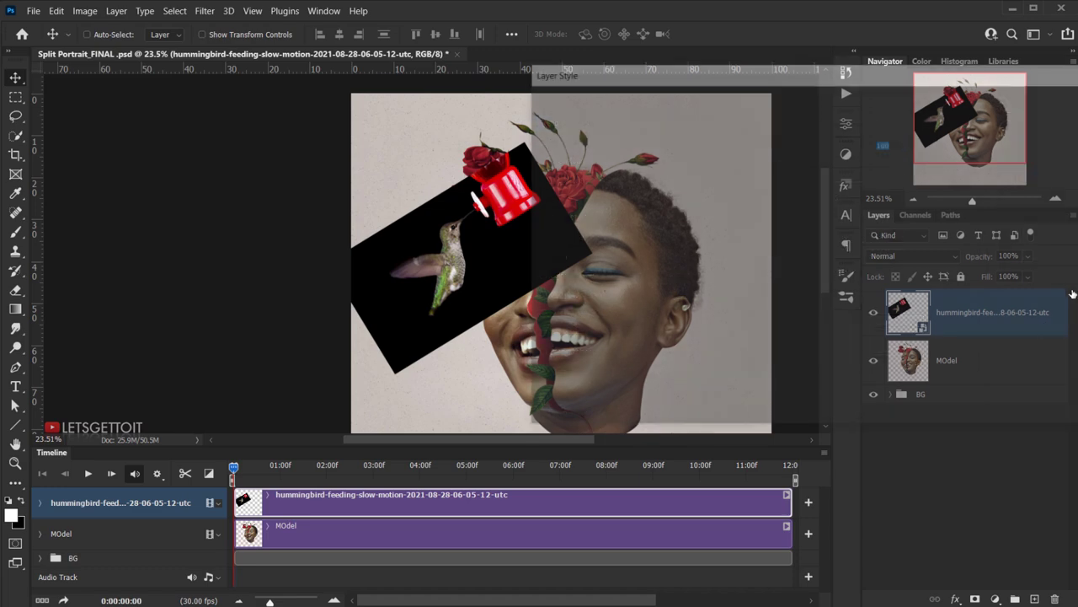
{"action": "mouse_move", "coordinate": [789, 78]}
{"action": "left_mouse_down"}
{"action": "mouse_move", "coordinate": [822, 80]}
{"action": "mouse_move", "coordinate": [796, 94]}
{"action": "left_mouse_up"}
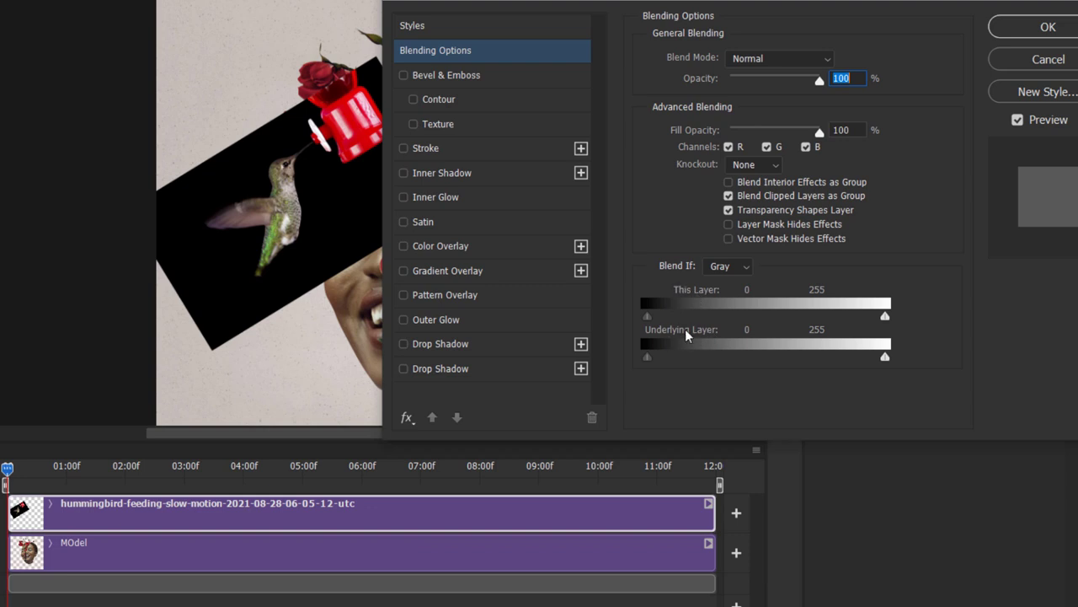
{"action": "mouse_move", "coordinate": [648, 318]}
{"action": "left_mouse_down"}
{"action": "mouse_move", "coordinate": [691, 317]}
{"action": "mouse_move", "coordinate": [636, 322]}
{"action": "mouse_move", "coordinate": [699, 319]}
{"action": "mouse_move", "coordinate": [639, 318]}
{"action": "left_mouse_up"}
{"action": "left_click_drag", "start_coordinate": [647, 317], "coordinate": [650, 318]}
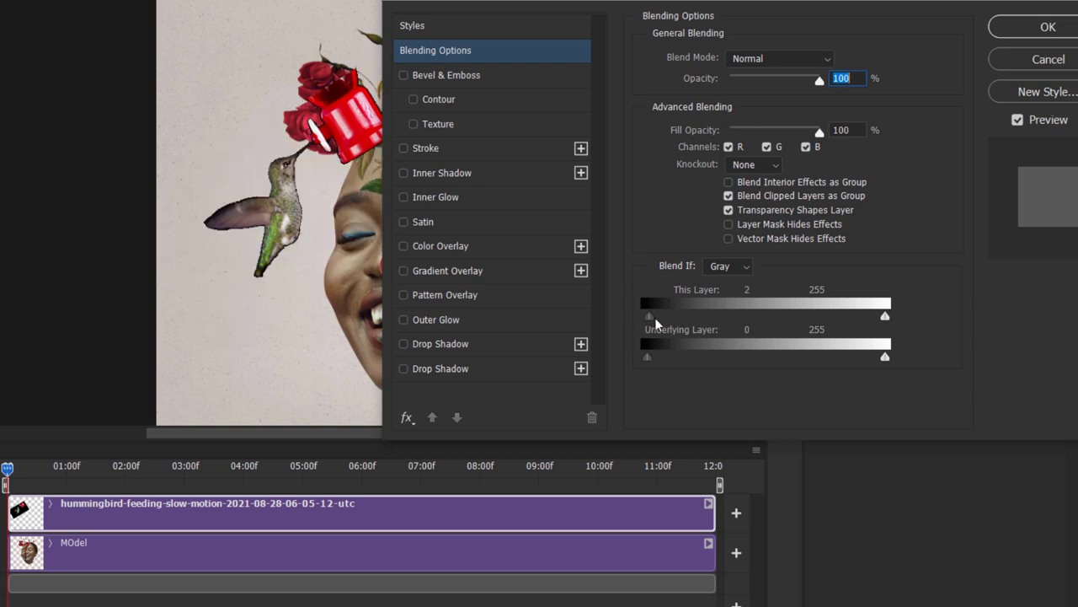
Split the black Blend If slider to about 2/72 for a soft edge and apply.
{"action": "key", "text": "alt"}
{"action": "left_click_drag", "start_coordinate": [650, 316], "coordinate": [760, 321]}
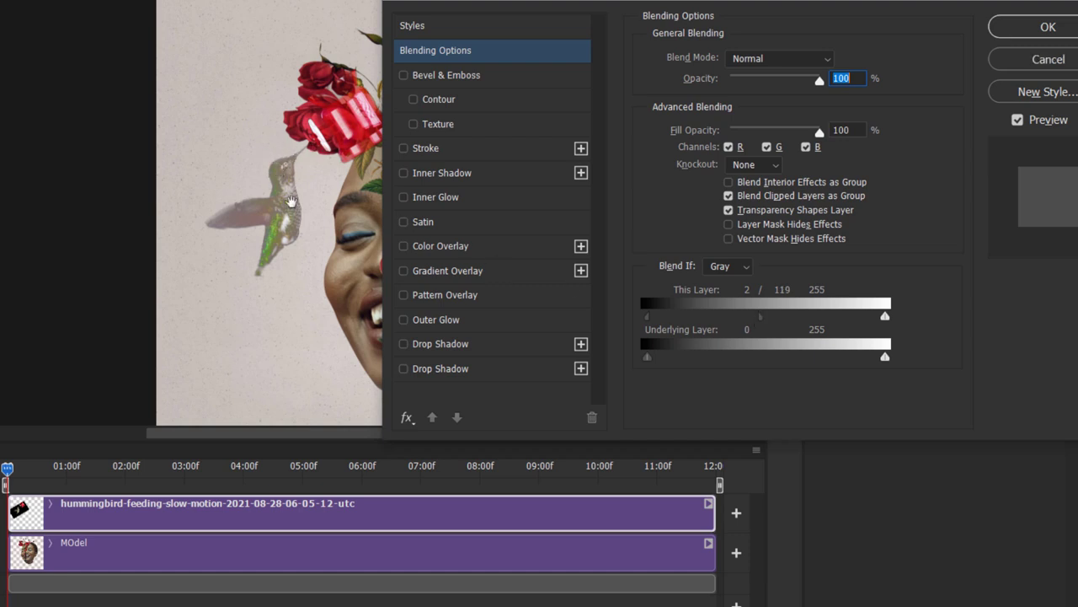
{"action": "left_click_drag", "start_coordinate": [755, 315], "coordinate": [730, 319]}
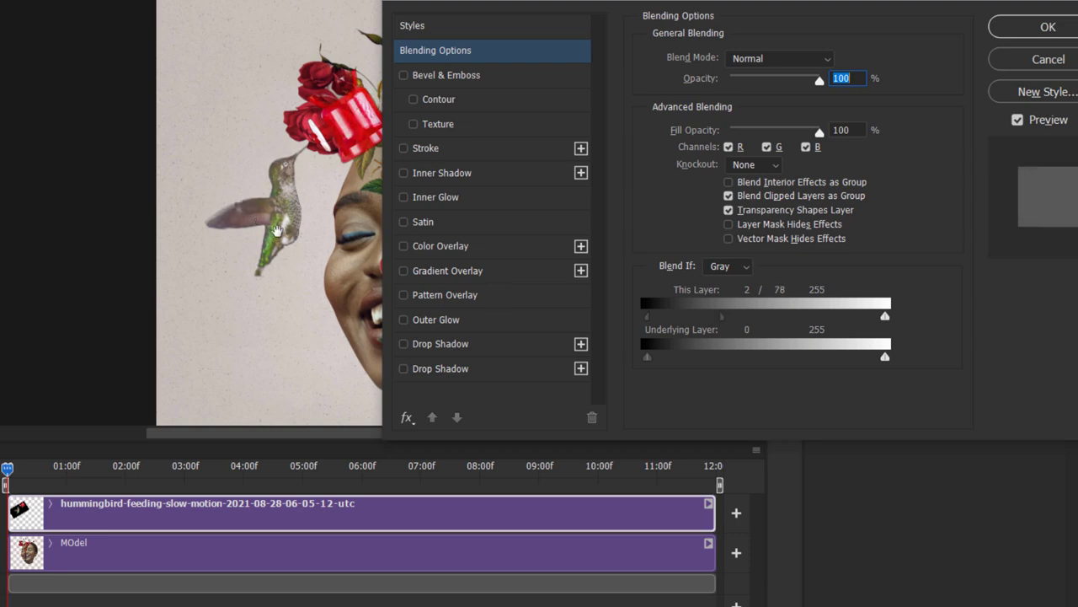
{"action": "left_click_drag", "start_coordinate": [722, 321], "coordinate": [724, 321]}
{"action": "left_click_drag", "start_coordinate": [723, 321], "coordinate": [708, 322]}
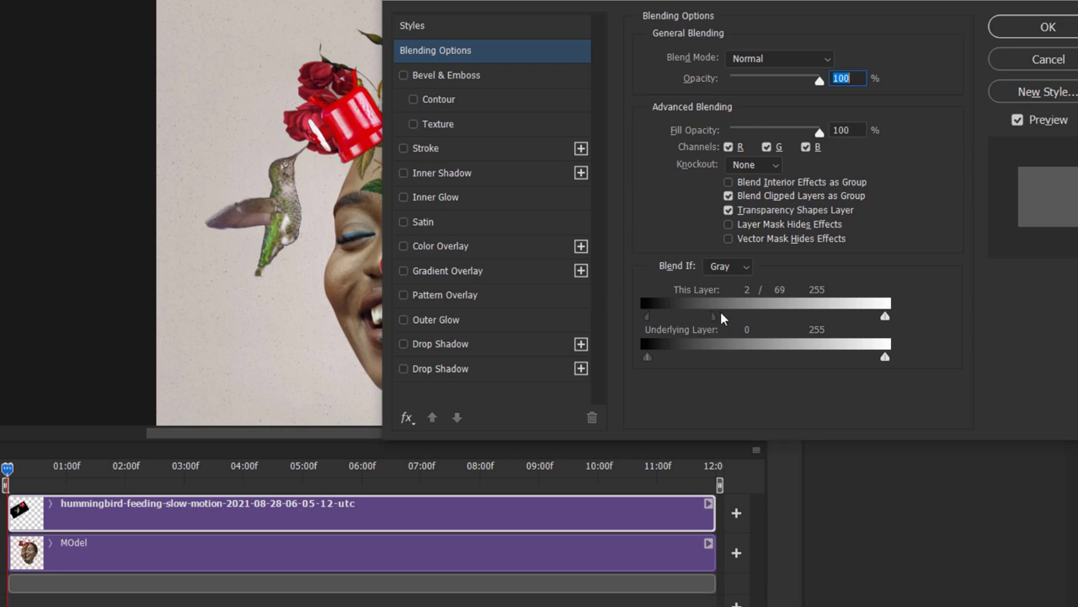
{"action": "left_click_drag", "start_coordinate": [715, 319], "coordinate": [717, 318]}
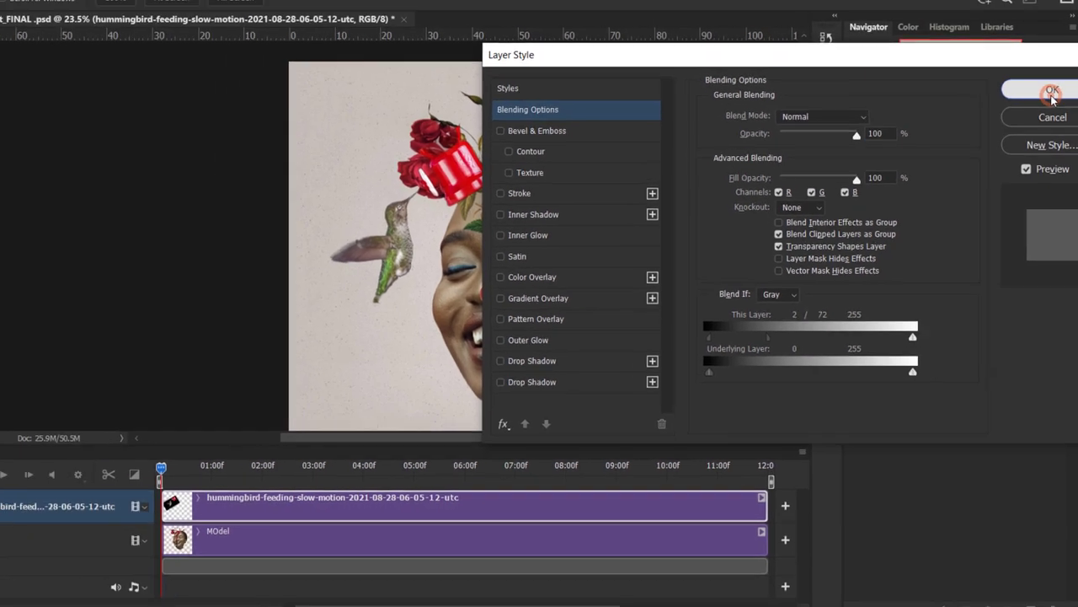
{"action": "key", "text": "Return"}
{"action": "left_click_drag", "start_coordinate": [237, 468], "coordinate": [213, 466]}
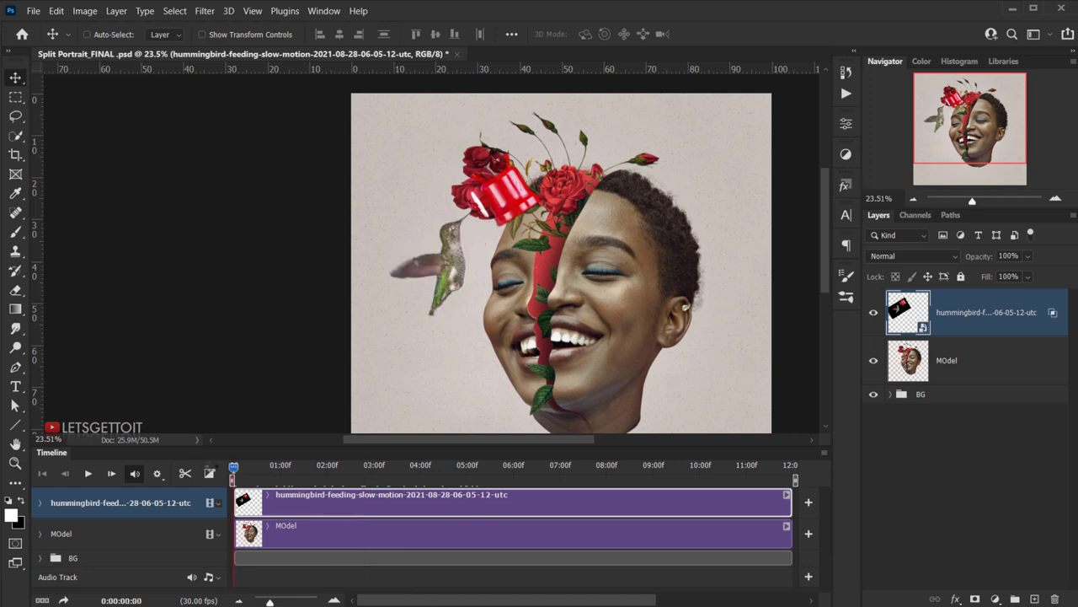
Add a white layer mask to the hummingbird video layer.
{"action": "scroll", "coordinate": [472, 181], "scroll_direction": "up", "scroll_amount": 5}
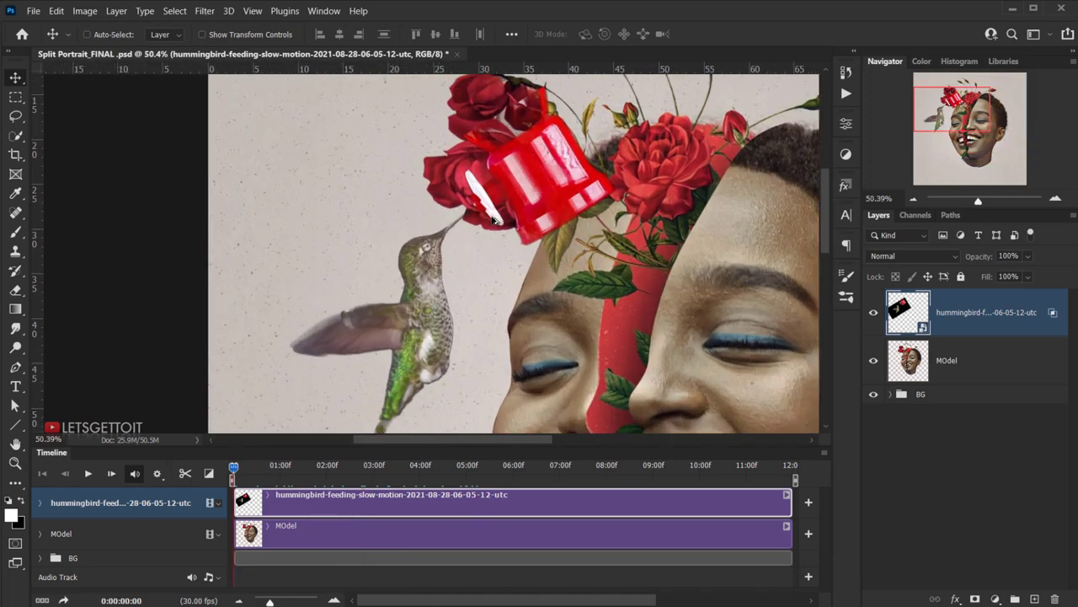
{"action": "scroll", "coordinate": [472, 325], "scroll_direction": "down", "scroll_amount": 3}
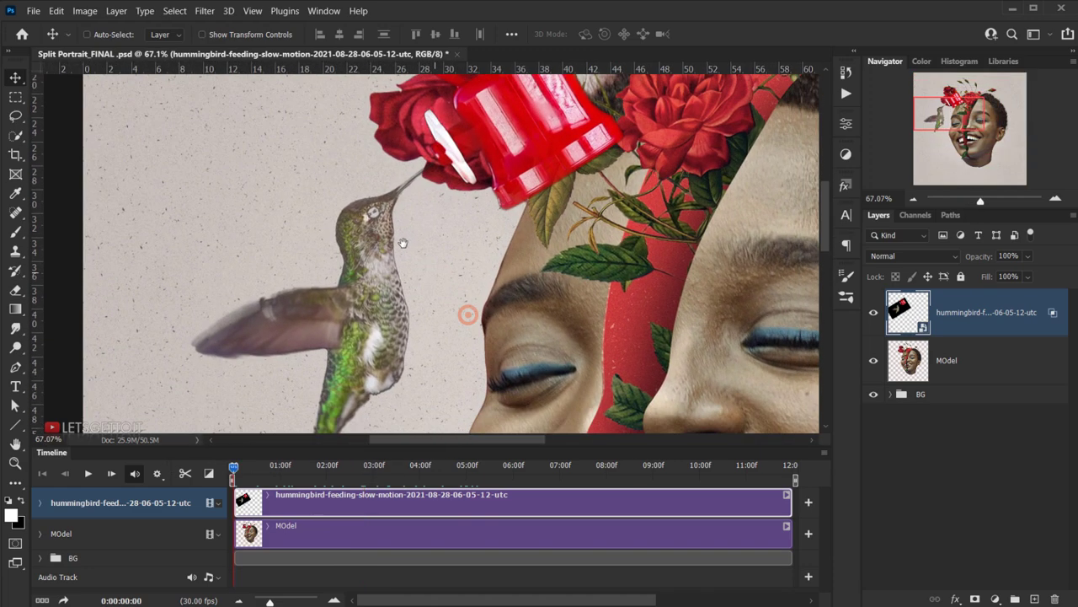
{"action": "left_click_drag", "start_coordinate": [969, 118], "coordinate": [957, 107]}
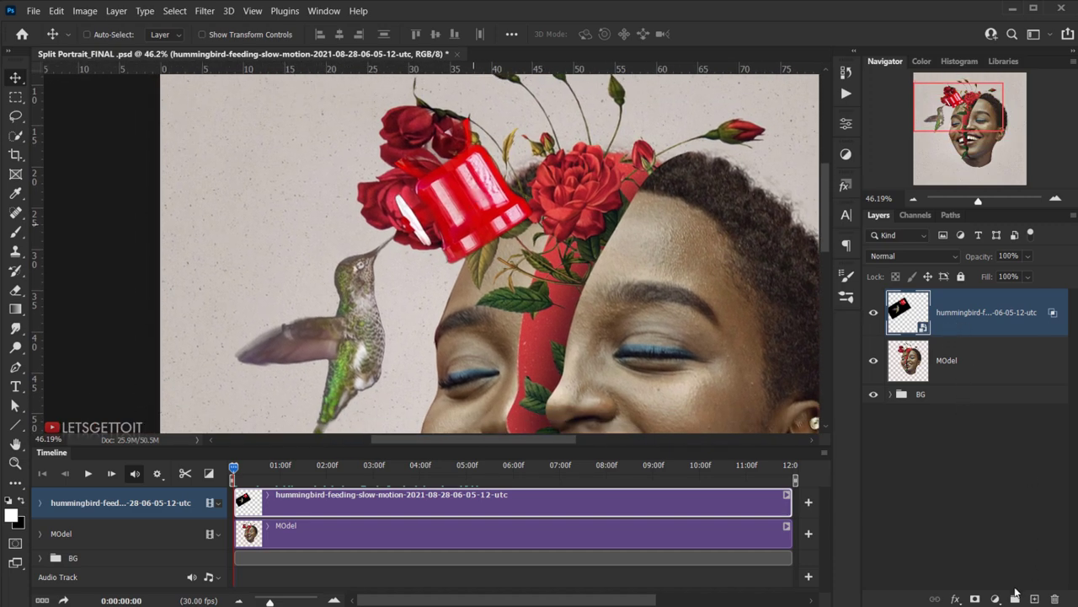
{"action": "left_click", "coordinate": [976, 599]}
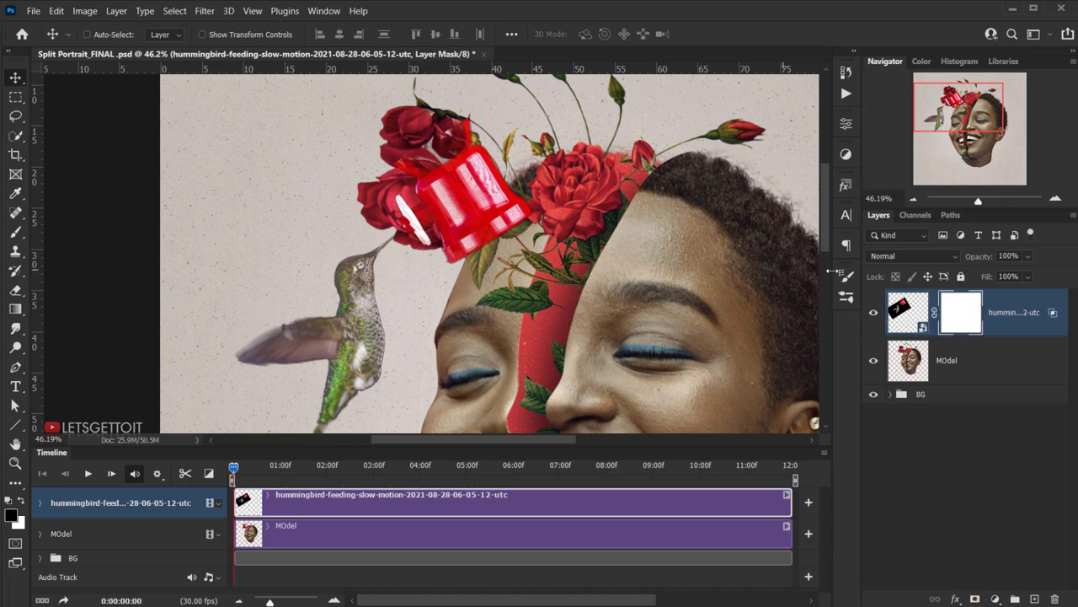
{"action": "scroll", "coordinate": [483, 196], "scroll_direction": "up", "scroll_amount": 2}
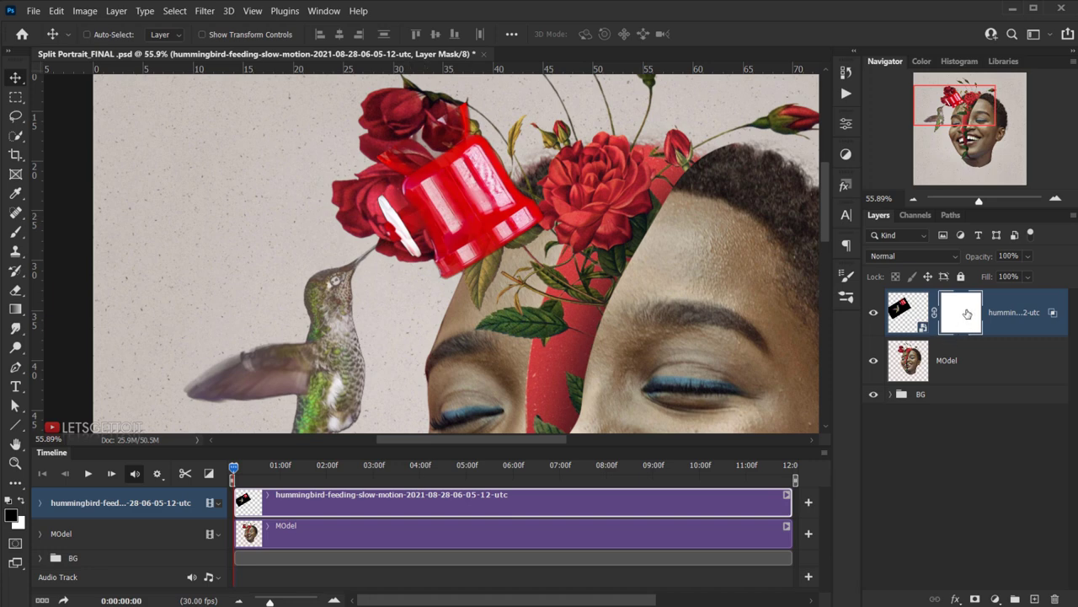
Set up the Brush tool at 100% opacity and 100% flow with a small size.
{"action": "left_click", "coordinate": [16, 231]}
{"action": "right_click", "coordinate": [474, 230], "text": "alt"}
{"action": "left_click_drag", "start_coordinate": [287, 39], "coordinate": [297, 37]}
{"action": "left_click_drag", "start_coordinate": [389, 36], "coordinate": [396, 35]}
{"action": "right_click", "coordinate": [498, 173], "text": "alt"}
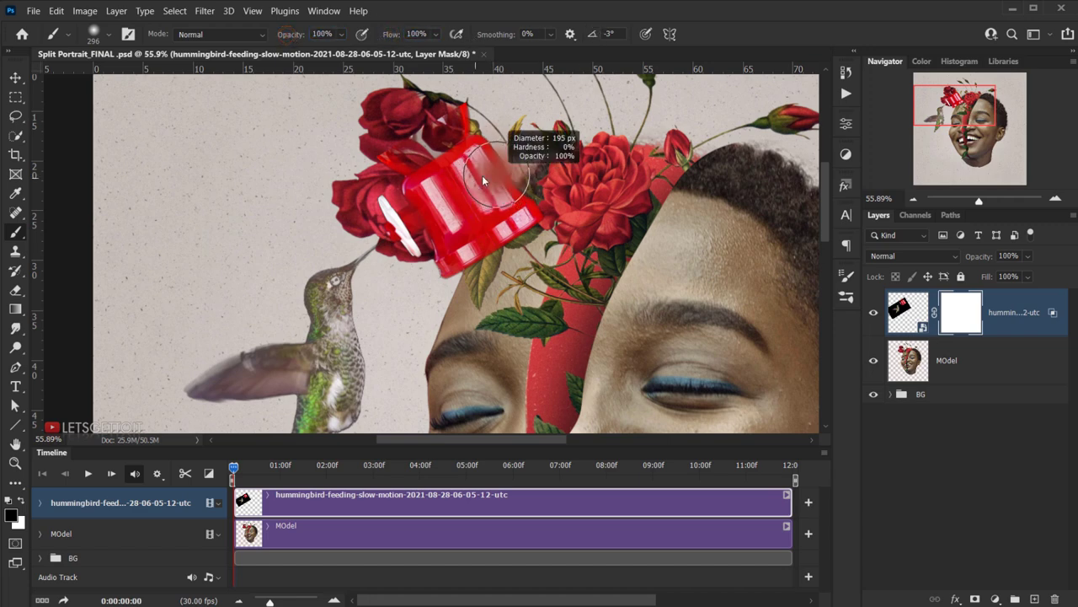
{"action": "right_click", "coordinate": [483, 181], "text": "alt"}
Paint black over the red feeder on the mask, then fit the document.
{"action": "mouse_move", "coordinate": [483, 182]}
{"action": "left_mouse_down"}
{"action": "mouse_move", "coordinate": [465, 133]}
{"action": "mouse_move", "coordinate": [505, 202]}
{"action": "mouse_move", "coordinate": [481, 239]}
{"action": "mouse_move", "coordinate": [440, 164]}
{"action": "mouse_move", "coordinate": [406, 133]}
{"action": "mouse_move", "coordinate": [397, 198]}
{"action": "mouse_move", "coordinate": [417, 233]}
{"action": "mouse_move", "coordinate": [408, 215]}
{"action": "mouse_move", "coordinate": [415, 230]}
{"action": "mouse_move", "coordinate": [448, 228]}
{"action": "mouse_move", "coordinate": [482, 244]}
{"action": "mouse_move", "coordinate": [460, 262]}
{"action": "mouse_move", "coordinate": [493, 215]}
{"action": "mouse_move", "coordinate": [516, 239]}
{"action": "mouse_move", "coordinate": [504, 313]}
{"action": "mouse_move", "coordinate": [514, 321]}
{"action": "mouse_move", "coordinate": [497, 339]}
{"action": "mouse_move", "coordinate": [561, 291]}
{"action": "left_mouse_up"}
{"action": "key", "text": "bracketright"}
{"action": "key", "text": "bracketright"}
{"action": "key", "text": "bracketright"}
{"action": "key", "text": "bracketright"}
{"action": "key", "text": "bracketright"}
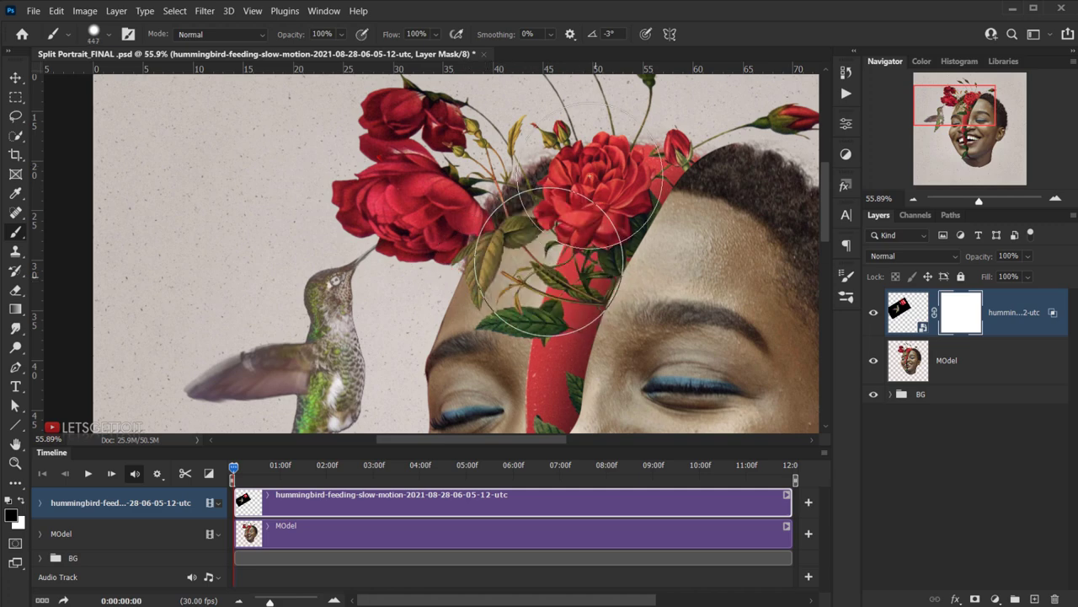
{"action": "scroll", "coordinate": [562, 289], "scroll_direction": "down", "scroll_amount": 4}
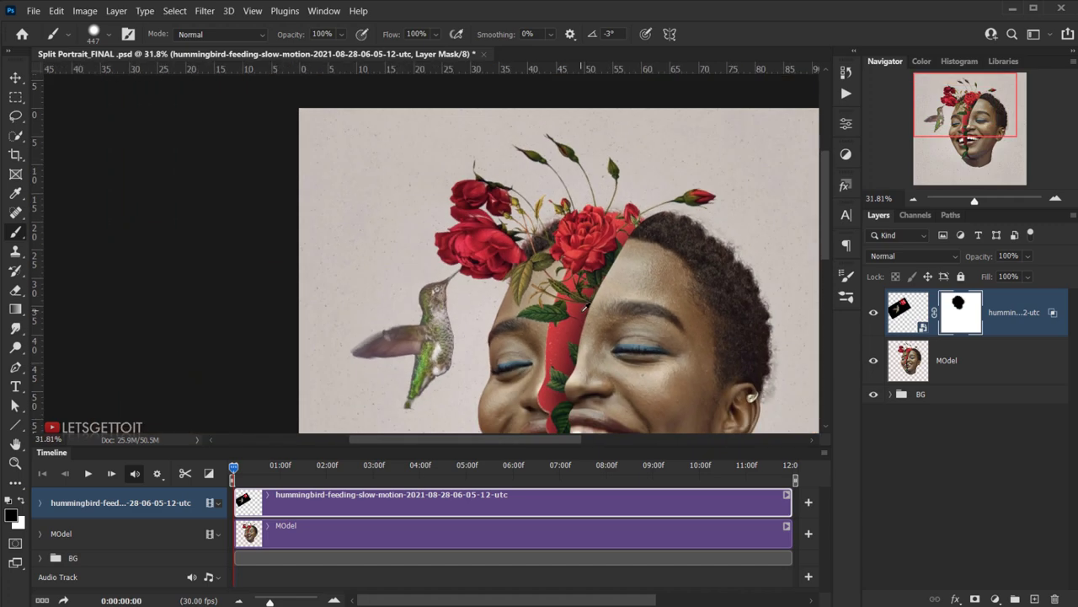
{"action": "left_click_drag", "start_coordinate": [234, 474], "coordinate": [200, 462]}
{"action": "scroll", "coordinate": [463, 307], "scroll_direction": "up", "scroll_amount": 5}
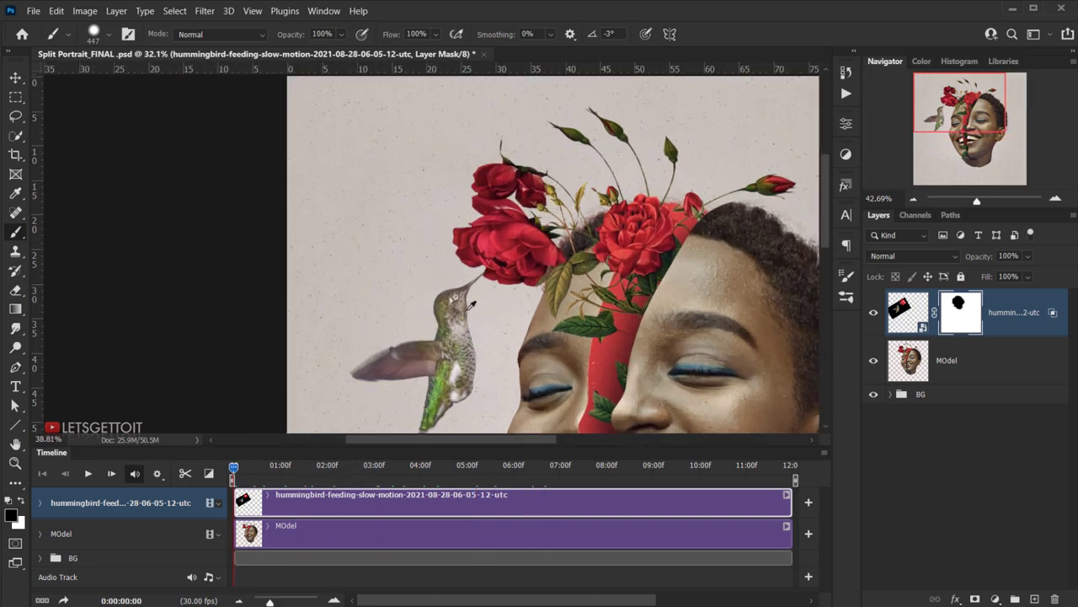
{"action": "right_click", "coordinate": [459, 269], "text": "ctrl"}
{"action": "key", "text": "Escape"}
{"action": "scroll", "coordinate": [405, 286], "scroll_direction": "up", "scroll_amount": 2}
{"action": "left_click_drag", "start_coordinate": [348, 292], "coordinate": [313, 289]}
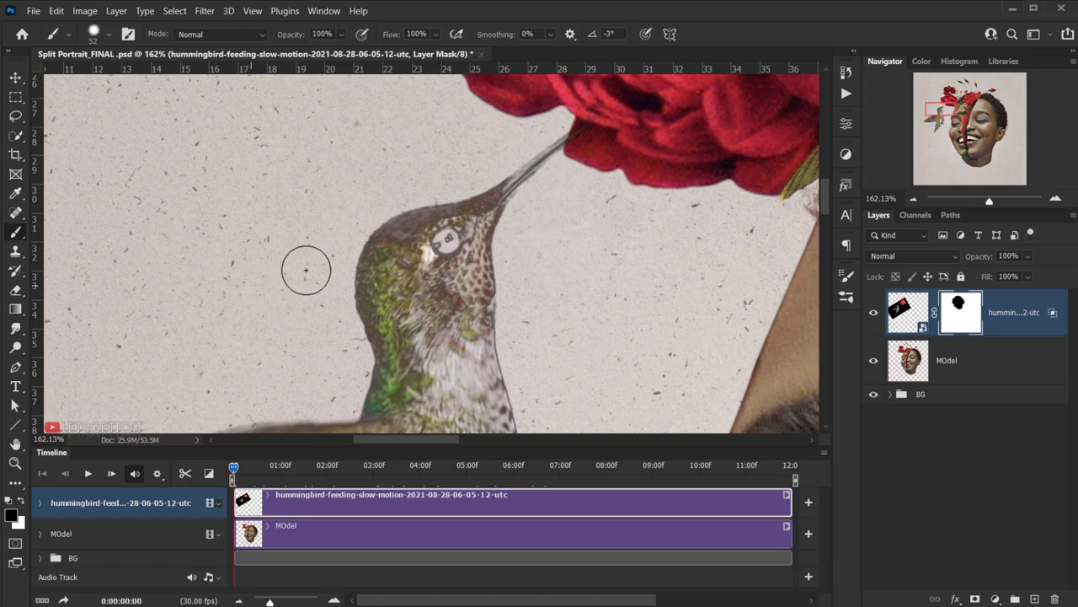
{"action": "key", "text": "ctrl+0"}
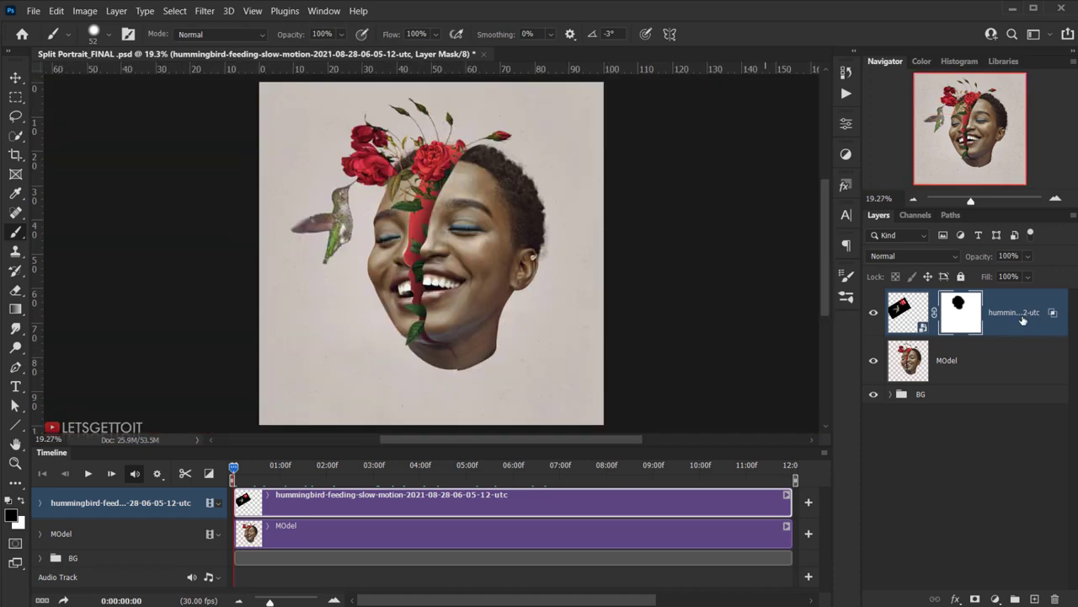
Duplicate the hummingbird layer and rejoin the copy's black Blend If slider back to 0.
{"action": "left_click_drag", "start_coordinate": [1019, 321], "coordinate": [1035, 598]}
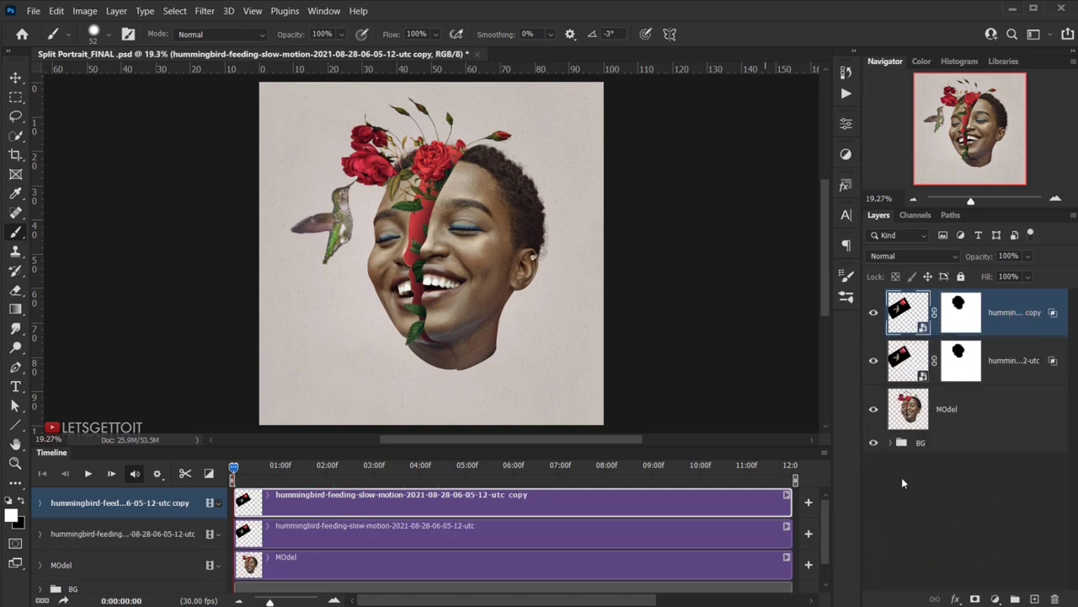
{"action": "scroll", "coordinate": [386, 221], "scroll_direction": "up", "scroll_amount": 3, "text": "alt"}
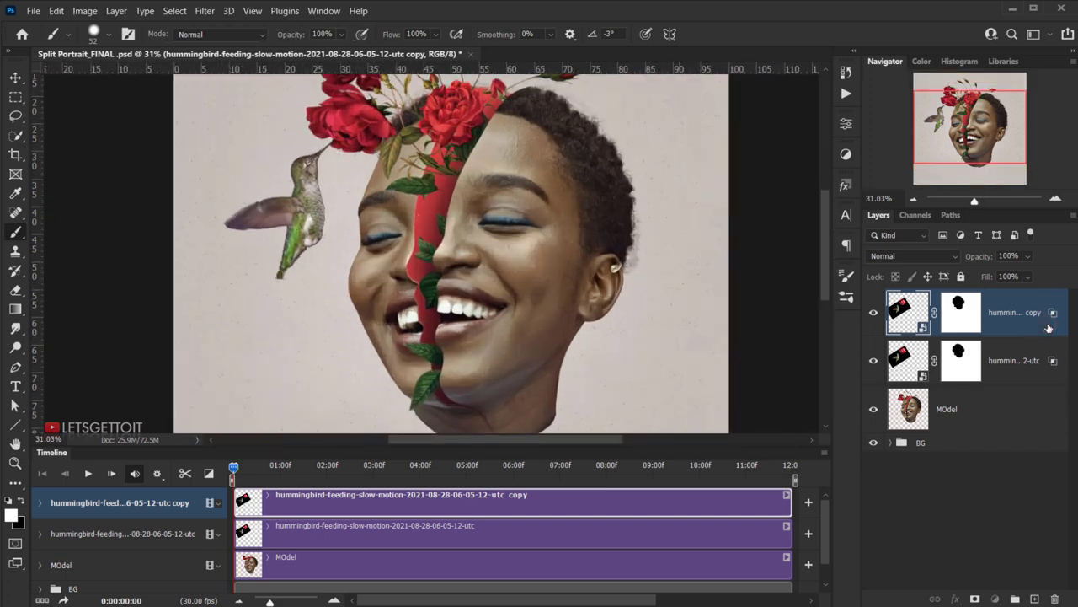
{"action": "double_click", "coordinate": [1048, 327]}
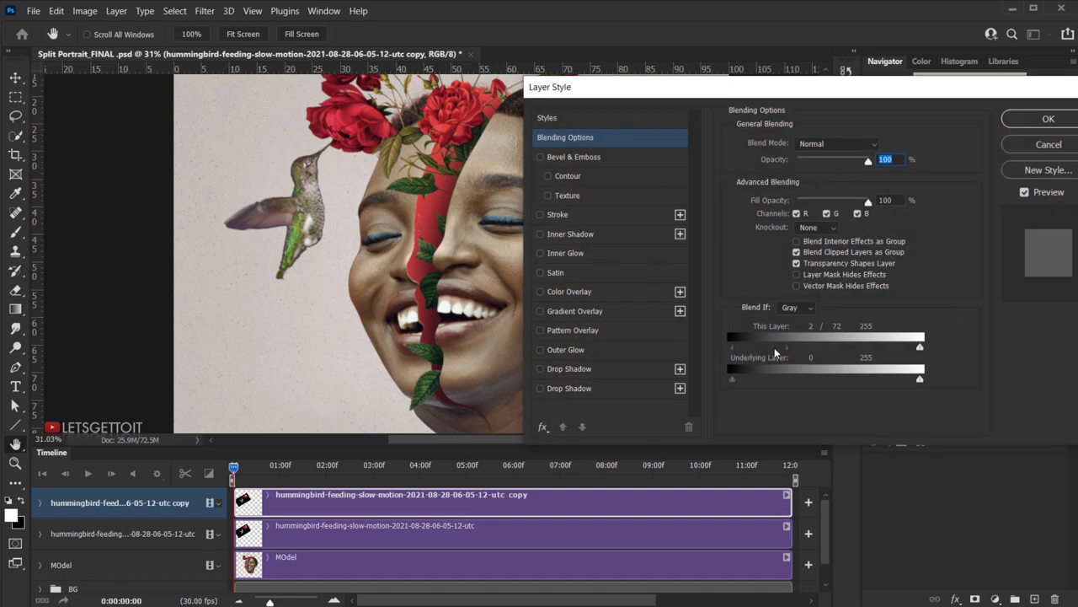
{"action": "left_click_drag", "start_coordinate": [786, 347], "coordinate": [730, 356]}
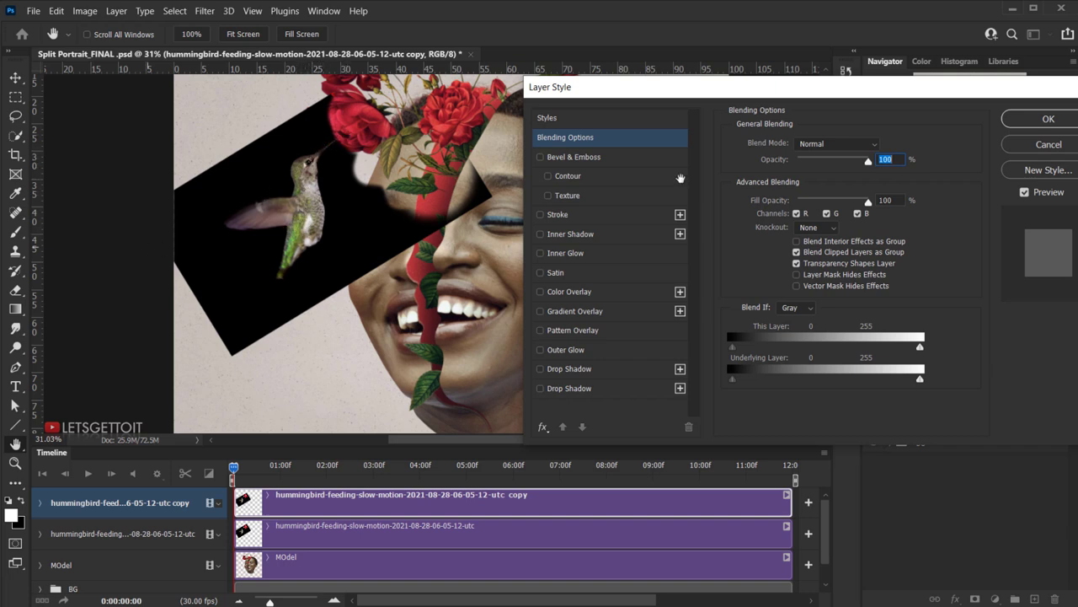
{"action": "left_click", "coordinate": [1061, 123]}
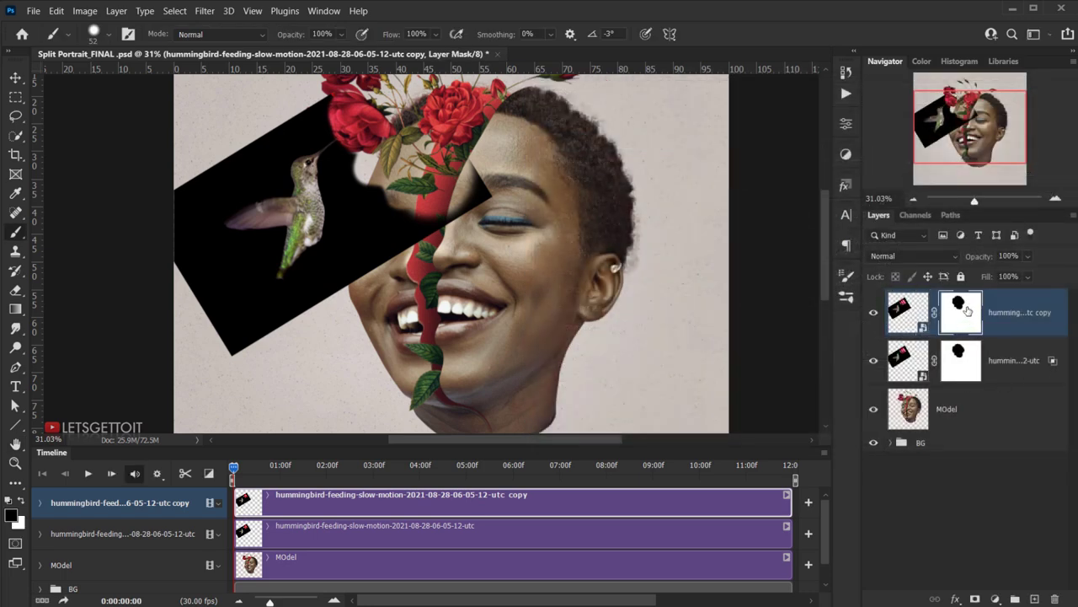
Fill the copy's mask with black and set a 44 px white brush.
{"action": "key", "text": "alt+BackSpace"}
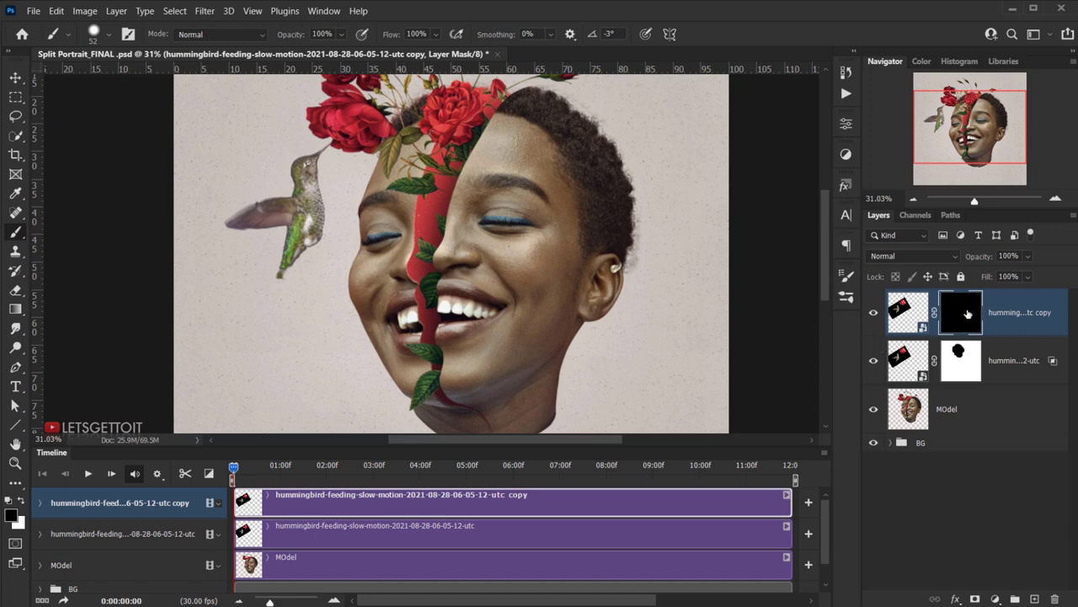
{"action": "left_click", "coordinate": [20, 502]}
{"action": "scroll", "coordinate": [325, 137], "scroll_direction": "up", "scroll_amount": 6}
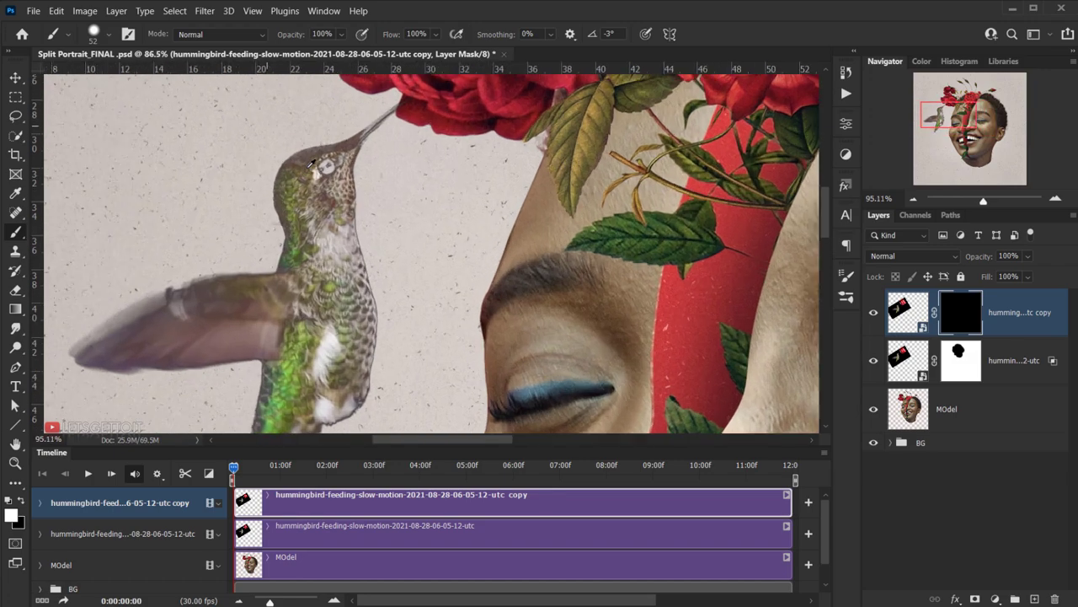
{"action": "mouse_move", "coordinate": [337, 180]}
{"action": "left_mouse_down"}
{"action": "mouse_move", "coordinate": [318, 228]}
{"action": "mouse_move", "coordinate": [341, 160]}
{"action": "mouse_move", "coordinate": [321, 173]}
{"action": "mouse_move", "coordinate": [330, 90]}
{"action": "mouse_move", "coordinate": [302, 155]}
{"action": "mouse_move", "coordinate": [347, 157]}
{"action": "mouse_move", "coordinate": [331, 185]}
{"action": "mouse_move", "coordinate": [343, 160]}
{"action": "mouse_move", "coordinate": [304, 184]}
{"action": "mouse_move", "coordinate": [306, 209]}
{"action": "mouse_move", "coordinate": [345, 214]}
{"action": "mouse_move", "coordinate": [341, 196]}
{"action": "mouse_move", "coordinate": [353, 228]}
{"action": "mouse_move", "coordinate": [336, 162]}
{"action": "left_mouse_up"}
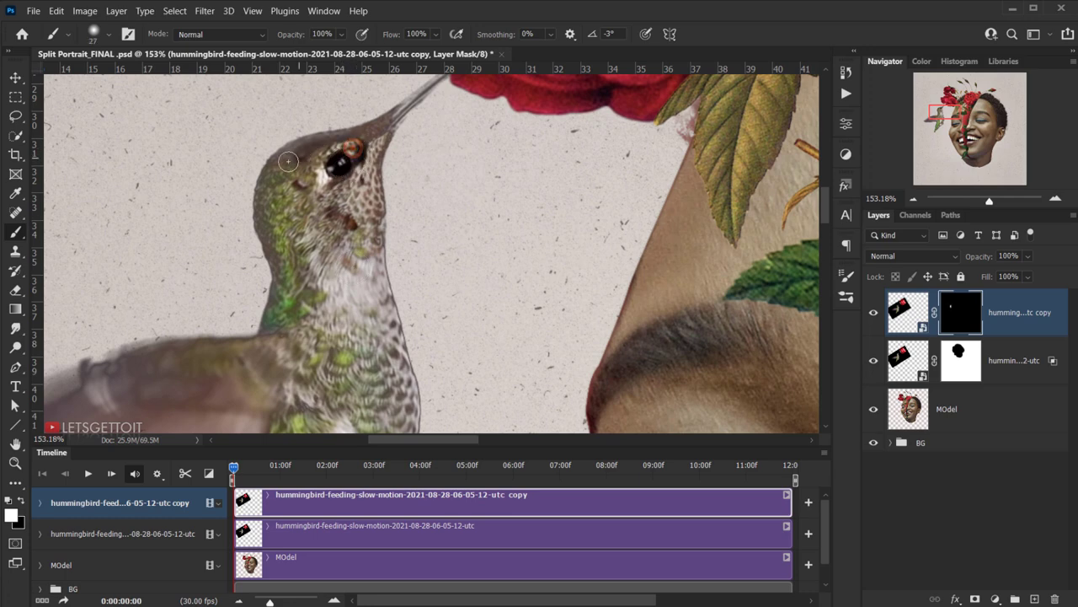
Lower the brush opacity and shrink the brush to 8 px for the beak.
{"action": "key", "text": "x"}
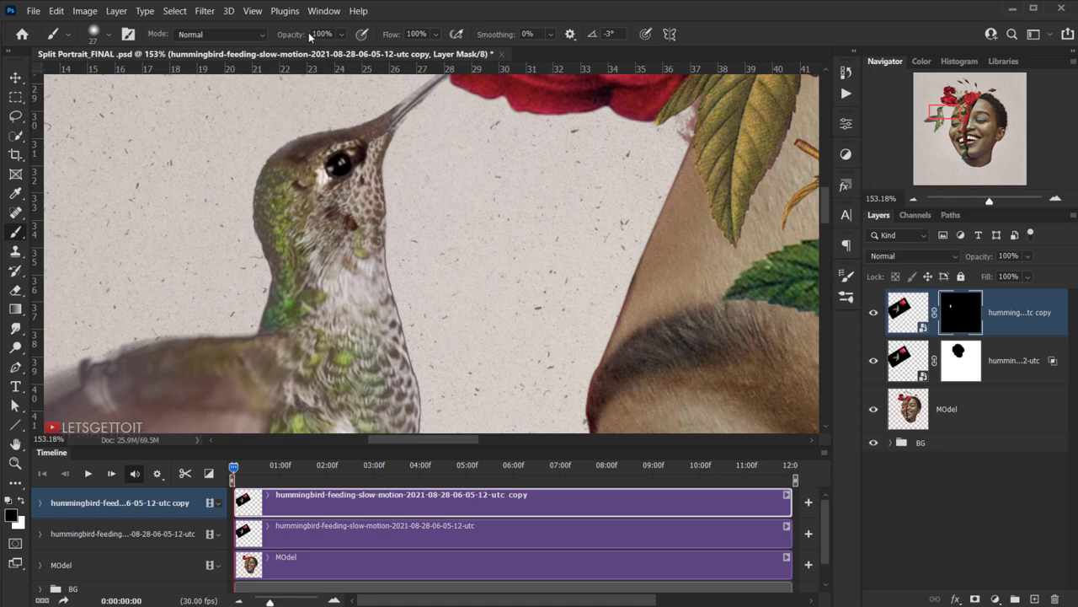
{"action": "left_click_drag", "start_coordinate": [295, 35], "coordinate": [261, 37]}
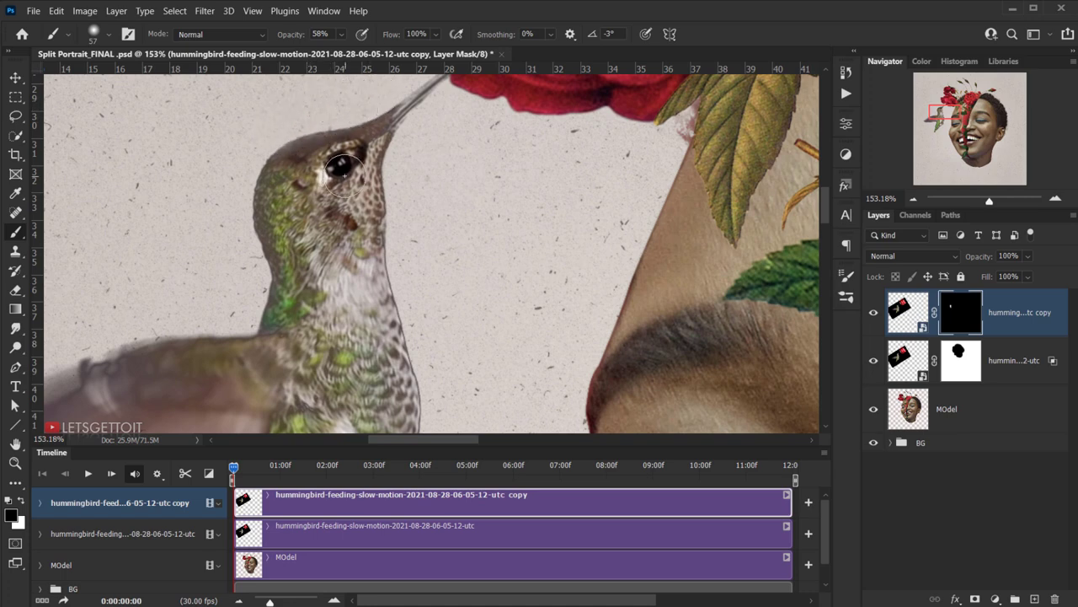
{"action": "key", "text": "x"}
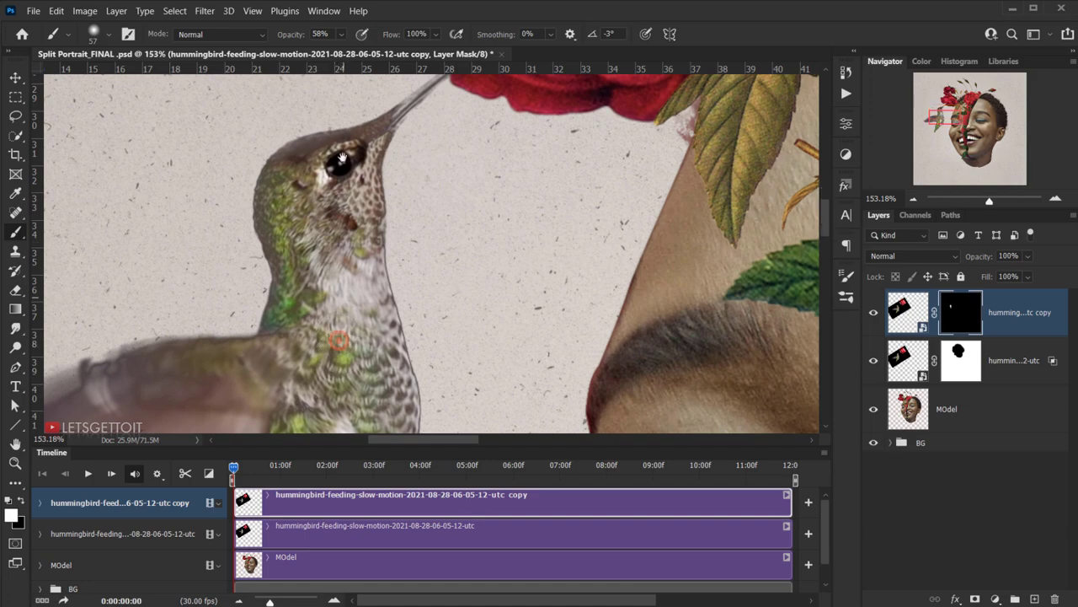
{"action": "scroll", "coordinate": [342, 296], "scroll_direction": "down", "scroll_amount": 3}
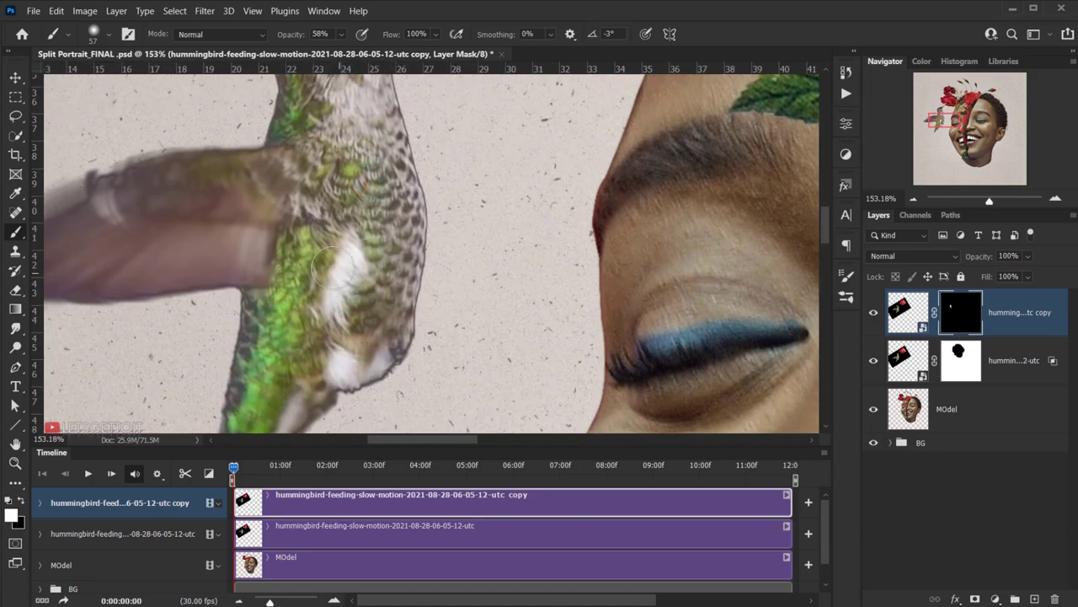
{"action": "scroll", "coordinate": [351, 211], "scroll_direction": "down", "scroll_amount": 1}
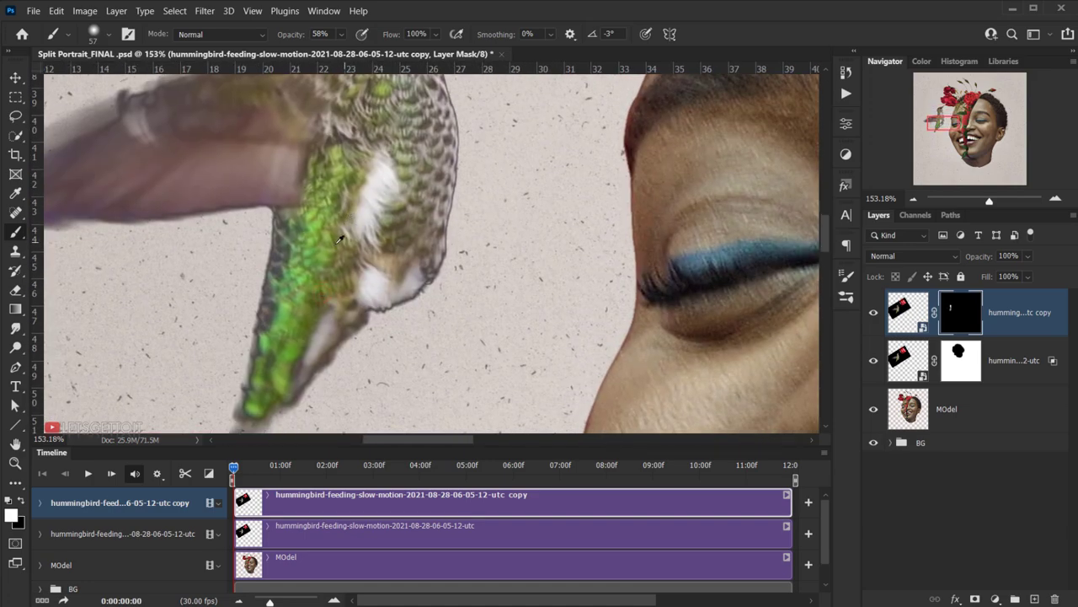
{"action": "key", "text": "bracketleft"}
{"action": "scroll", "coordinate": [340, 162], "scroll_direction": "up", "scroll_amount": 3}
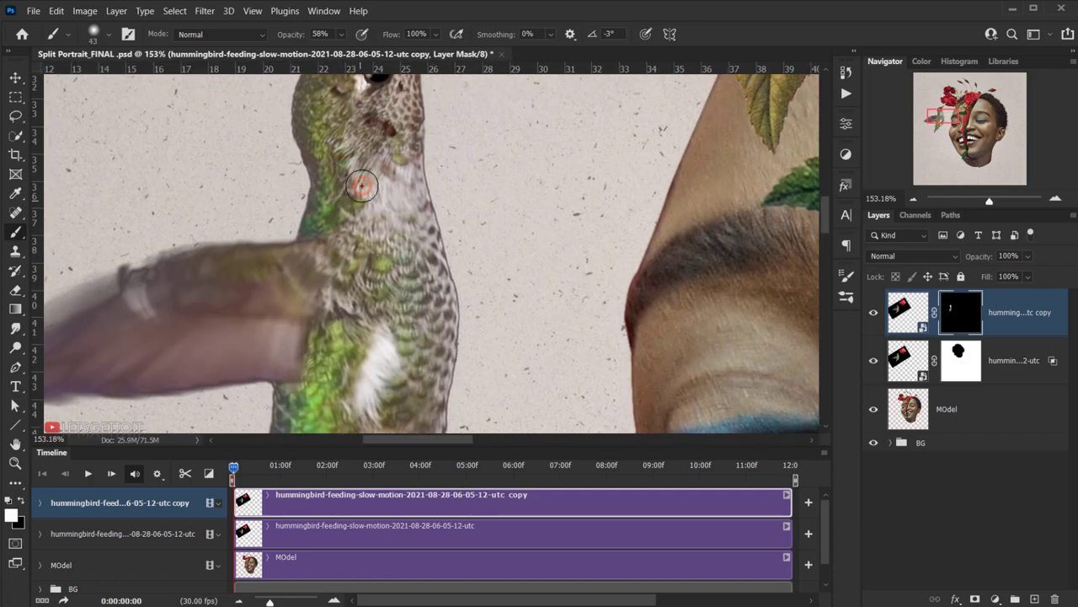
{"action": "scroll", "coordinate": [375, 160], "scroll_direction": "up", "scroll_amount": 5}
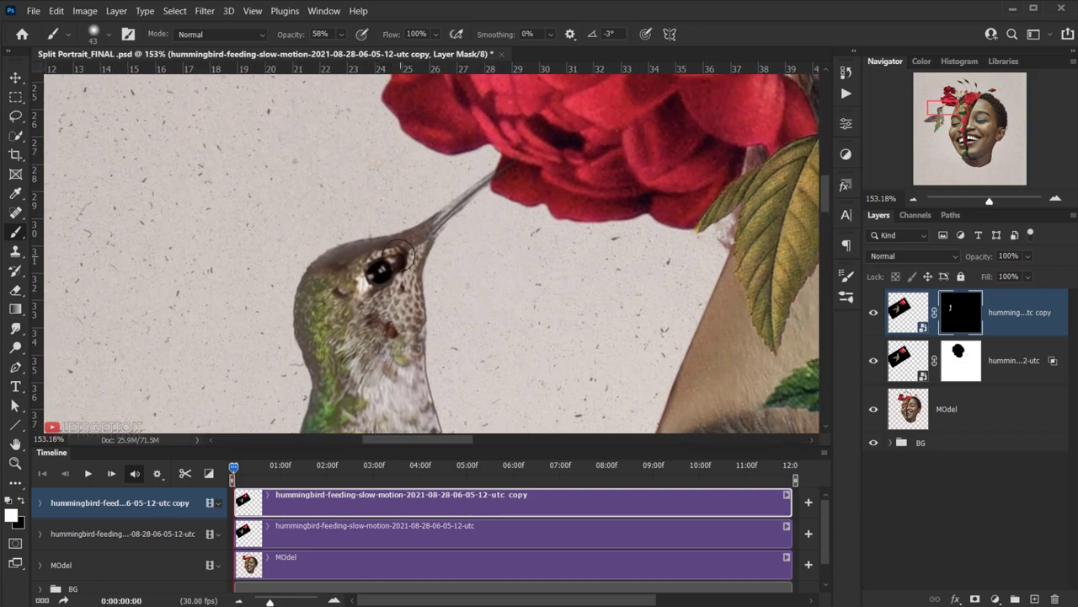
{"action": "scroll", "coordinate": [500, 150], "scroll_direction": "up", "scroll_amount": 3}
{"action": "left_click_drag", "start_coordinate": [518, 149], "coordinate": [489, 149]}
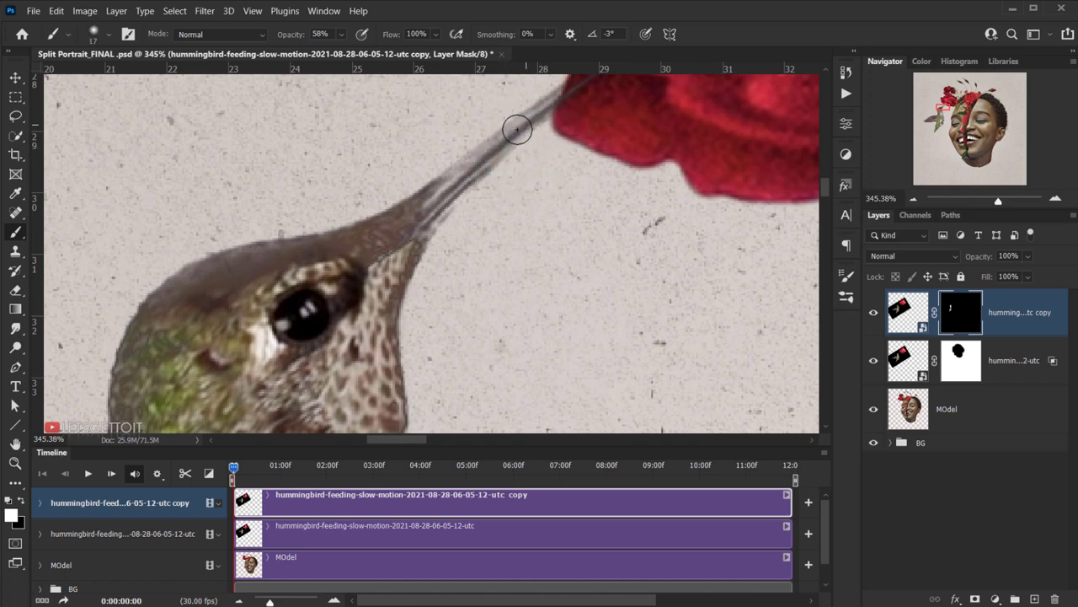
Paint the beak back in along its length on the copy's mask.
{"action": "mouse_move", "coordinate": [534, 118]}
{"action": "left_mouse_down"}
{"action": "mouse_move", "coordinate": [413, 208]}
{"action": "mouse_move", "coordinate": [469, 164]}
{"action": "mouse_move", "coordinate": [424, 230]}
{"action": "mouse_move", "coordinate": [504, 142]}
{"action": "left_mouse_up"}
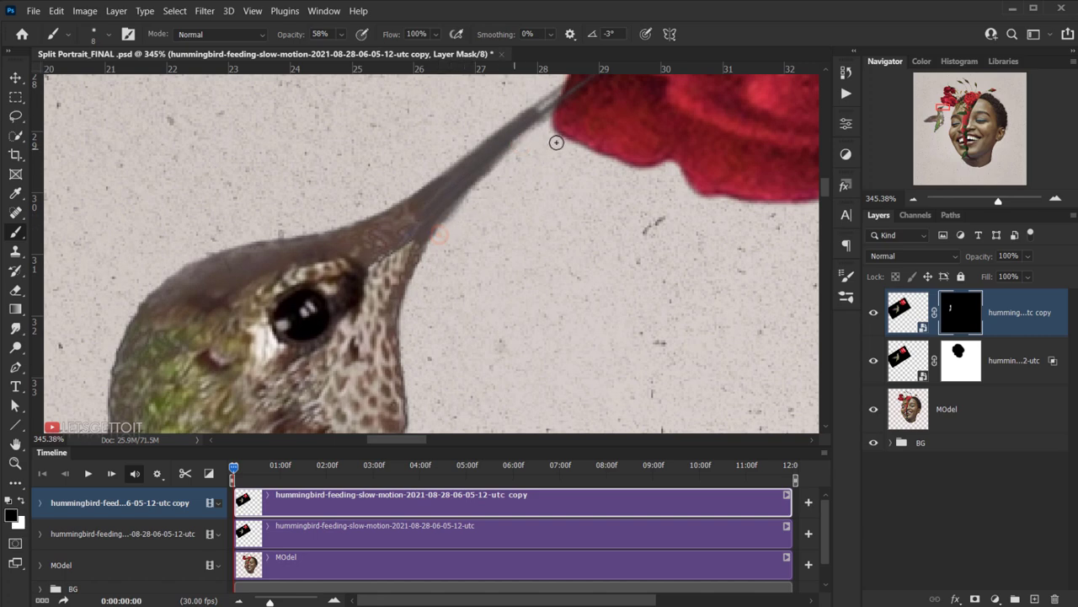
{"action": "left_click_drag", "start_coordinate": [542, 164], "coordinate": [254, 384]}
{"action": "key", "text": "bracketleft"}
{"action": "key", "text": "bracketleft"}
{"action": "key", "text": "x"}
{"action": "key", "text": "x"}
{"action": "key", "text": "bracketright"}
{"action": "key", "text": "bracketright"}
{"action": "key", "text": "bracketright"}
{"action": "key", "text": "bracketright"}
{"action": "key", "text": "bracketright"}
{"action": "mouse_move", "coordinate": [254, 331]}
{"action": "left_mouse_down"}
{"action": "mouse_move", "coordinate": [303, 274]}
{"action": "mouse_move", "coordinate": [217, 298]}
{"action": "left_mouse_up"}
{"action": "key", "text": "8"}
{"action": "key", "text": "6"}
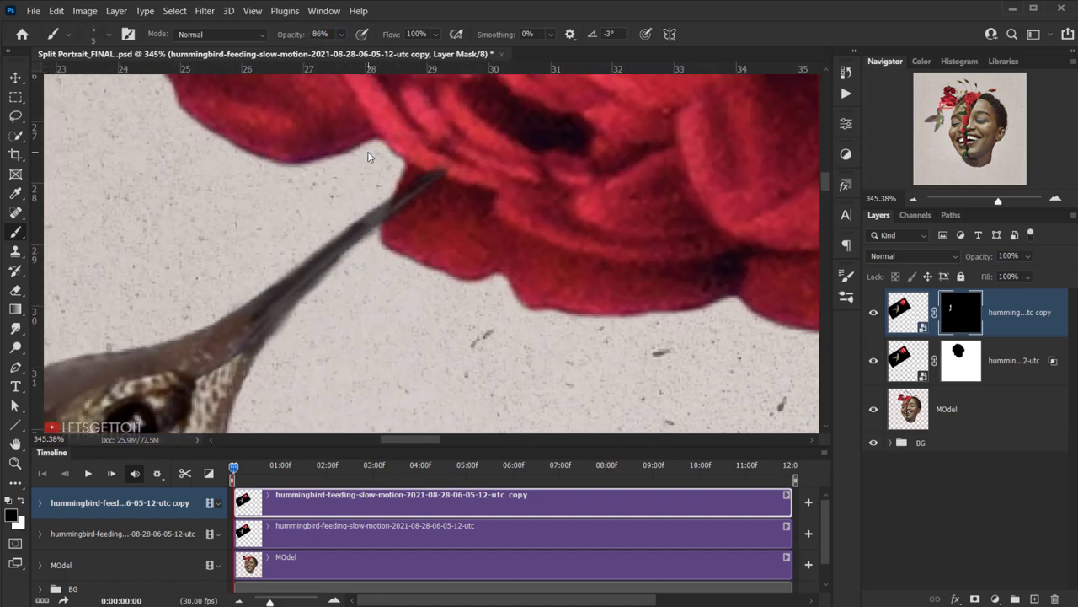
Paint the beak tip in white so the bill reaches into the rose.
{"action": "key", "text": "x"}
{"action": "left_click_drag", "start_coordinate": [369, 220], "coordinate": [241, 349]}
{"action": "key", "text": "bracketright"}
{"action": "key", "text": "bracketright"}
{"action": "key", "text": "bracketright"}
{"action": "key", "text": "bracketright"}
{"action": "key", "text": "bracketright"}
{"action": "key", "text": "x"}
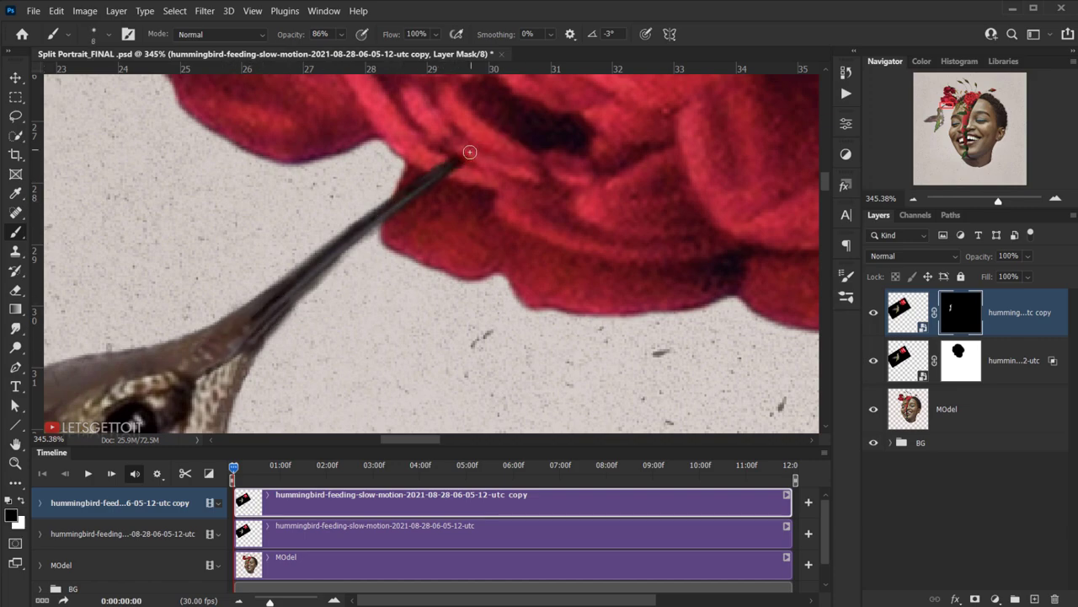
{"action": "scroll", "coordinate": [472, 185], "scroll_direction": "down", "scroll_amount": 5}
{"action": "scroll", "coordinate": [504, 213], "scroll_direction": "down", "scroll_amount": 5}
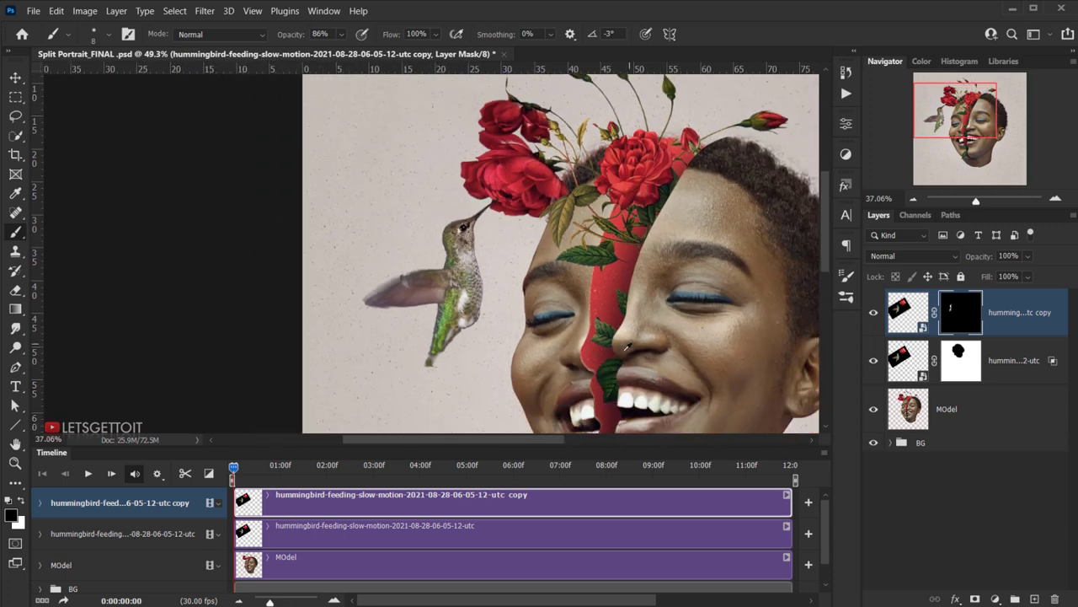
{"action": "left_click_drag", "start_coordinate": [234, 468], "coordinate": [374, 466]}
{"action": "left_click_drag", "start_coordinate": [439, 470], "coordinate": [809, 478]}
{"action": "key", "text": "ctrl+0"}
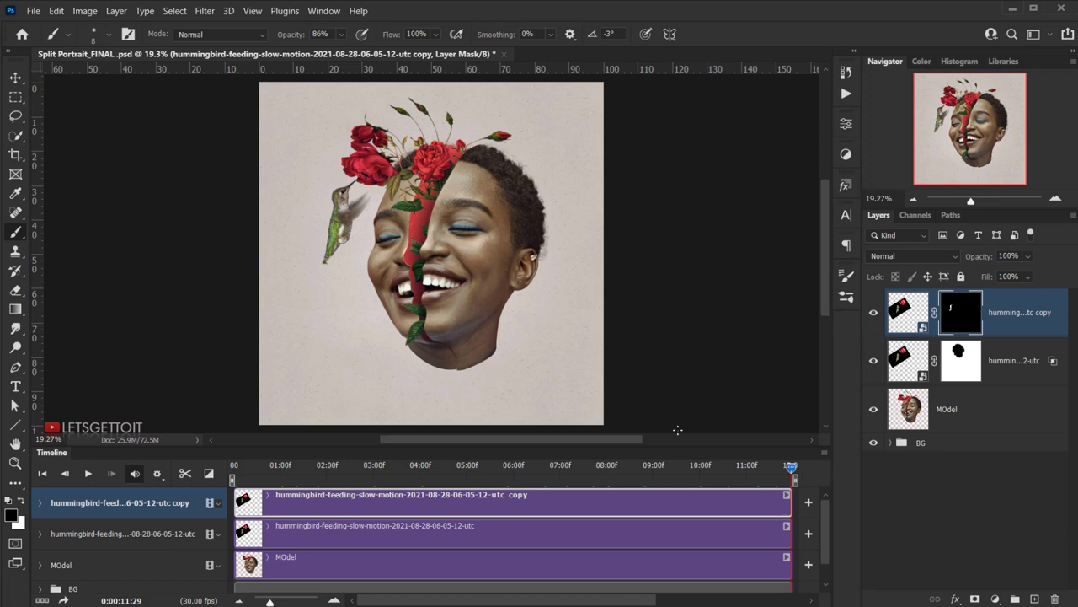
{"action": "left_click", "coordinate": [470, 470]}
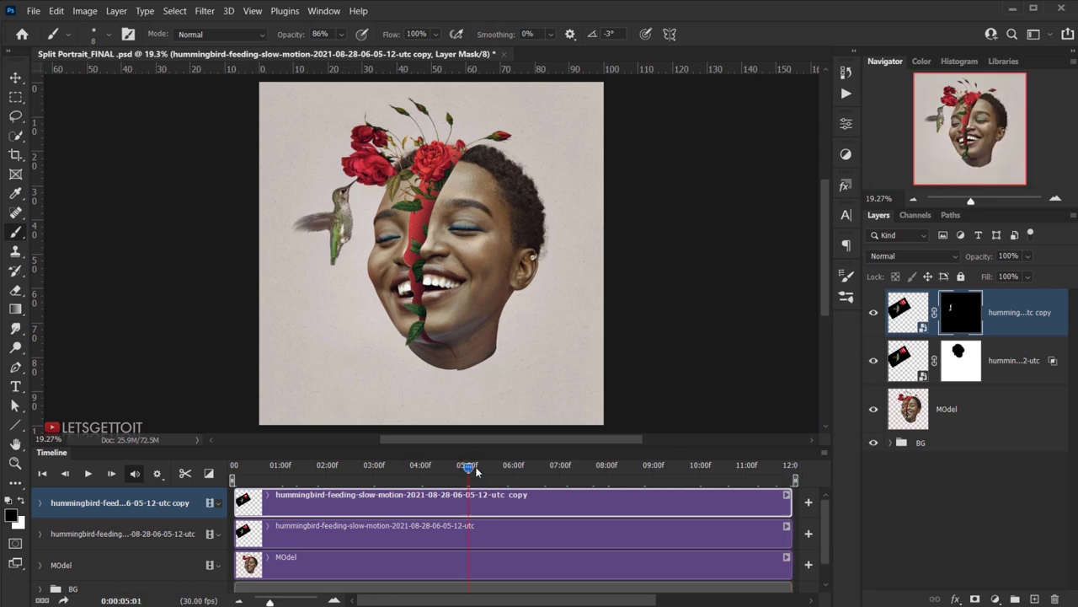
{"action": "left_click_drag", "start_coordinate": [471, 470], "coordinate": [231, 480]}
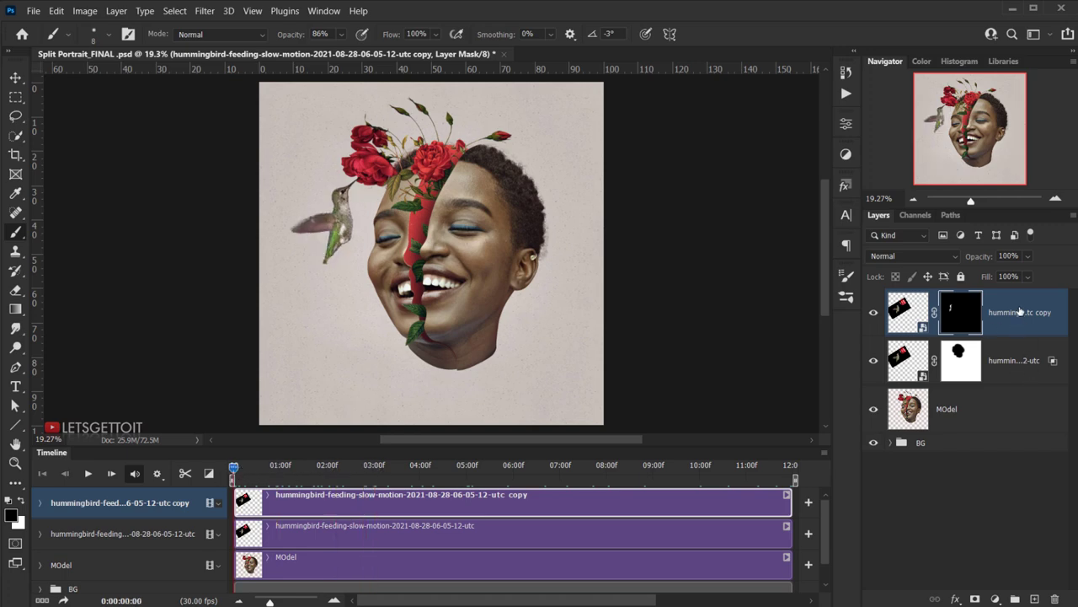
Group the original and copy hummingbird layers into Group 1.
{"action": "left_click", "coordinate": [1002, 371], "text": "shift"}
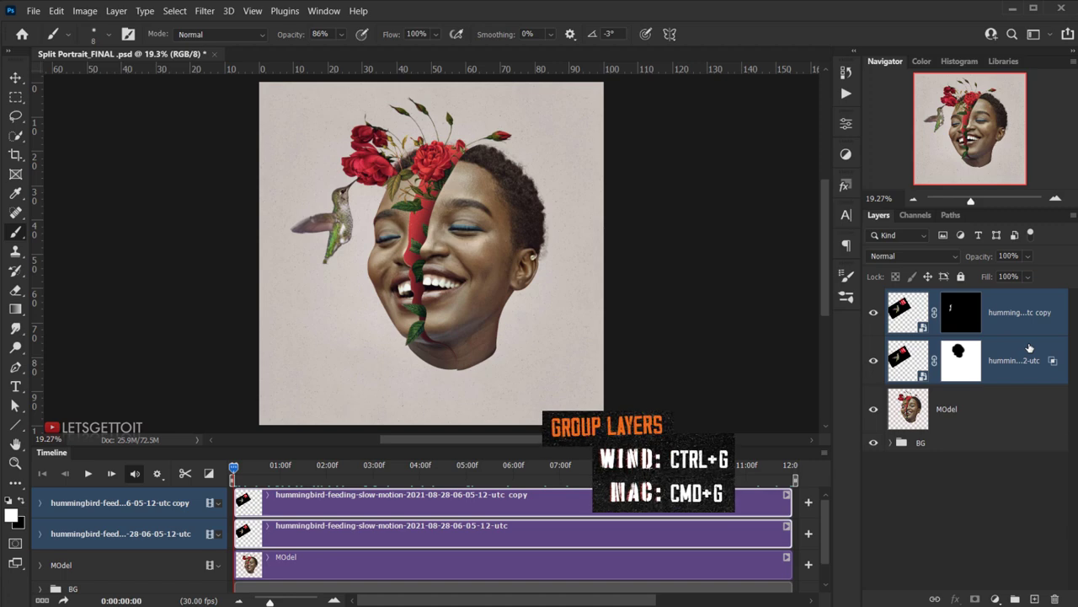
{"action": "key", "text": "ctrl+g"}
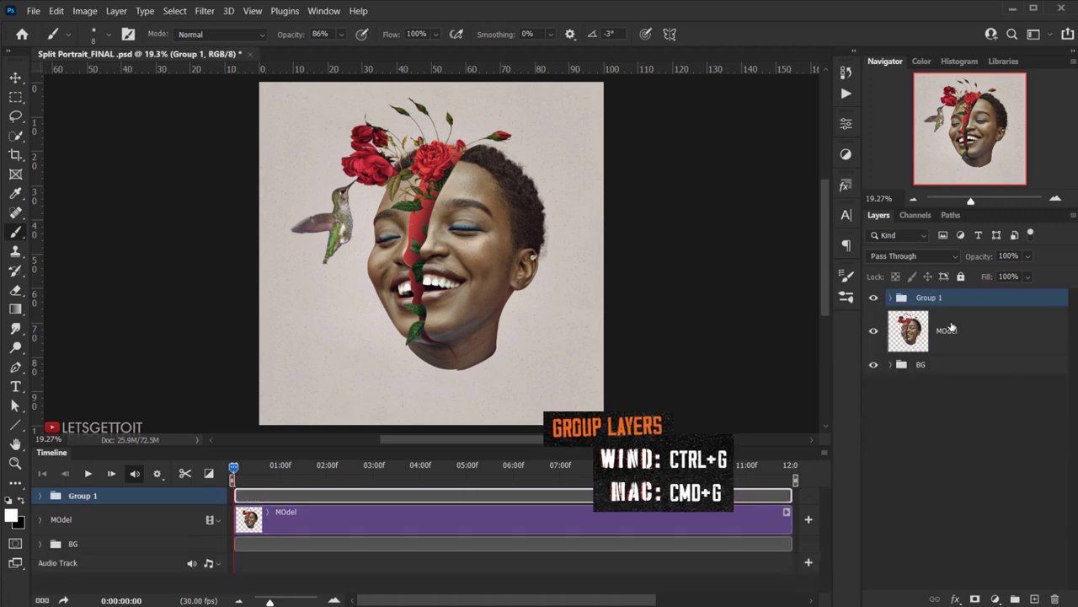
{"action": "left_click", "coordinate": [891, 297]}
{"action": "left_click", "coordinate": [891, 297]}
Change Group 1's blend mode from Pass Through to Normal.
{"action": "scroll", "coordinate": [355, 238], "scroll_direction": "up", "scroll_amount": 2}
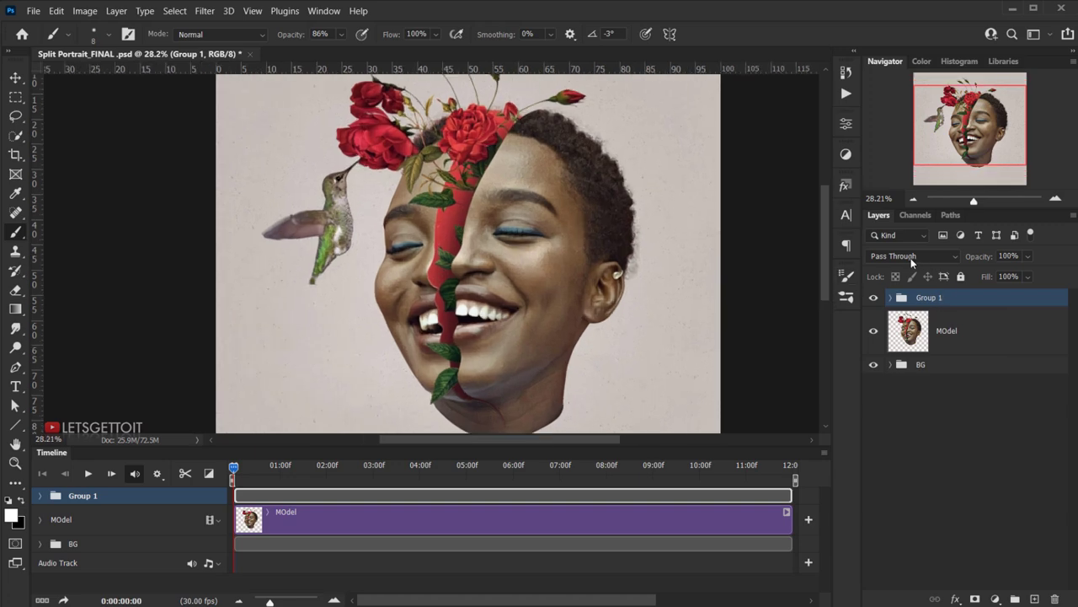
{"action": "left_click", "coordinate": [910, 258]}
{"action": "left_click", "coordinate": [897, 278]}
{"action": "left_click", "coordinate": [891, 298]}
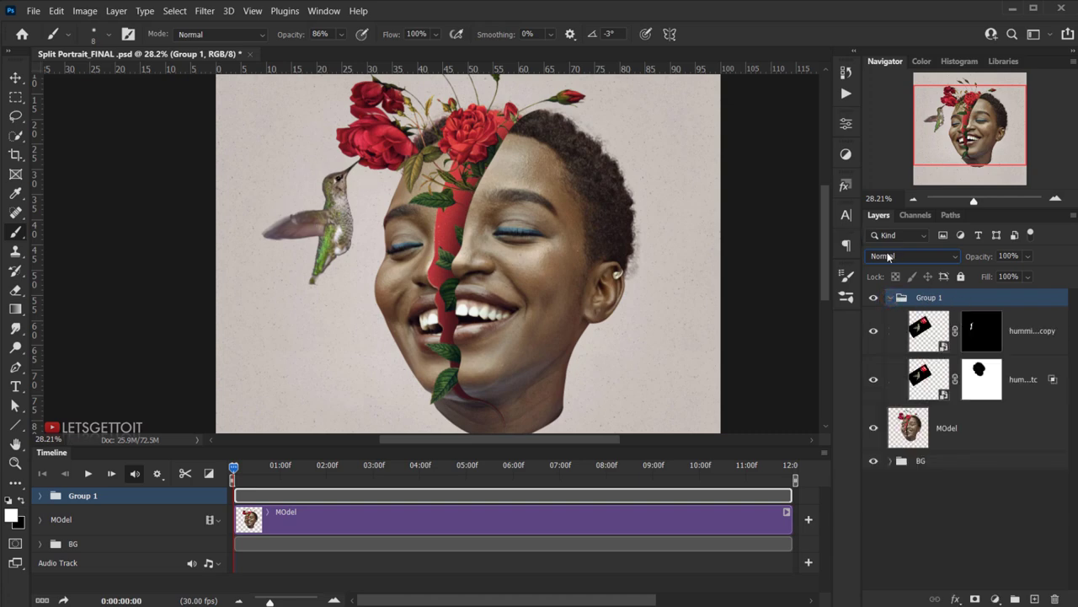
{"action": "left_click", "coordinate": [937, 255]}
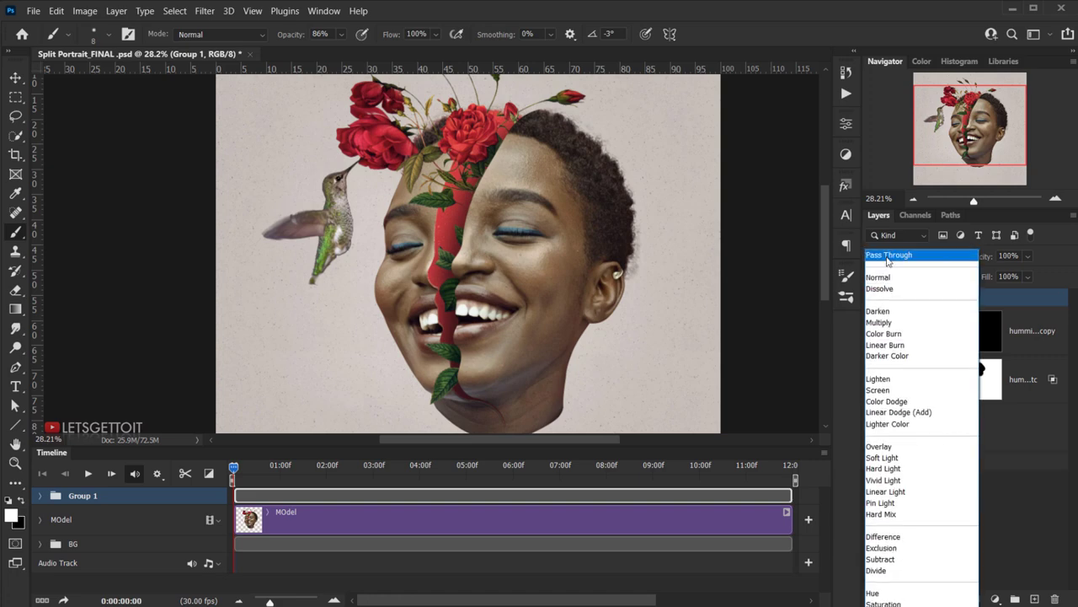
{"action": "left_click", "coordinate": [889, 277]}
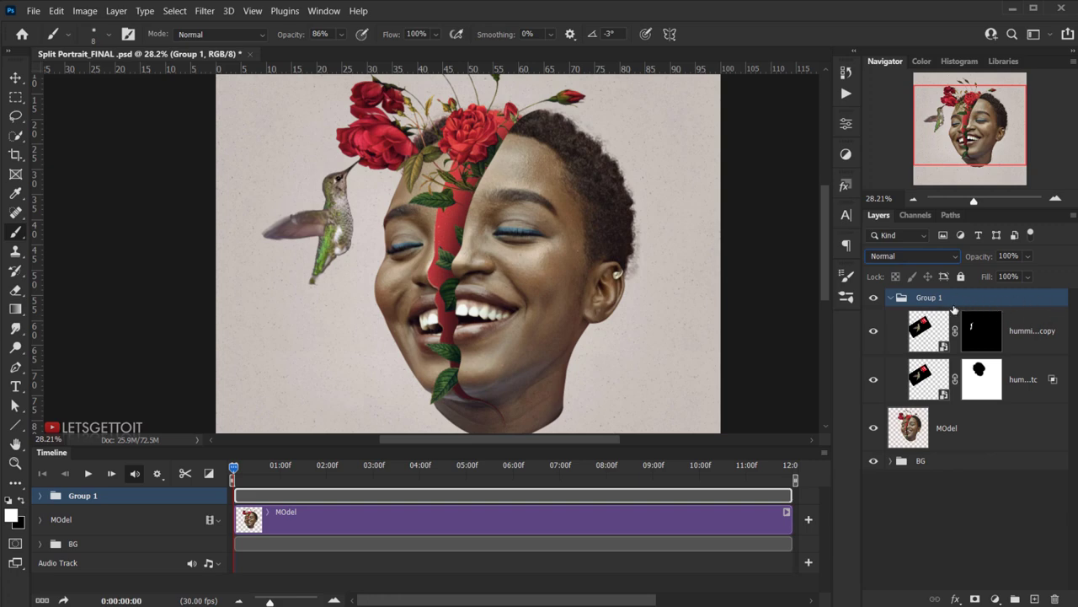
Rename Group 1 to 'Humming Bird'.
{"action": "double_click", "coordinate": [943, 299]}
{"action": "type", "text": "G"}
{"action": "type", "text": "Humming Bird"}
{"action": "key", "text": "Return"}
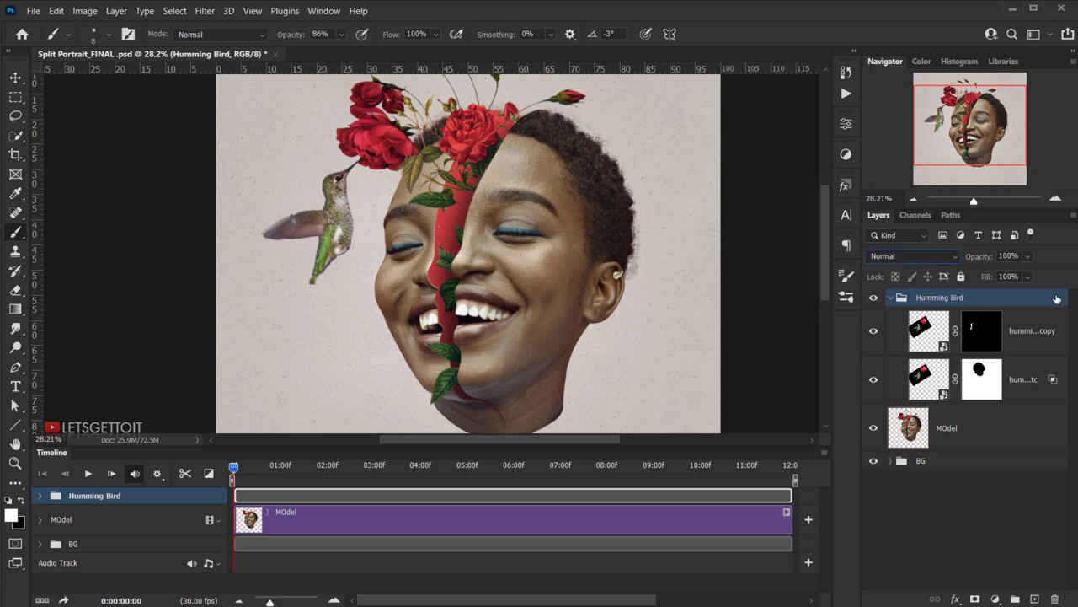
Add a Hue/Saturation adjustment layer above the hummingbird copy with Saturation +30 and Hue +35.
{"action": "left_click", "coordinate": [1041, 331]}
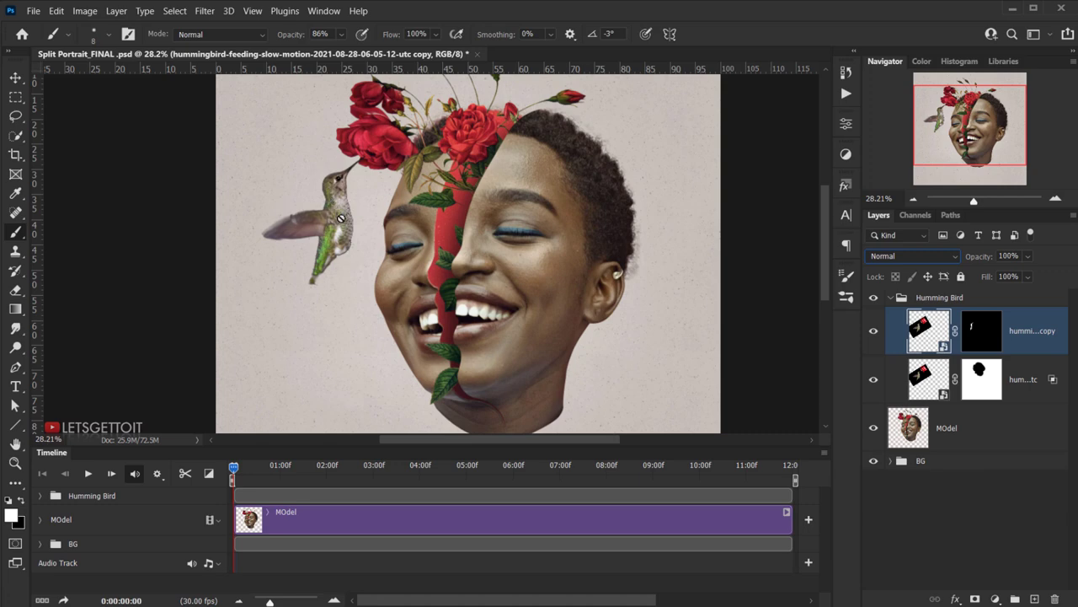
{"action": "left_click", "coordinate": [997, 599]}
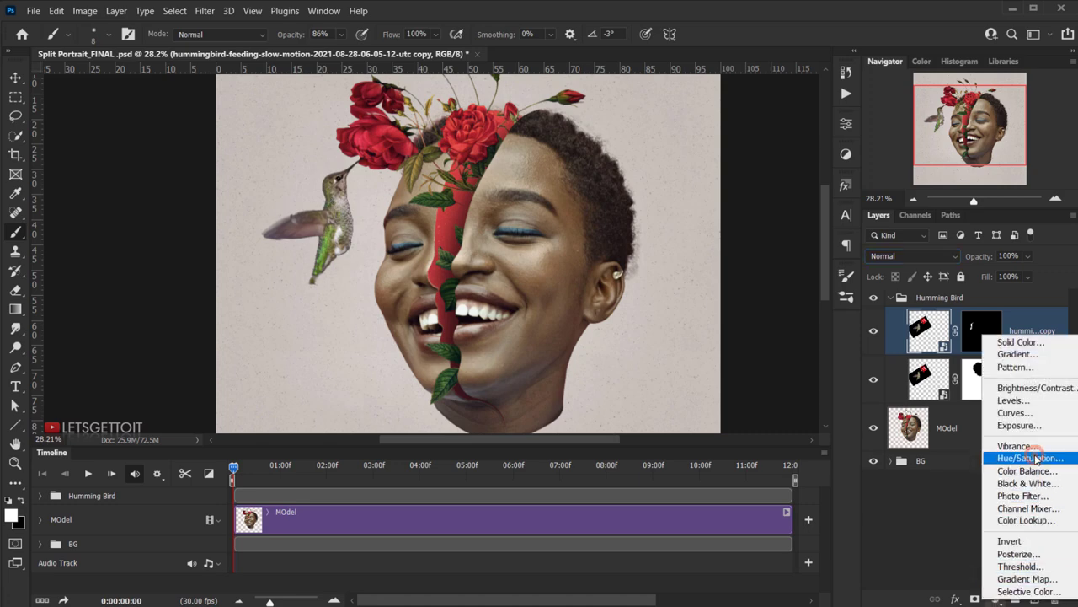
{"action": "left_click", "coordinate": [1033, 457]}
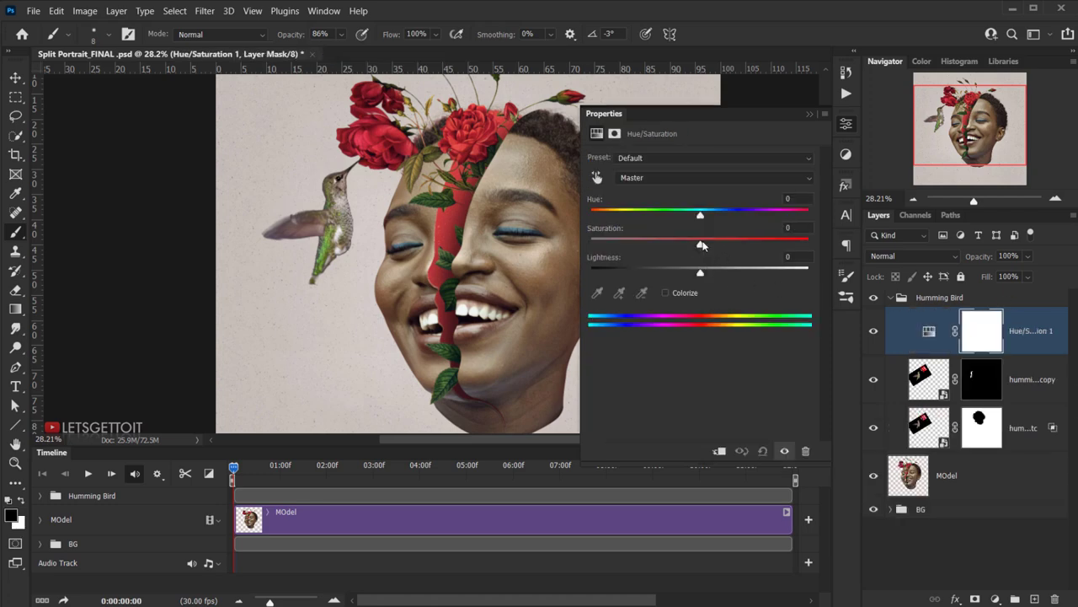
{"action": "left_click_drag", "start_coordinate": [701, 244], "coordinate": [733, 250]}
{"action": "left_click_drag", "start_coordinate": [700, 217], "coordinate": [724, 239]}
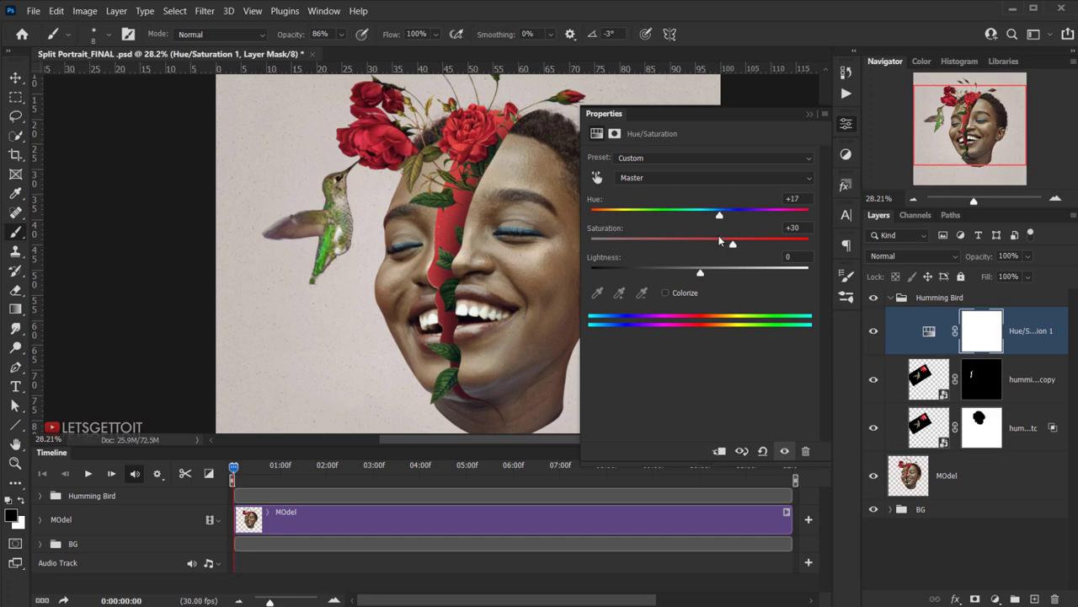
{"action": "left_click_drag", "start_coordinate": [720, 241], "coordinate": [739, 238]}
Toggle the Hue/Saturation layer's visibility to compare the hummingbird before and after.
{"action": "left_click", "coordinate": [809, 116]}
{"action": "left_click", "coordinate": [874, 330]}
{"action": "left_click", "coordinate": [874, 330]}
{"action": "left_click", "coordinate": [874, 330]}
{"action": "left_click", "coordinate": [875, 330]}
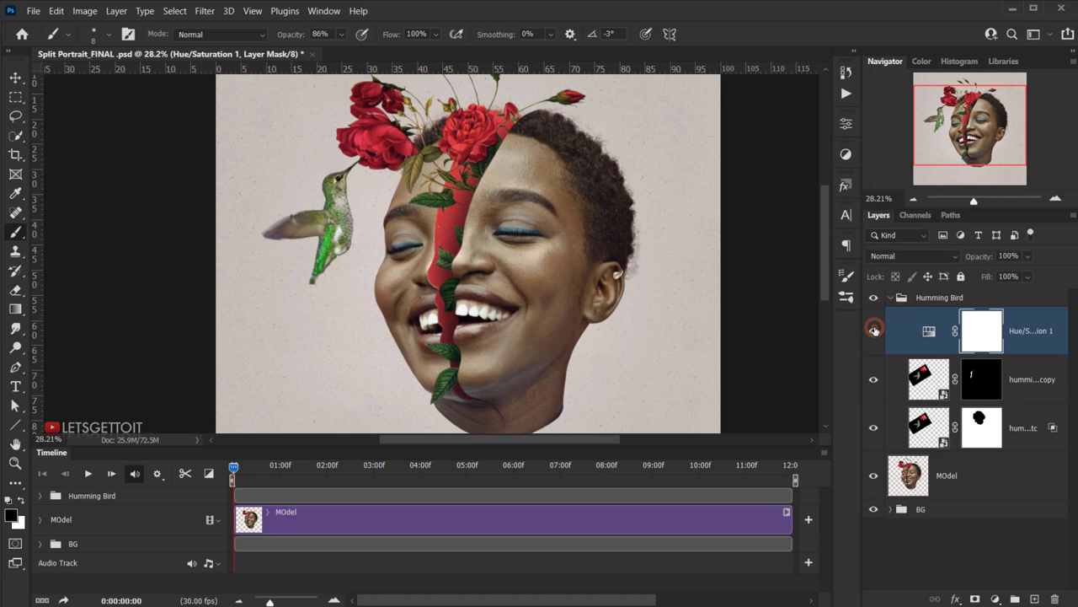
{"action": "left_click", "coordinate": [875, 331]}
{"action": "left_click", "coordinate": [875, 330]}
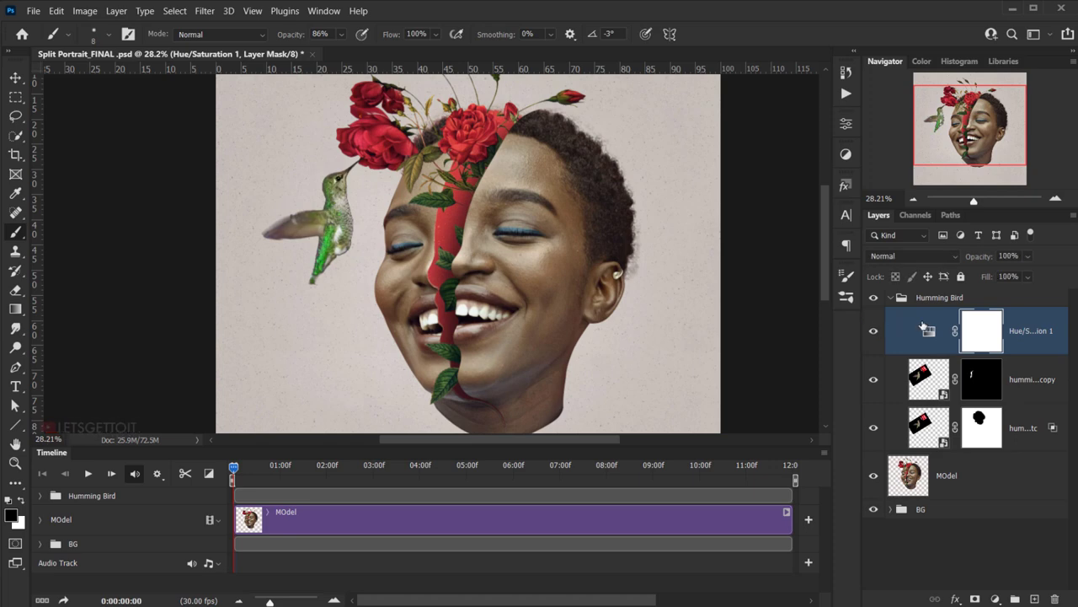
{"action": "left_click", "coordinate": [996, 598]}
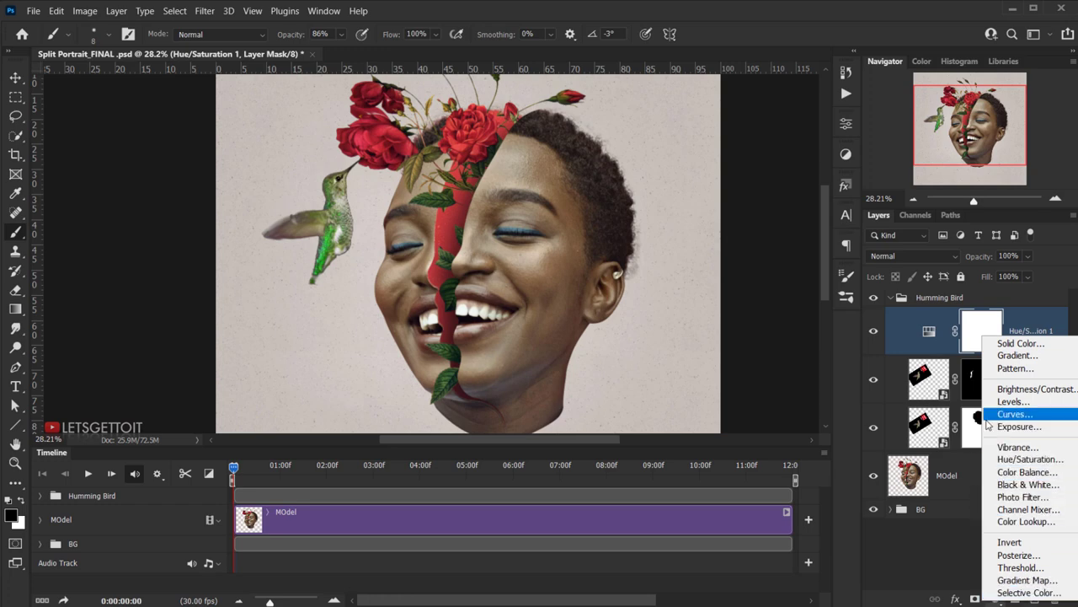
Add a Brightness/Contrast adjustment layer, lowering brightness slightly and raising contrast.
{"action": "left_click", "coordinate": [1035, 389]}
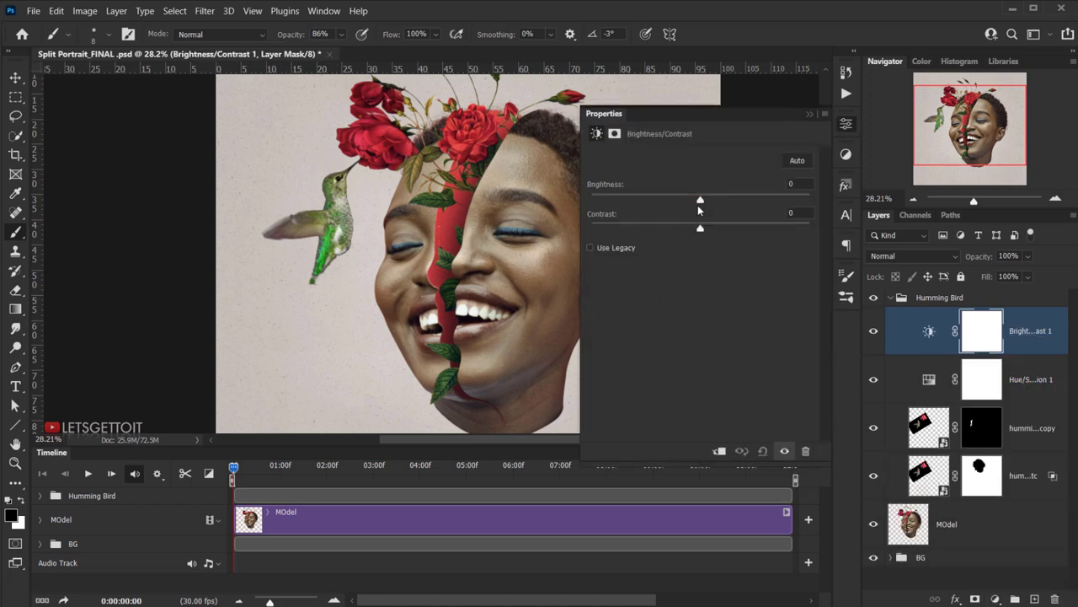
{"action": "mouse_move", "coordinate": [701, 201]}
{"action": "left_mouse_down"}
{"action": "mouse_move", "coordinate": [714, 203]}
{"action": "mouse_move", "coordinate": [692, 203]}
{"action": "left_mouse_up"}
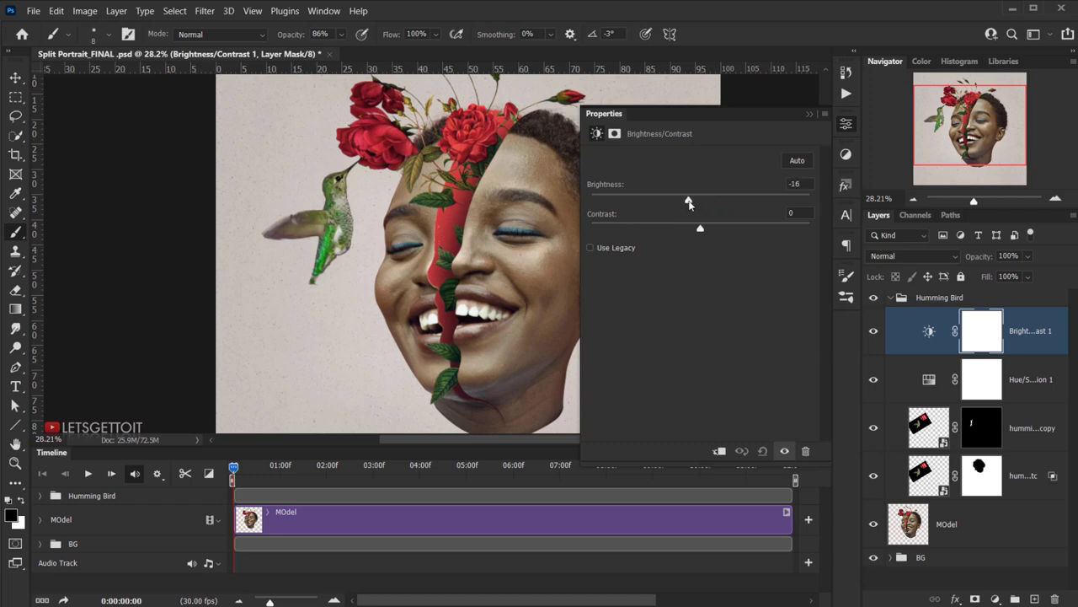
{"action": "left_click_drag", "start_coordinate": [689, 203], "coordinate": [692, 204]}
{"action": "left_click_drag", "start_coordinate": [706, 229], "coordinate": [726, 228]}
Toggle visibility of the adjustment, hummingbird layer and Humming Bird group to compare results.
{"action": "left_click", "coordinate": [810, 109]}
{"action": "left_click", "coordinate": [873, 332]}
{"action": "left_click", "coordinate": [874, 331]}
{"action": "left_click", "coordinate": [874, 332]}
{"action": "left_click", "coordinate": [874, 331]}
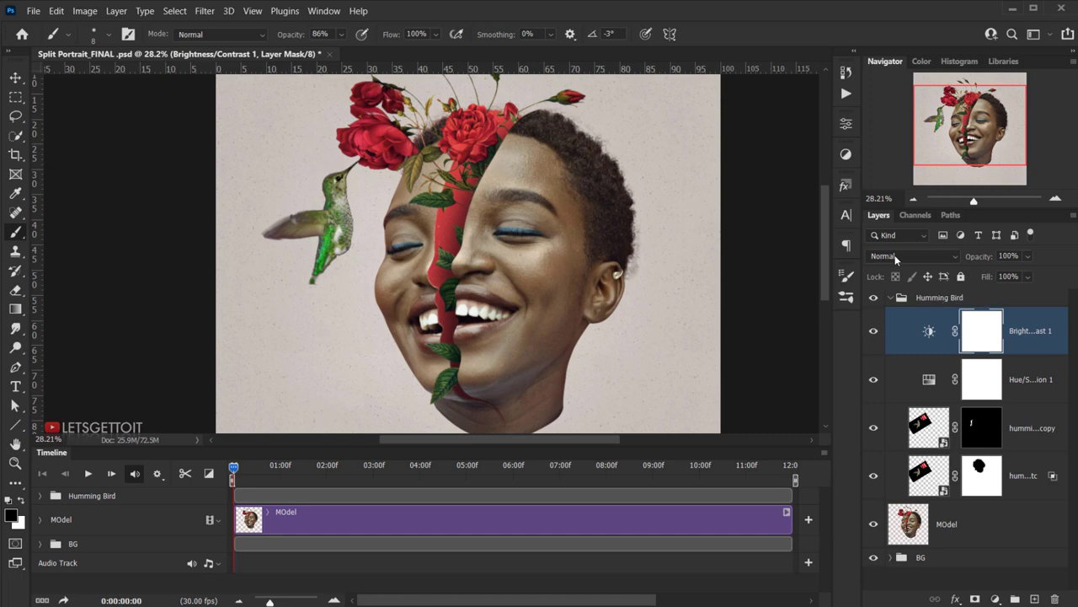
{"action": "left_click", "coordinate": [875, 299]}
{"action": "left_click", "coordinate": [874, 299]}
{"action": "left_click", "coordinate": [874, 331]}
{"action": "left_click", "coordinate": [874, 331]}
{"action": "left_click", "coordinate": [874, 331]}
{"action": "left_click", "coordinate": [874, 331]}
{"action": "left_click", "coordinate": [873, 331]}
{"action": "left_click", "coordinate": [874, 331]}
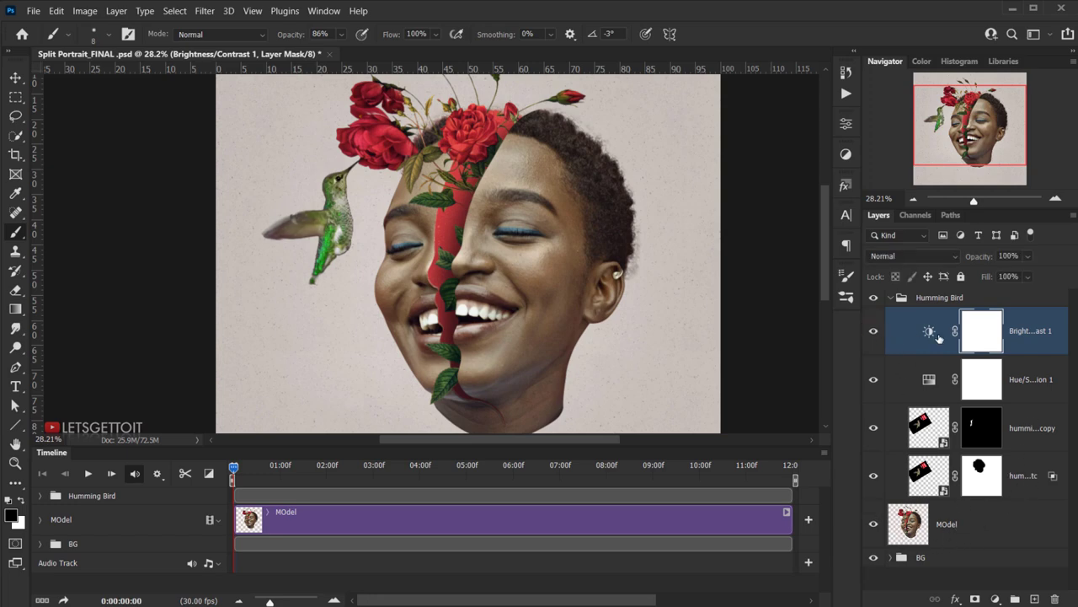
{"action": "left_click", "coordinate": [874, 298]}
{"action": "left_click", "coordinate": [874, 298]}
{"action": "left_click", "coordinate": [874, 299]}
{"action": "left_click", "coordinate": [874, 298]}
Scrub the timeline to check the wing motion, then collapse the Humming Bird group.
{"action": "left_click_drag", "start_coordinate": [236, 469], "coordinate": [456, 468]}
{"action": "left_click_drag", "start_coordinate": [542, 472], "coordinate": [190, 453]}
{"action": "left_click", "coordinate": [891, 297]}
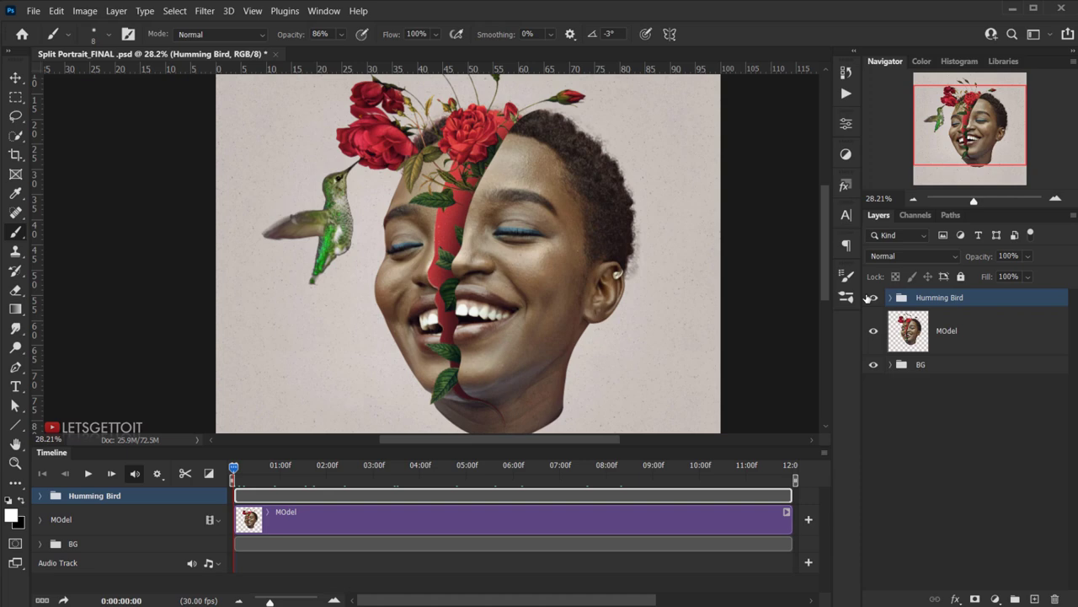
{"action": "key", "text": "space"}
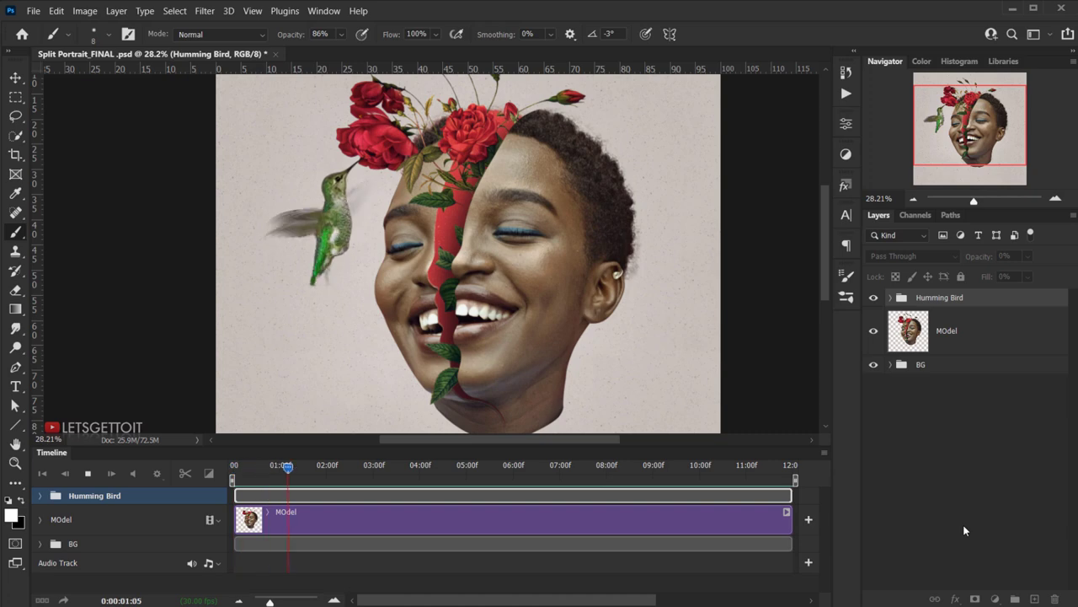
{"action": "key", "text": "ctrl+0"}
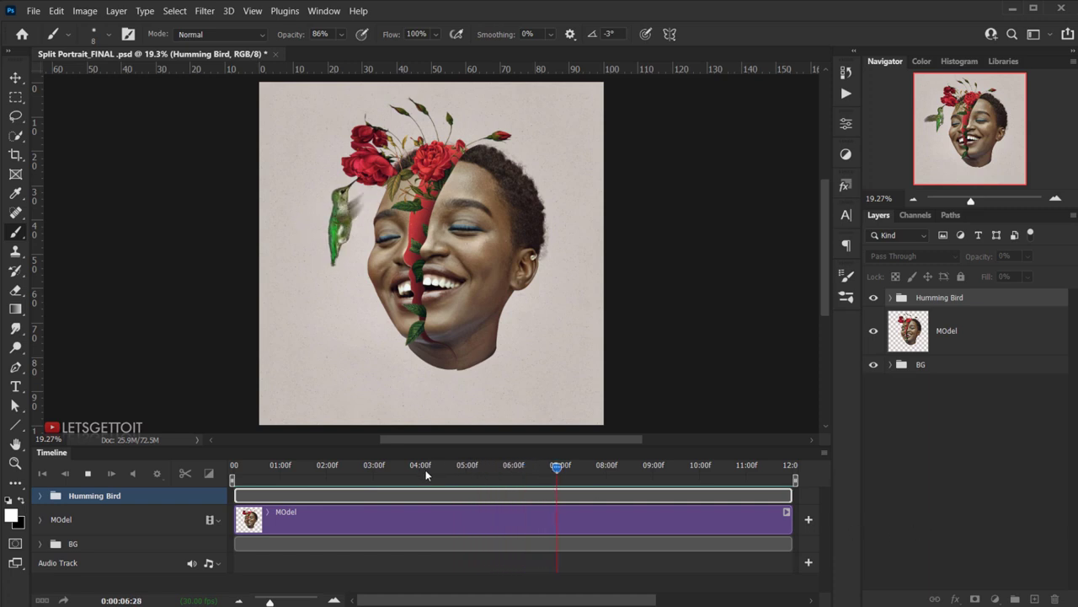
{"action": "key", "text": "space"}
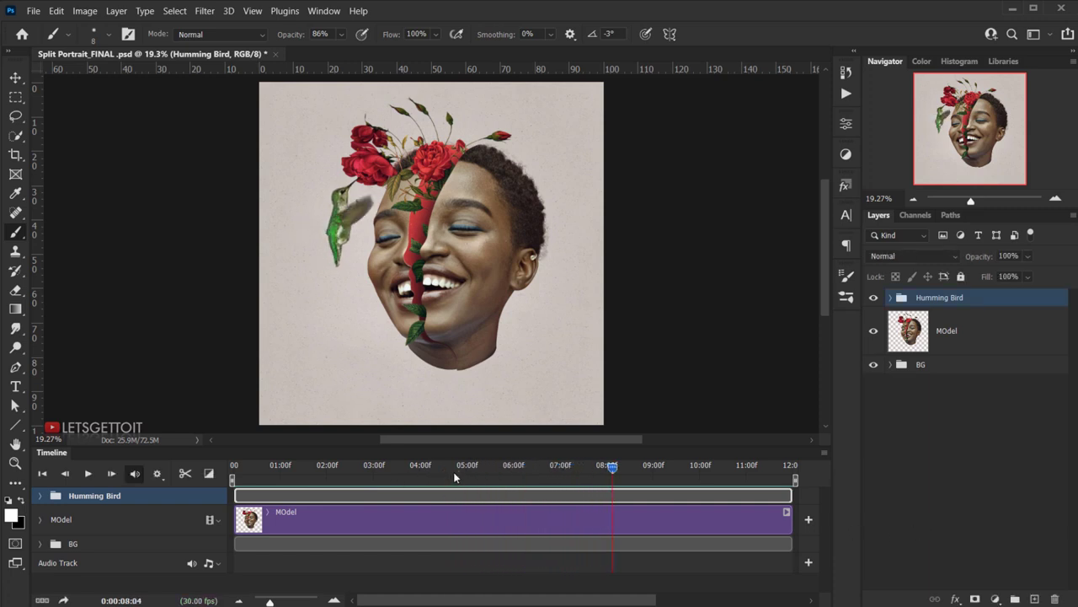
{"action": "left_click_drag", "start_coordinate": [615, 467], "coordinate": [249, 468]}
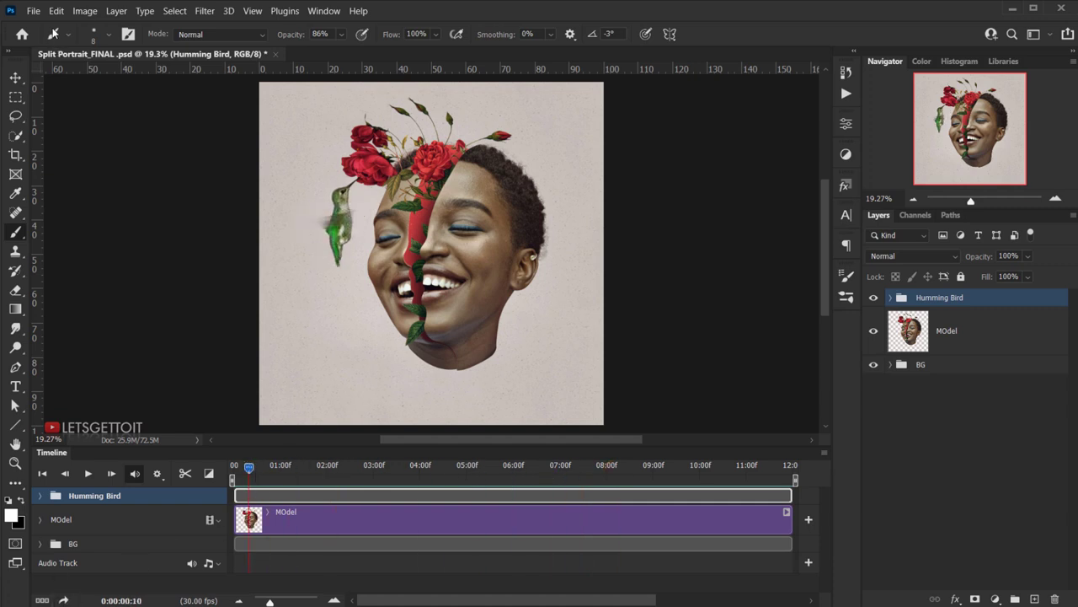
Set up Render Video output as 'Looping Bird' in the Flying bird in loop folder.
{"action": "left_click", "coordinate": [33, 11]}
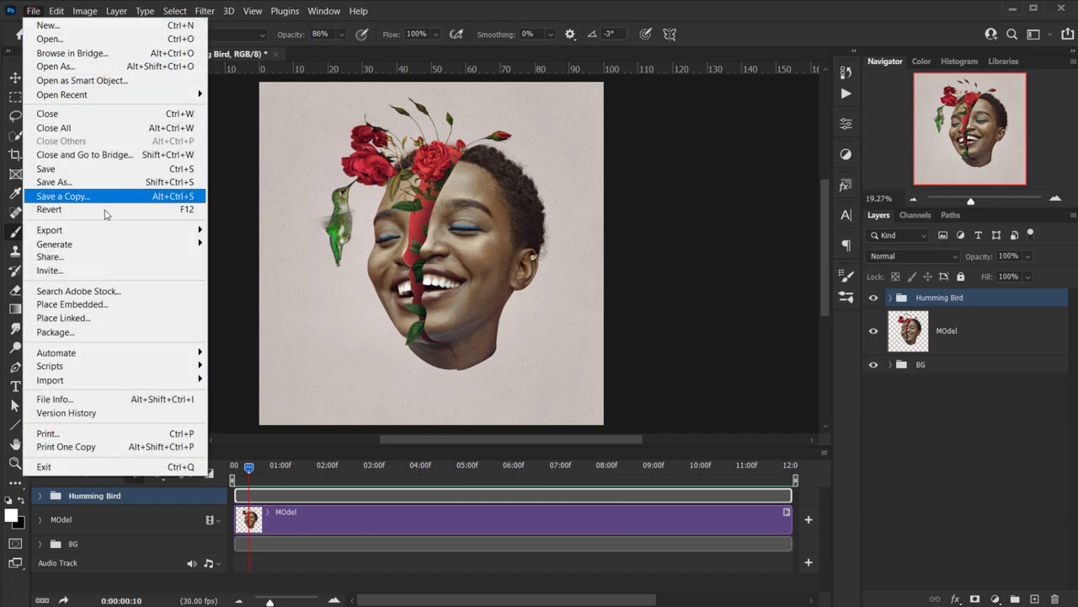
{"action": "mouse_move", "coordinate": [101, 235]}
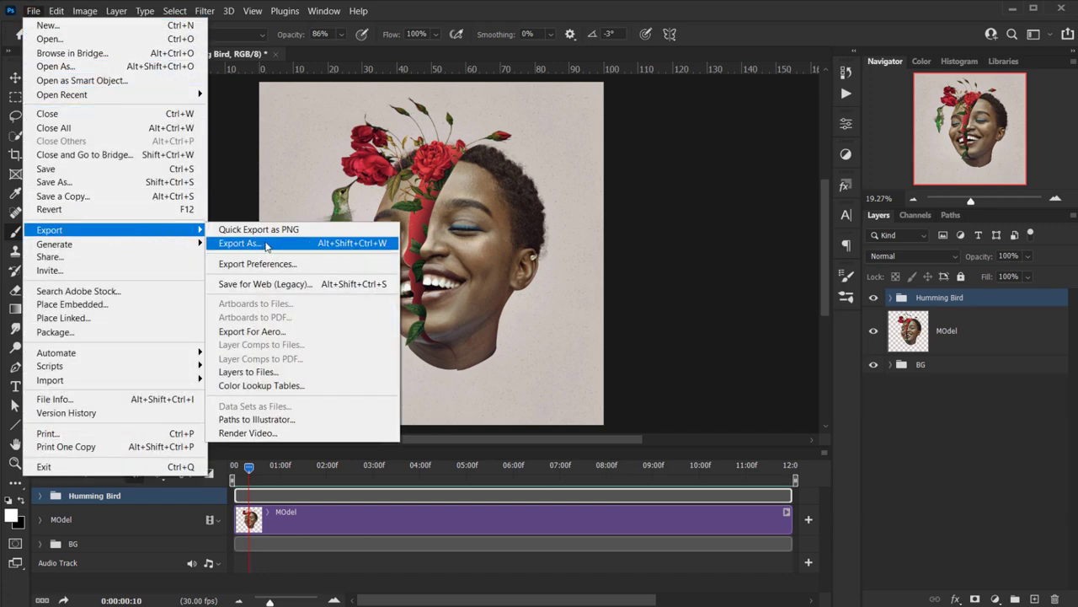
{"action": "left_click", "coordinate": [249, 434]}
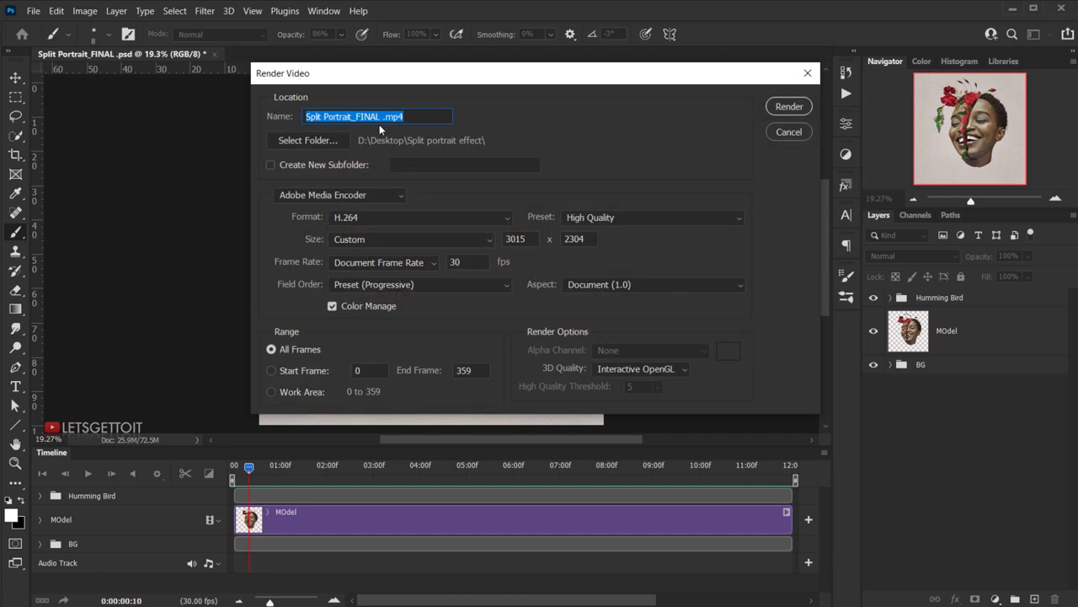
{"action": "left_click_drag", "start_coordinate": [385, 117], "coordinate": [306, 116]}
{"action": "type", "text": "Looping Bird"}
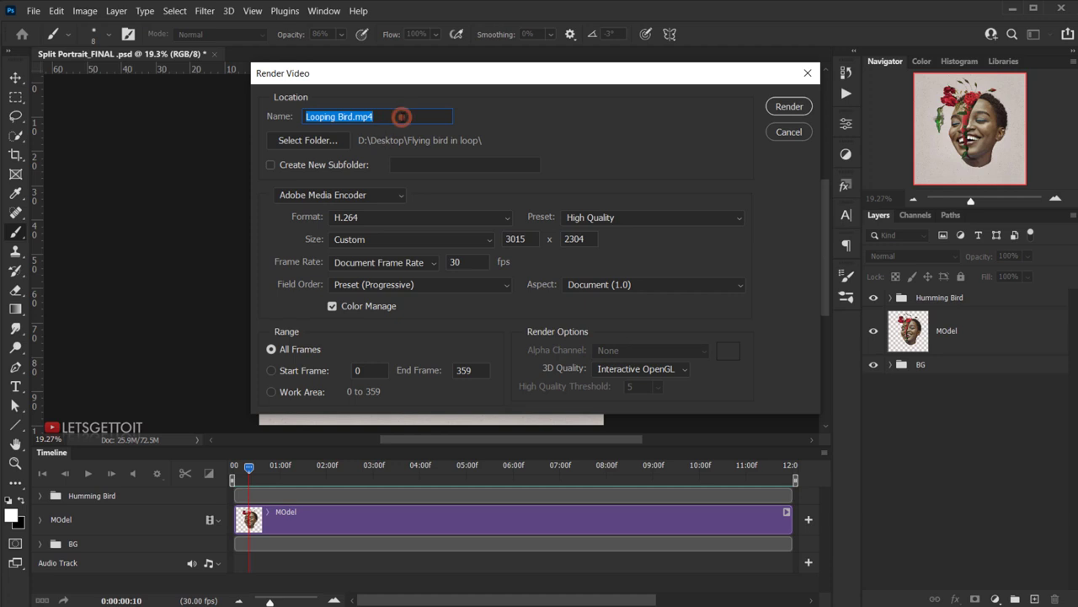
{"action": "left_click", "coordinate": [397, 119]}
{"action": "left_click", "coordinate": [327, 142]}
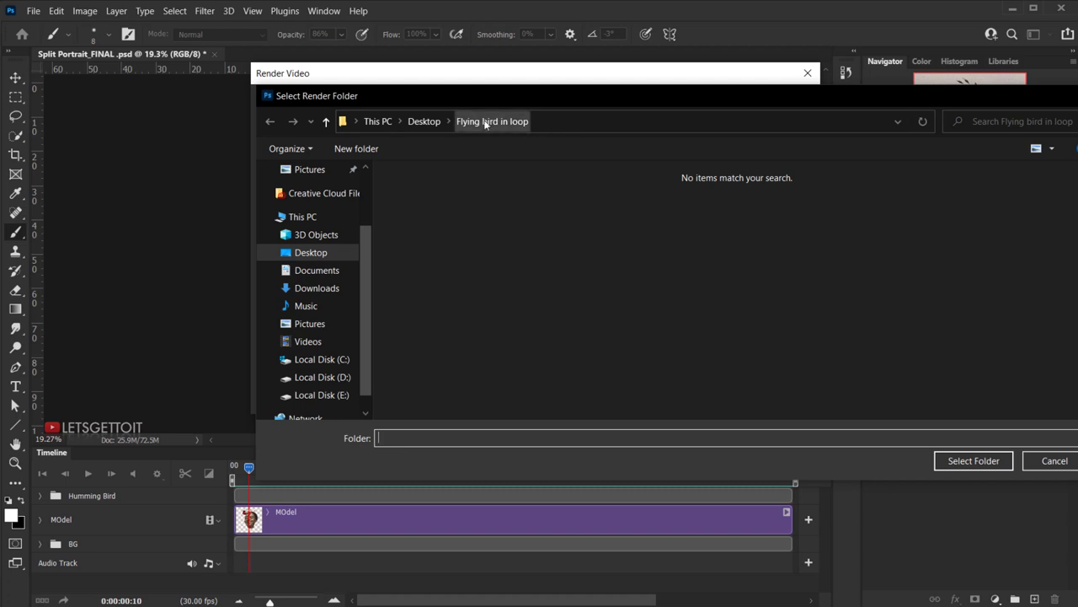
{"action": "left_click", "coordinate": [975, 462]}
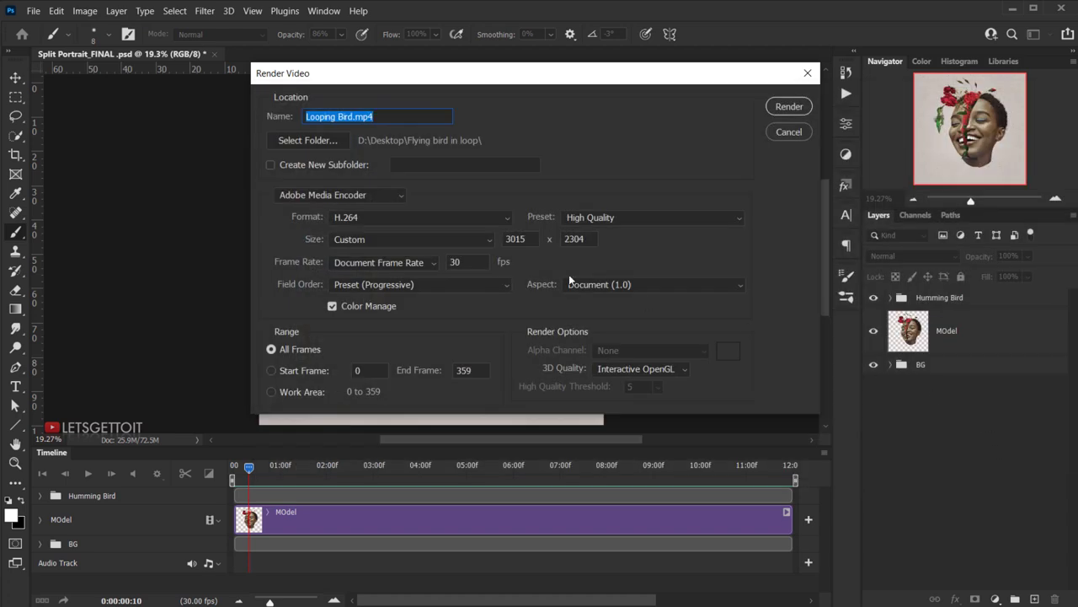
Render with H.264 at High Quality preset, then select Looping Bird.mp4 in the output folder.
{"action": "left_click", "coordinate": [377, 220]}
{"action": "left_click", "coordinate": [330, 243]}
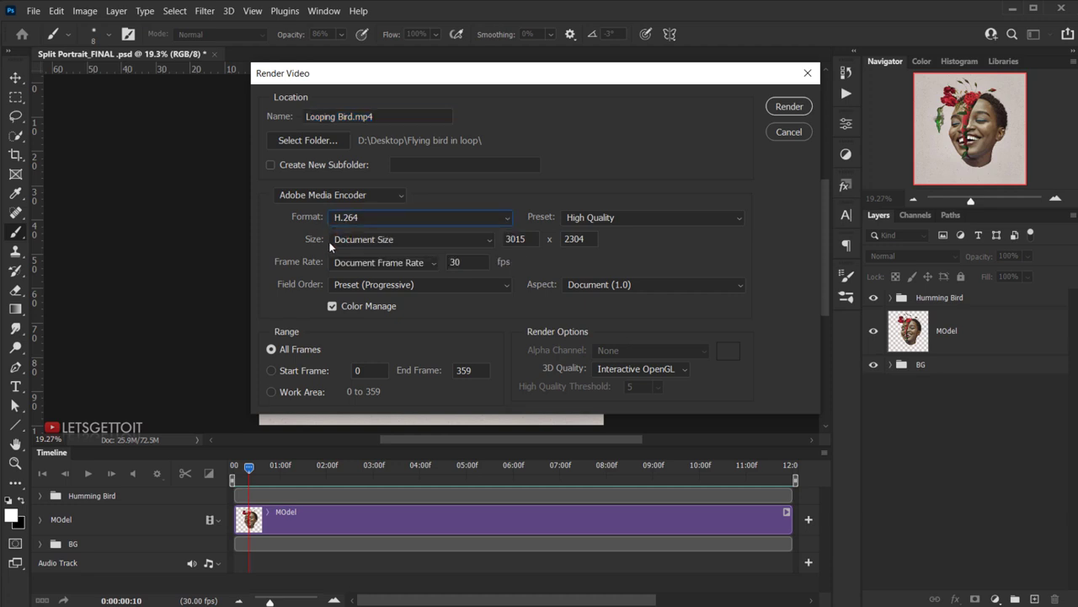
{"action": "left_click", "coordinate": [632, 217]}
{"action": "left_click", "coordinate": [608, 166]}
{"action": "left_click", "coordinate": [619, 217]}
{"action": "left_click", "coordinate": [603, 156]}
{"action": "left_click", "coordinate": [805, 110]}
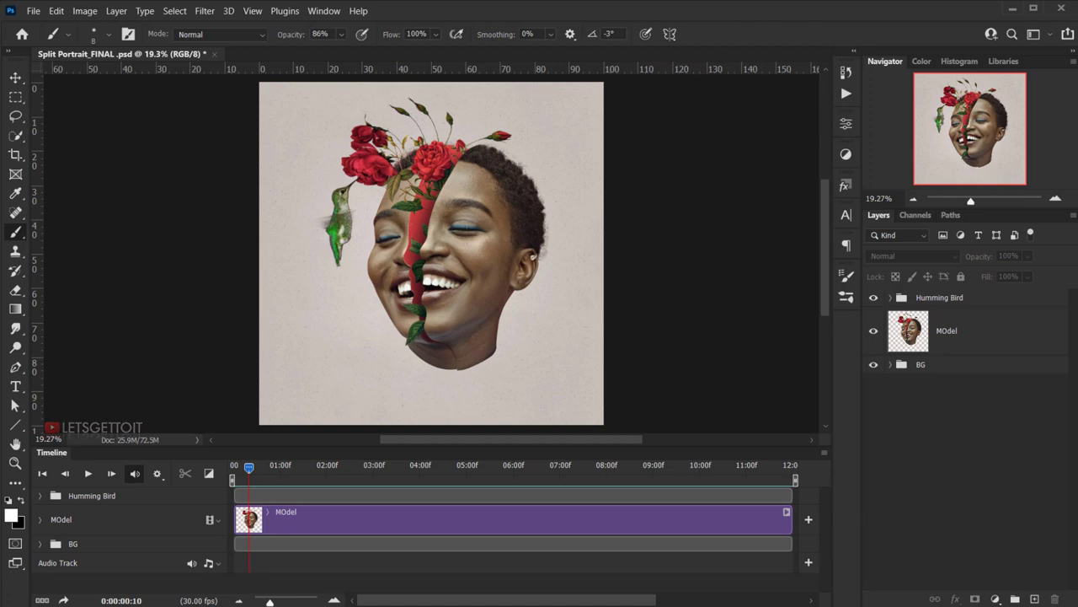
{"action": "key", "text": "alt+Tab"}
{"action": "left_click", "coordinate": [493, 216]}
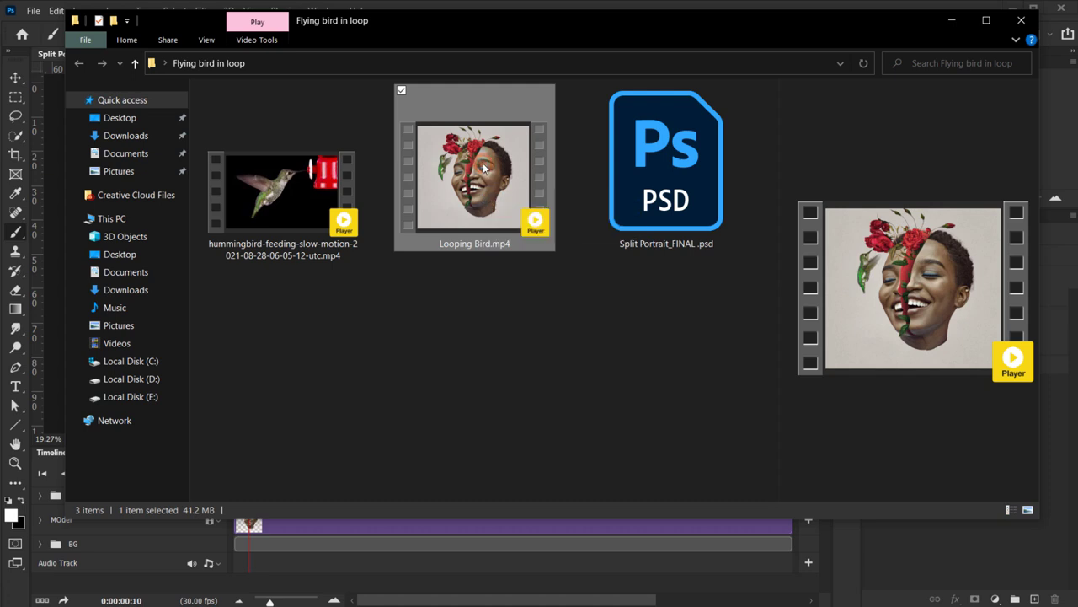
Play Looping Bird.mp4 in the media player and watch it full screen.
{"action": "double_click", "coordinate": [485, 168]}
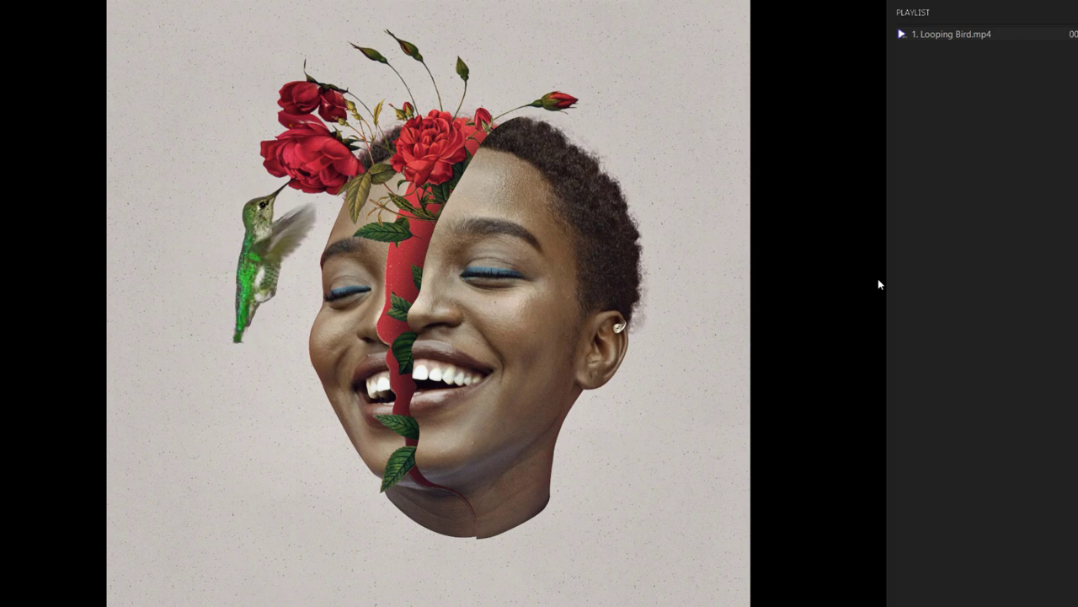
{"action": "key", "text": "Return"}
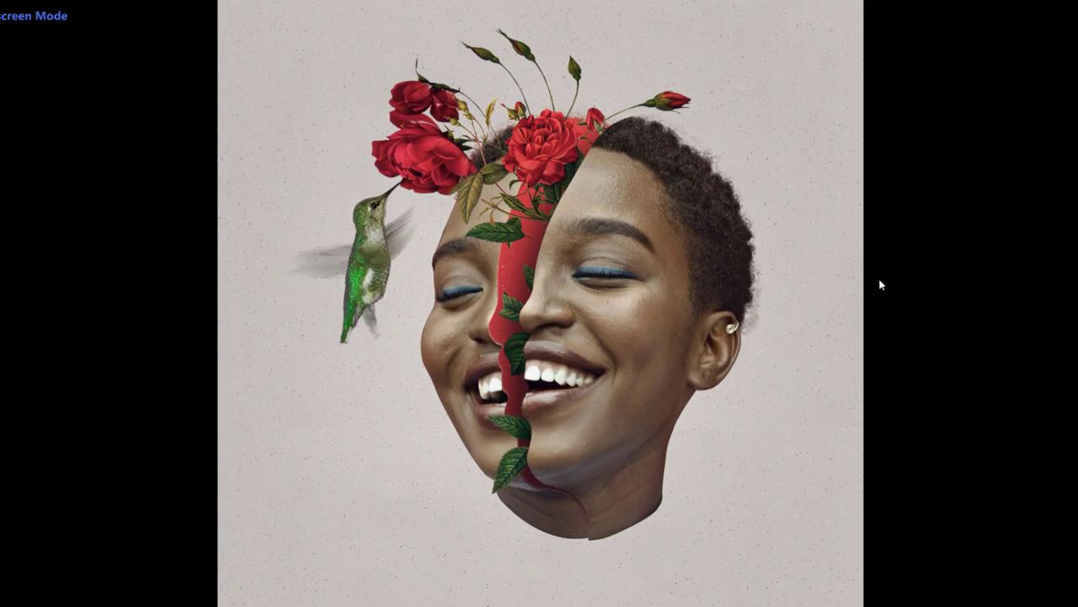